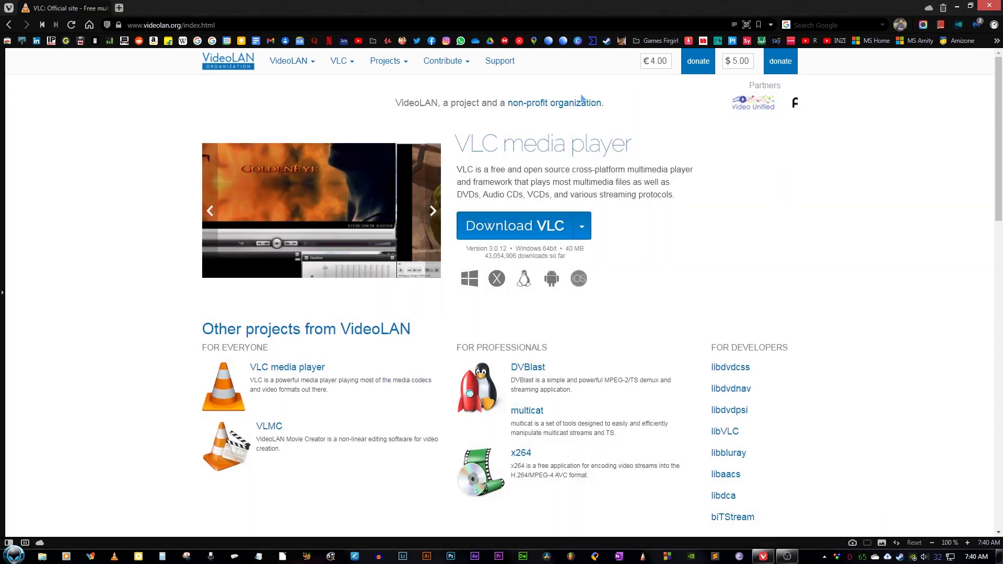
Close the VLC media player window to reveal the VideoLAN home page
{"action": "left_click", "coordinate": [211, 22]}
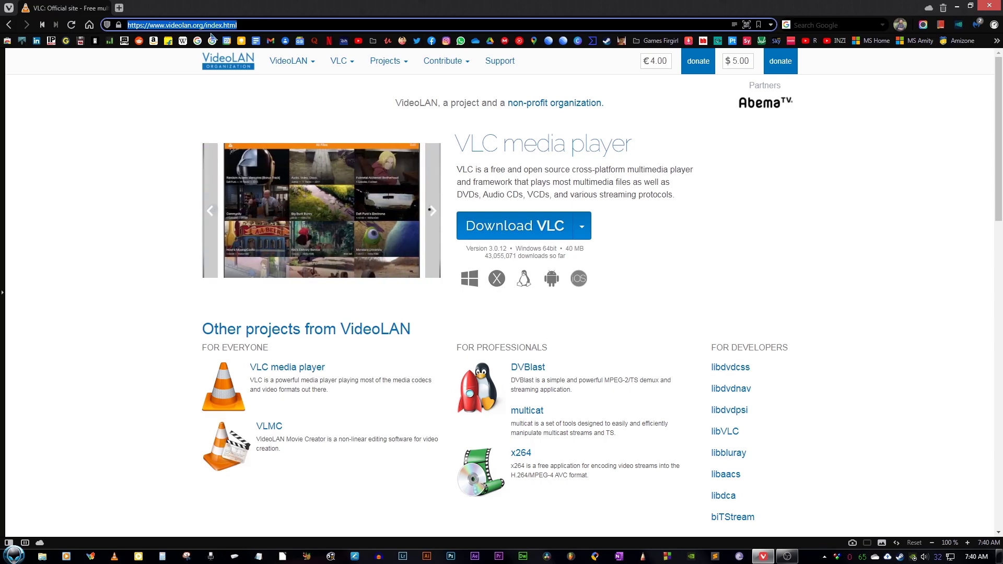
Search for 'potplayer' and open the Global PotPlayer site at potplayer.daum.net
{"action": "type", "text": "potplaye"}
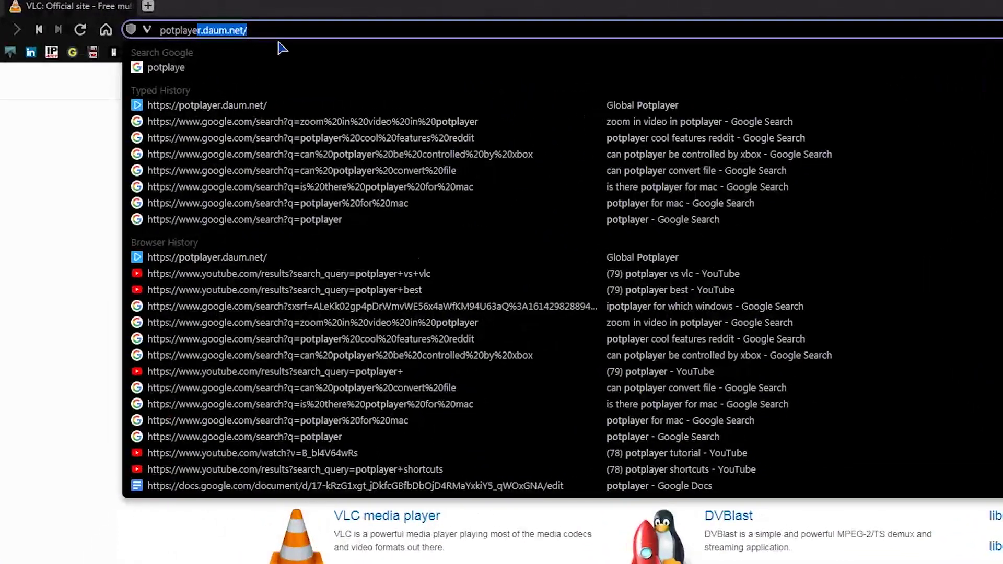
{"action": "type", "text": "r"}
{"action": "key", "text": "Return"}
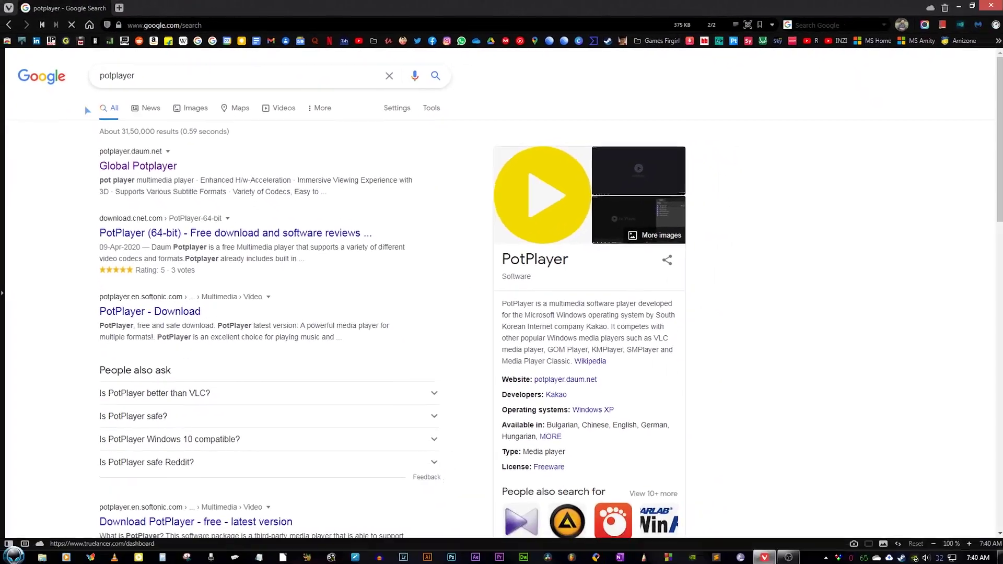
{"action": "left_click", "coordinate": [138, 166]}
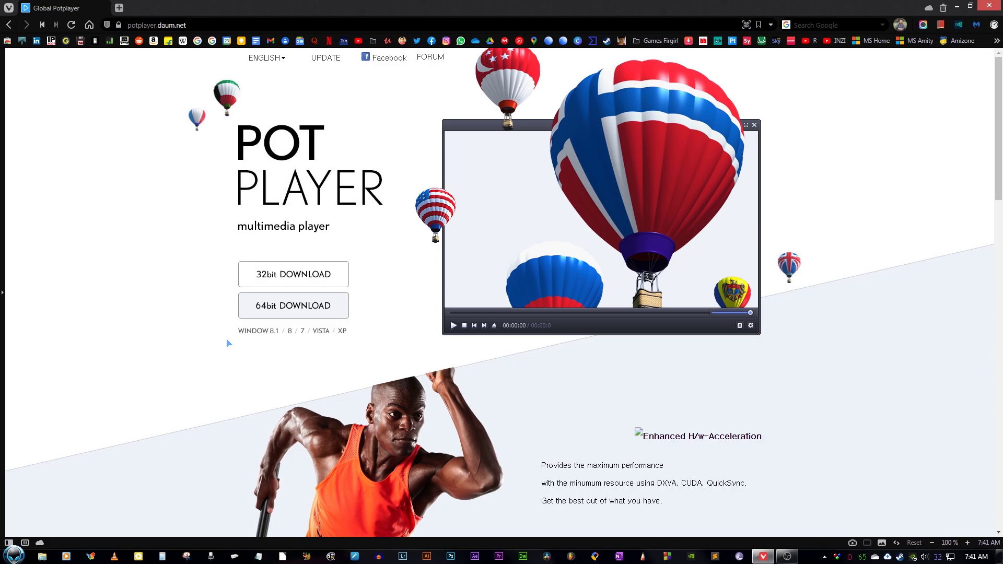
{"action": "scroll", "coordinate": [227, 340], "scroll_direction": "down", "scroll_amount": 2}
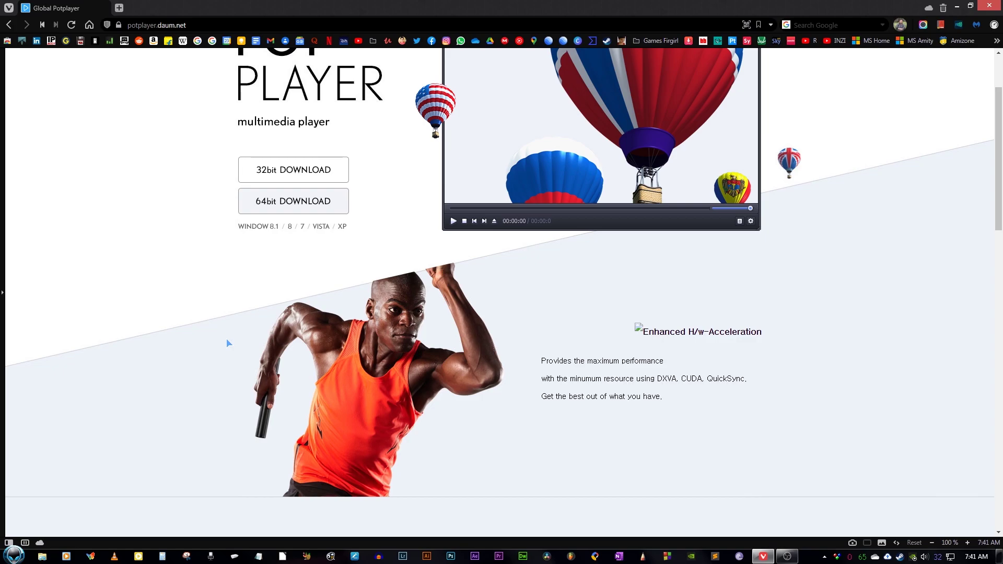
{"action": "scroll", "coordinate": [306, 303], "scroll_direction": "up", "scroll_amount": 2}
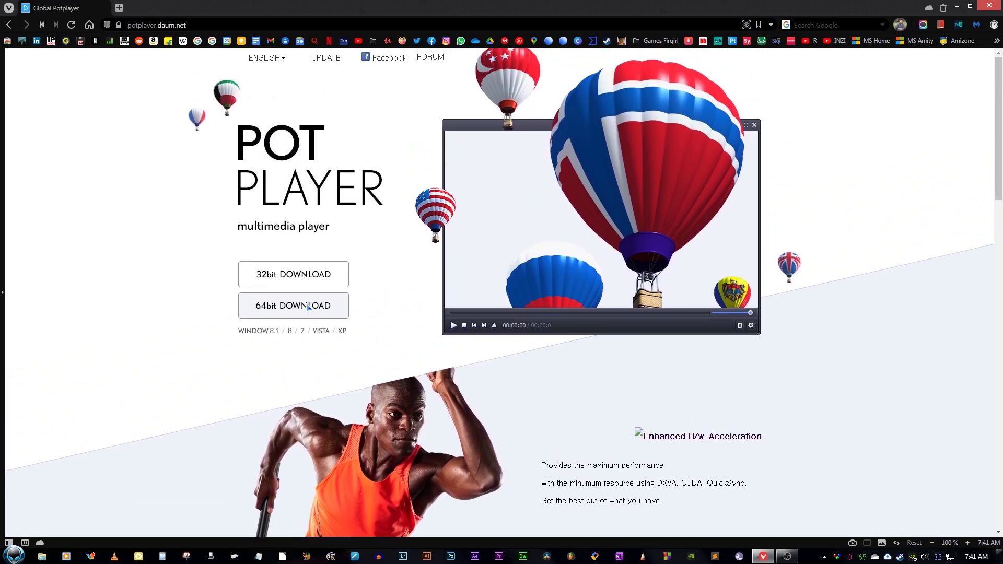
{"action": "left_click", "coordinate": [307, 307]}
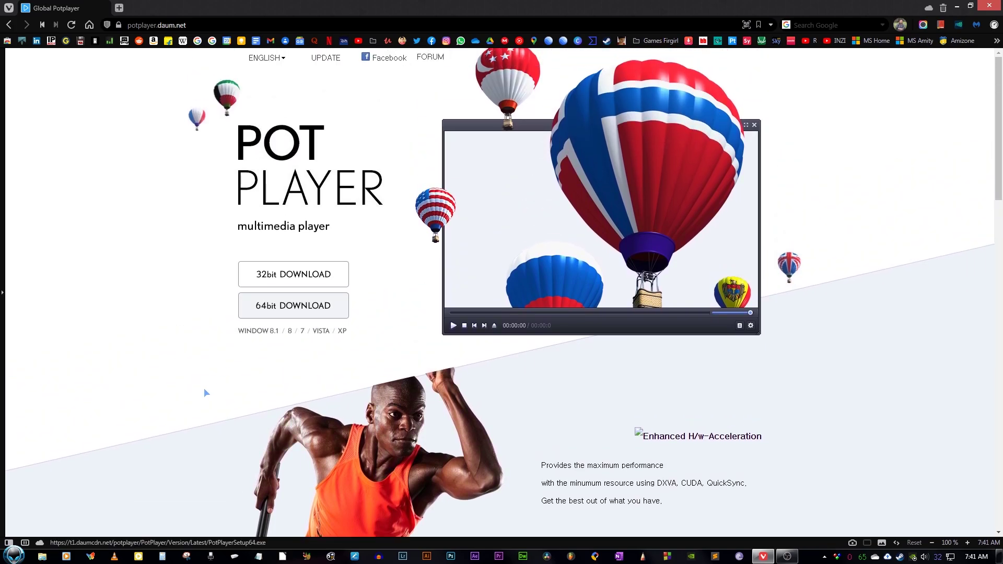
Bring up PotPlayer, close and reopen it full-screen, and set the volume to 35%
{"action": "left_click", "coordinate": [136, 557]}
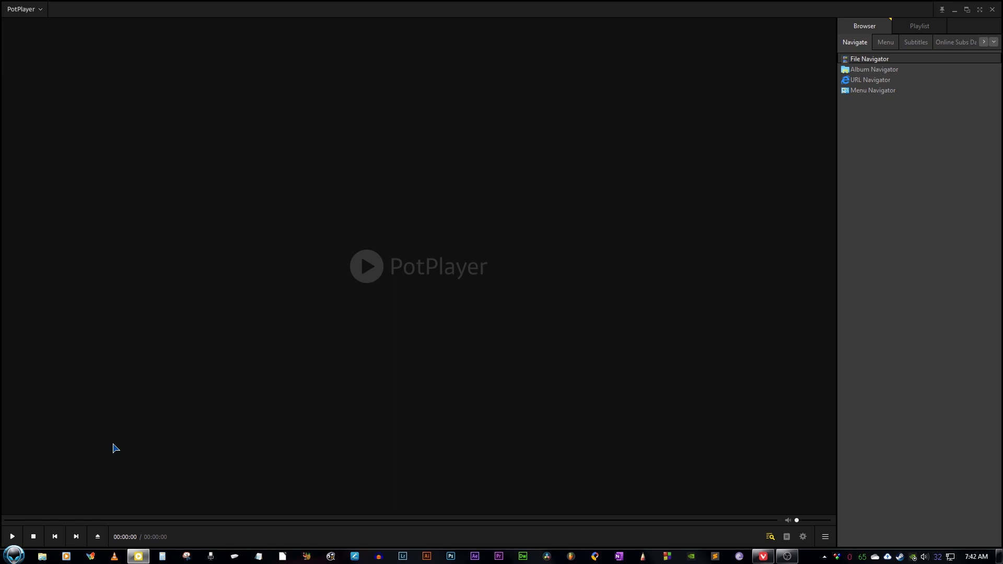
{"action": "left_click", "coordinate": [992, 9]}
{"action": "left_click", "coordinate": [138, 556]}
{"action": "scroll", "coordinate": [490, 369], "scroll_direction": "up", "scroll_amount": 5}
{"action": "scroll", "coordinate": [553, 308], "scroll_direction": "down", "scroll_amount": 2}
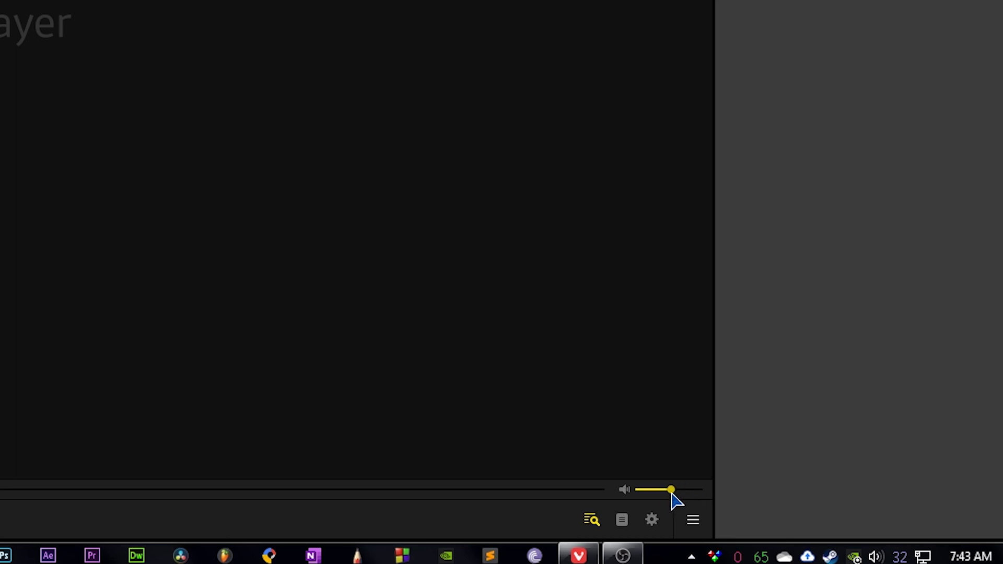
Nudge the PotPlayer volume knob slightly higher
{"action": "left_click_drag", "start_coordinate": [673, 493], "coordinate": [682, 492]}
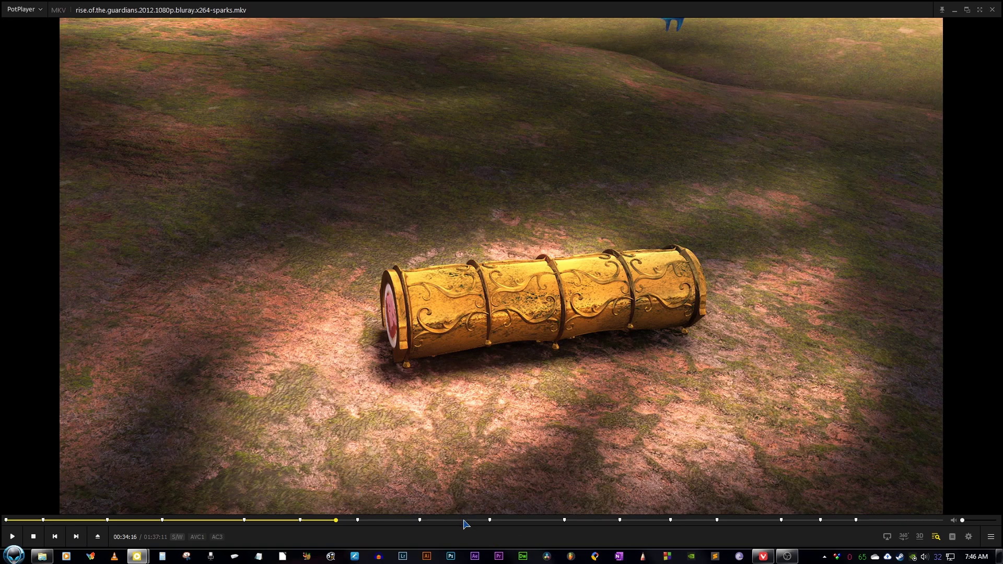
Seek to about 00:50:22, resume, skip 5 seconds ahead, pause briefly, then resume
{"action": "left_click", "coordinate": [465, 520]}
{"action": "left_click", "coordinate": [490, 520]}
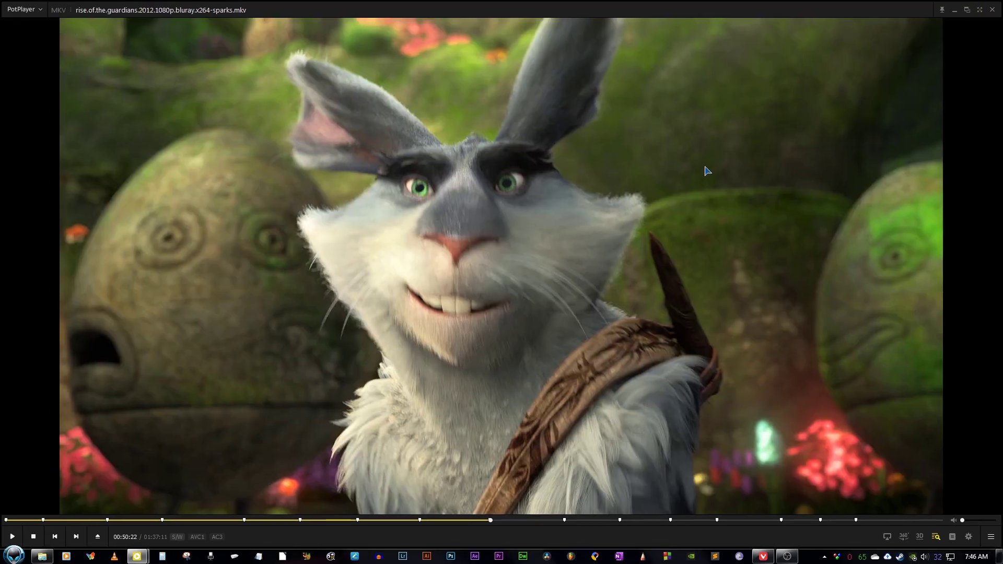
{"action": "key", "text": "space"}
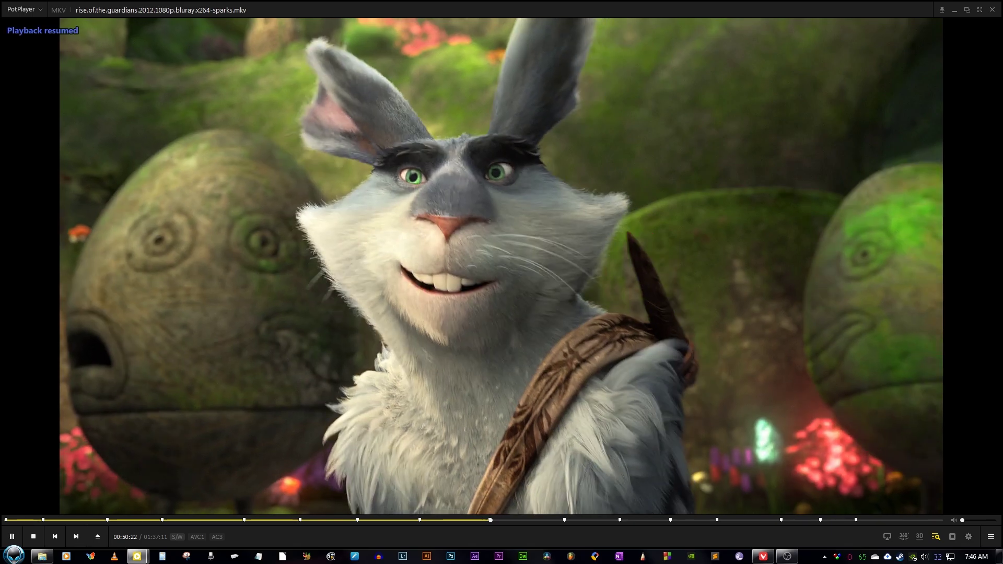
{"action": "key", "text": "Right"}
{"action": "key", "text": "Right"}
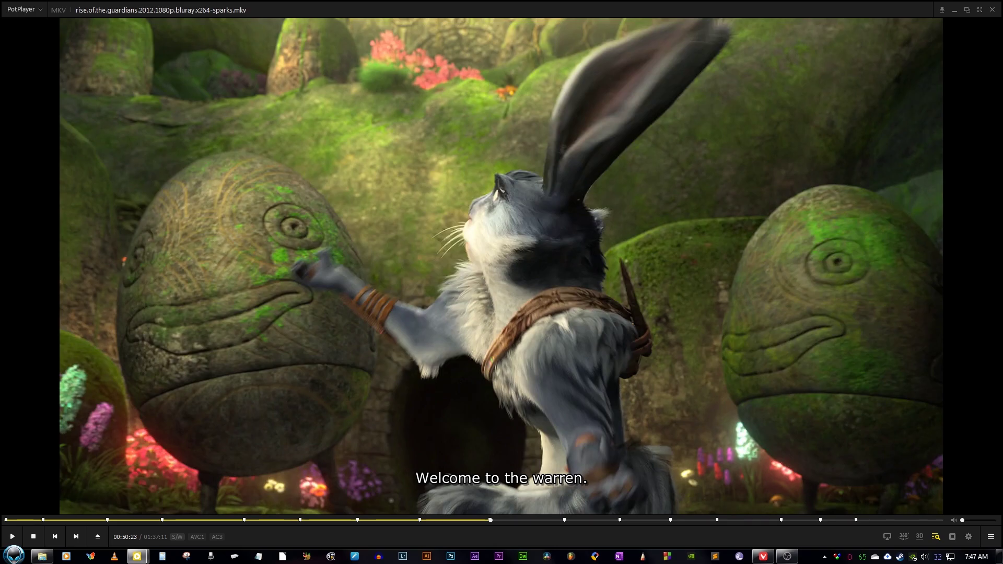
{"action": "key", "text": "space"}
{"action": "key", "text": "space"}
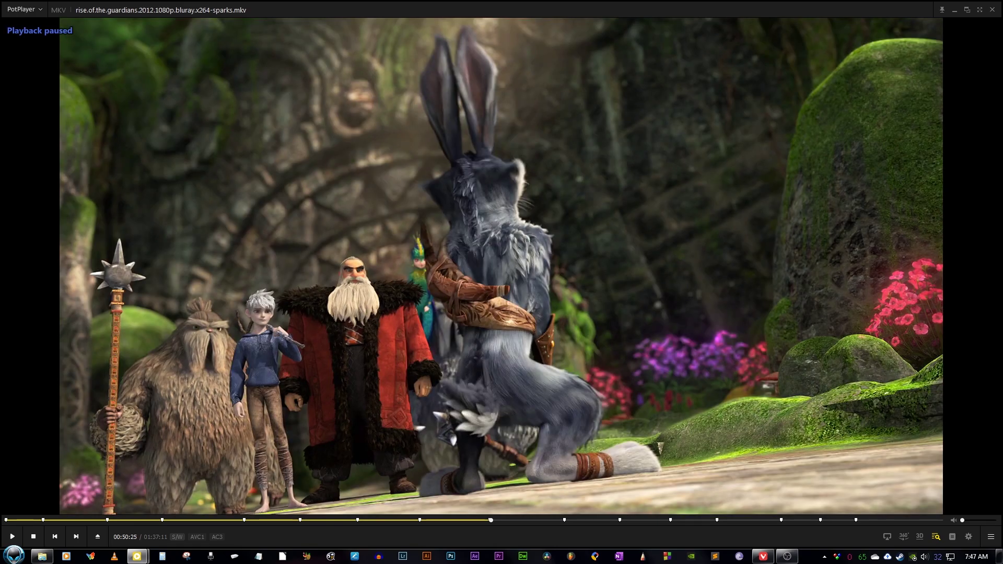
{"action": "key", "text": "space"}
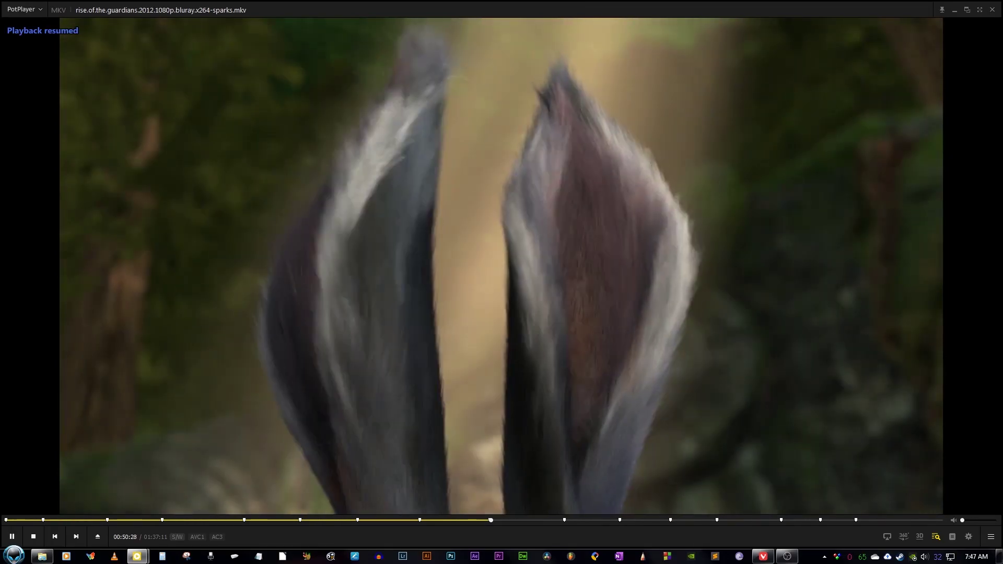
Pause the movie and toggle the player between half size and 1X size
{"action": "key", "text": "space"}
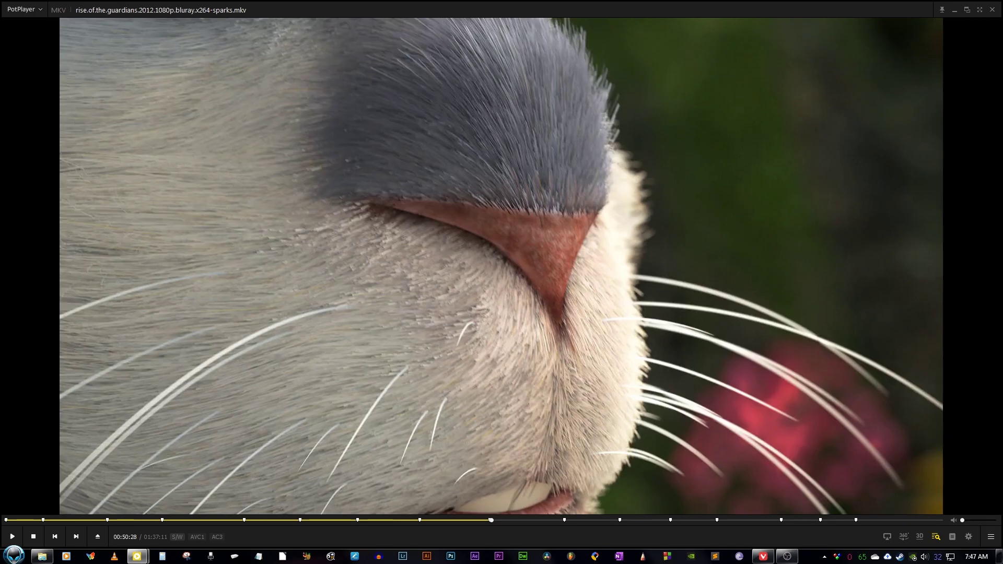
{"action": "key", "text": "alt+1"}
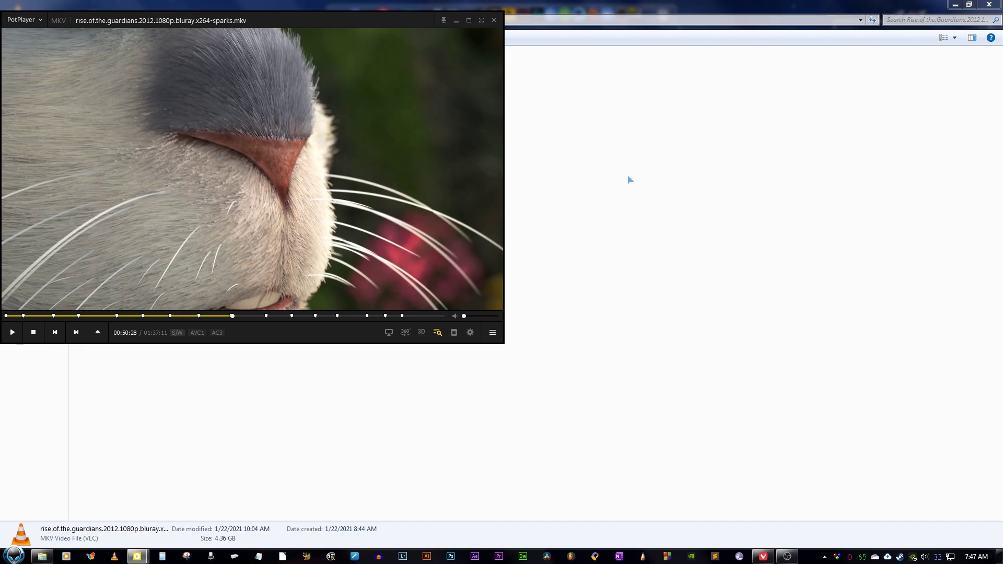
{"action": "key", "text": "alt+2"}
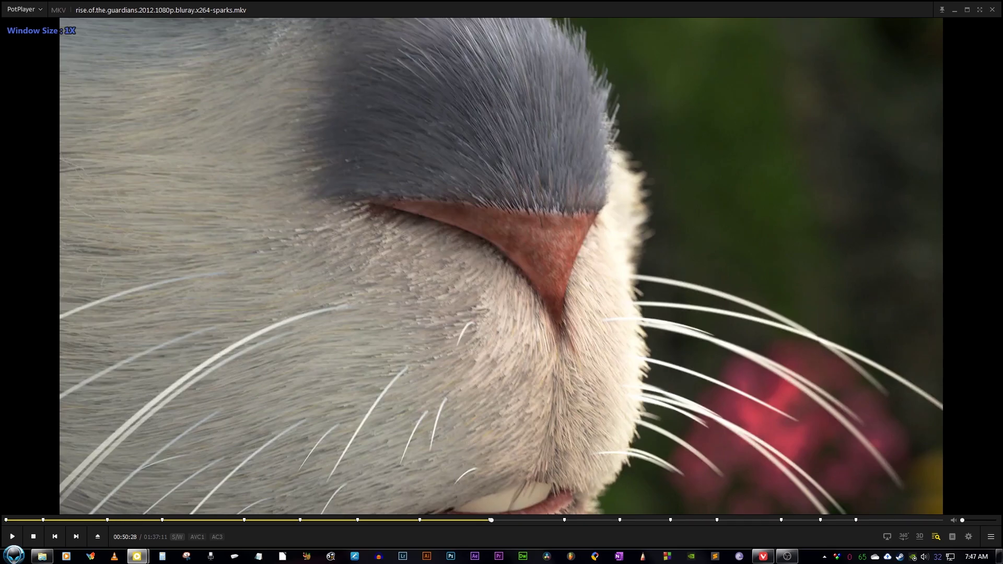
{"action": "key", "text": "alt+1"}
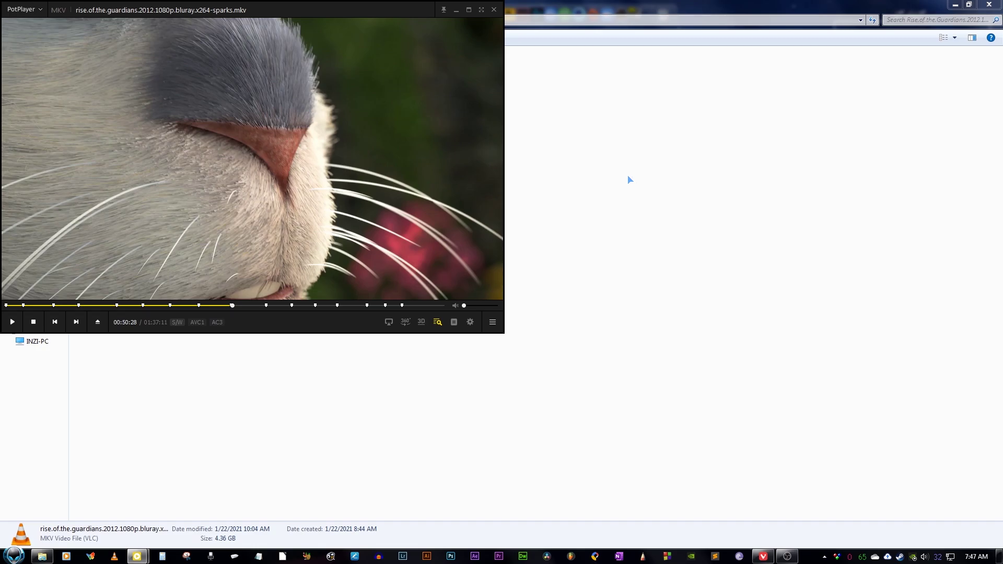
{"action": "key", "text": "alt+2"}
{"action": "key", "text": "alt+1"}
{"action": "key", "text": "alt+2"}
{"action": "key", "text": "alt+1"}
Shrink the player to compact size, move it and widen it to show the full file name
{"action": "key", "text": "alt+grave"}
{"action": "key", "text": "alt+grave"}
{"action": "key", "text": "alt+grave"}
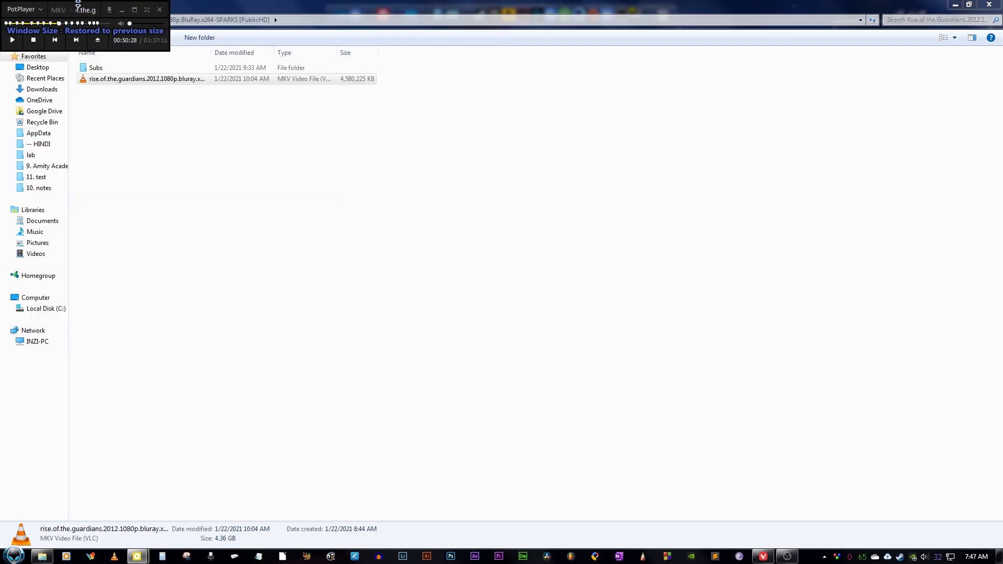
{"action": "left_click_drag", "start_coordinate": [67, 15], "coordinate": [370, 226]}
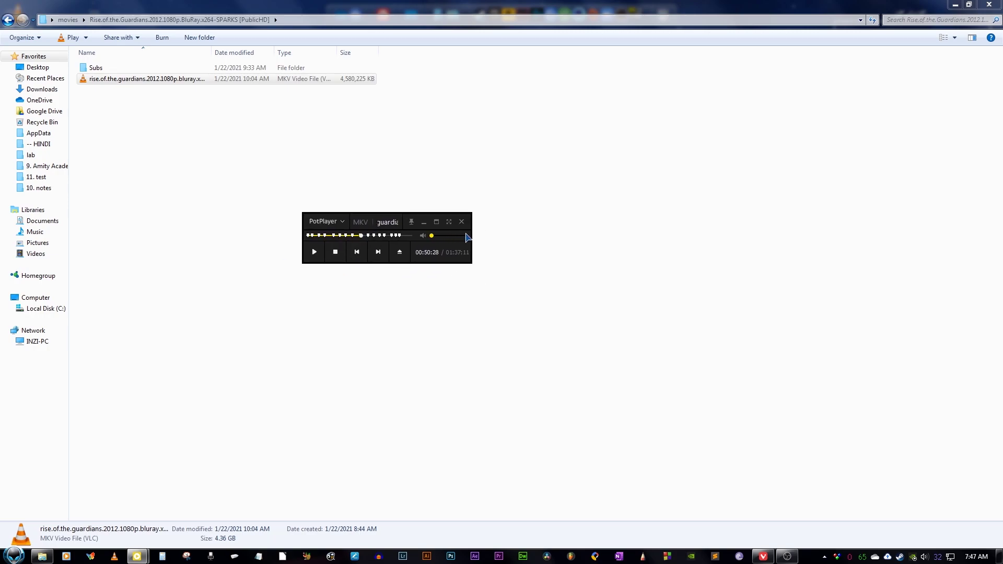
{"action": "left_click_drag", "start_coordinate": [469, 232], "coordinate": [784, 232]}
{"action": "left_click_drag", "start_coordinate": [624, 226], "coordinate": [569, 232]}
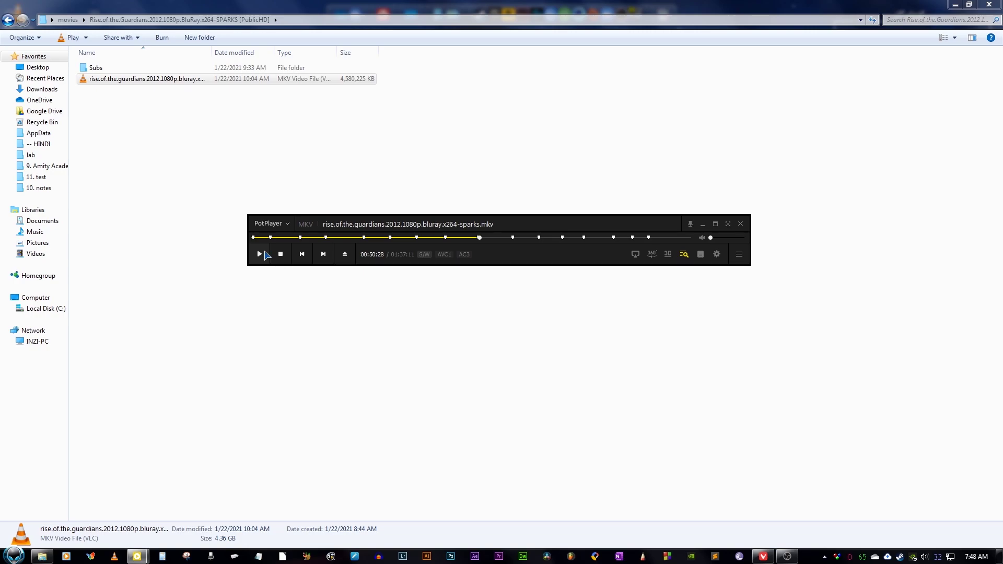
Return the player to 1X size, resume, and speed playback up to 2.1x
{"action": "key", "text": "alt+2"}
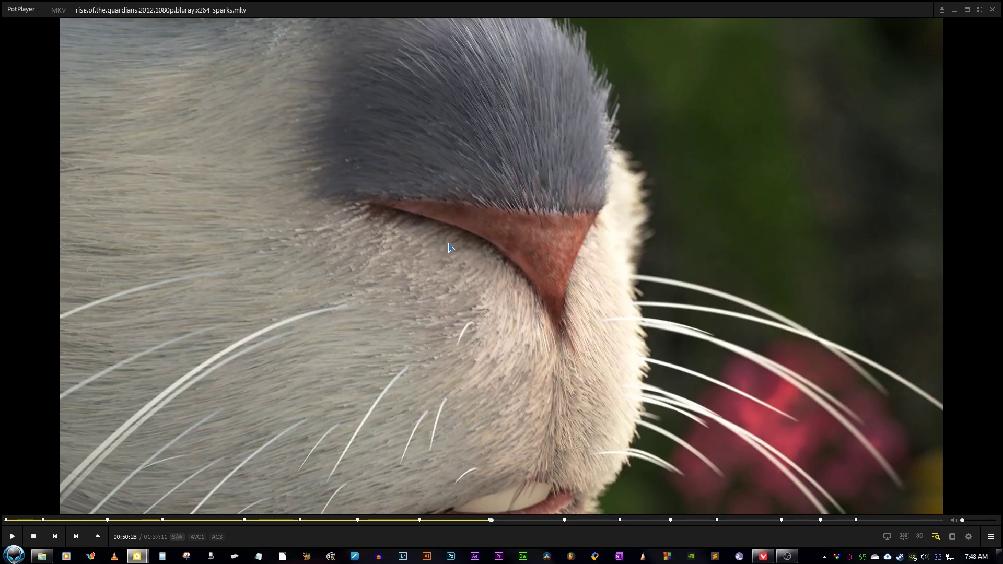
{"action": "key", "text": "space"}
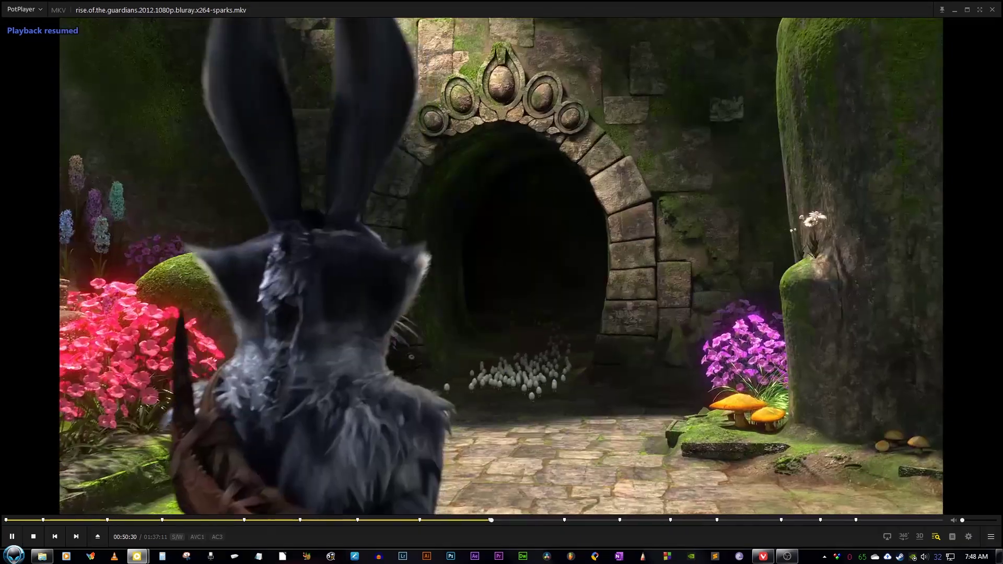
{"action": "key", "text": "c"}
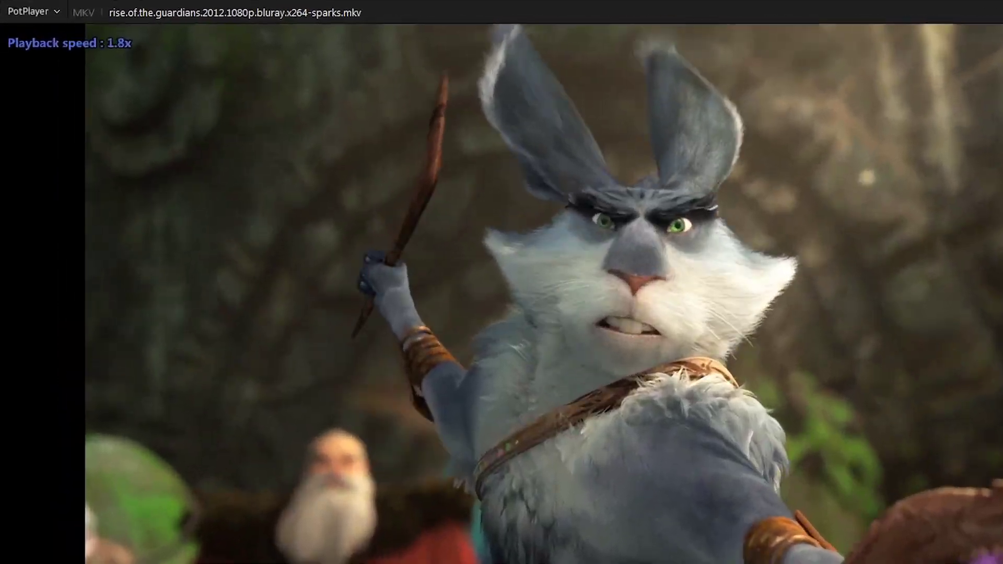
{"action": "key", "text": "c"}
{"action": "key", "text": "c"}
{"action": "key", "text": "c"}
{"action": "key", "text": "c"}
{"action": "key", "text": "c"}
{"action": "key", "text": "c"}
{"action": "key", "text": "c"}
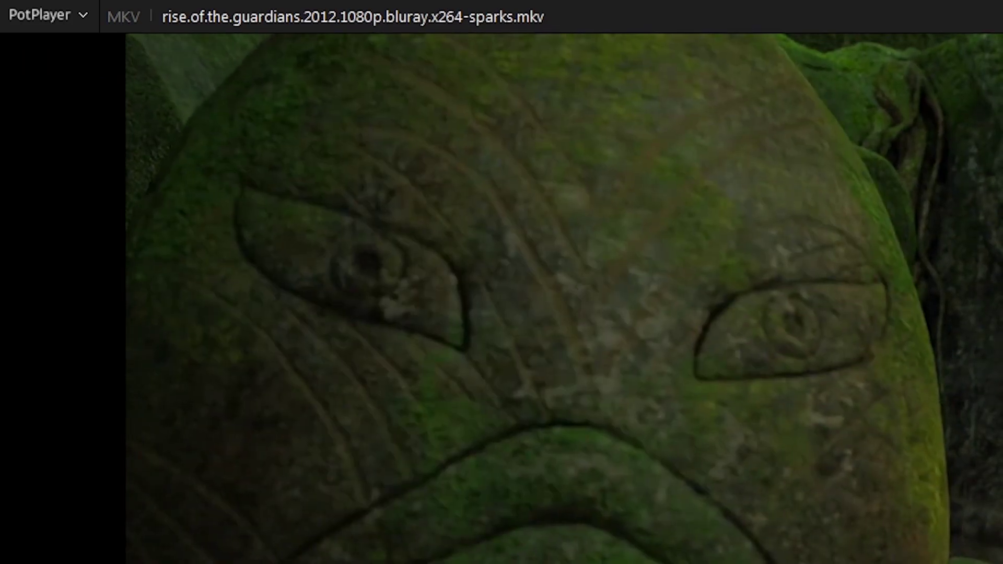
{"action": "key", "text": "c"}
{"action": "key", "text": "c"}
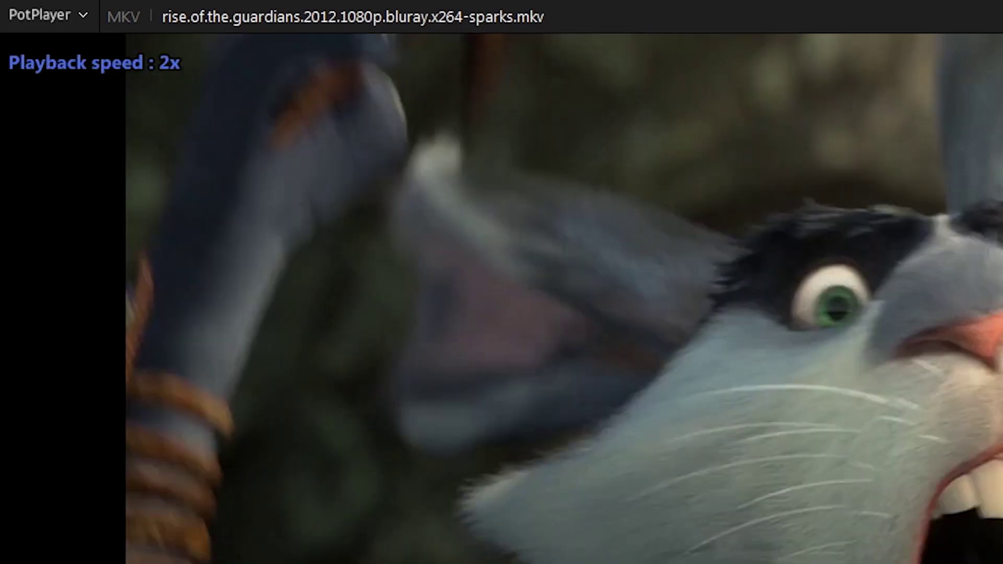
{"action": "key", "text": "c"}
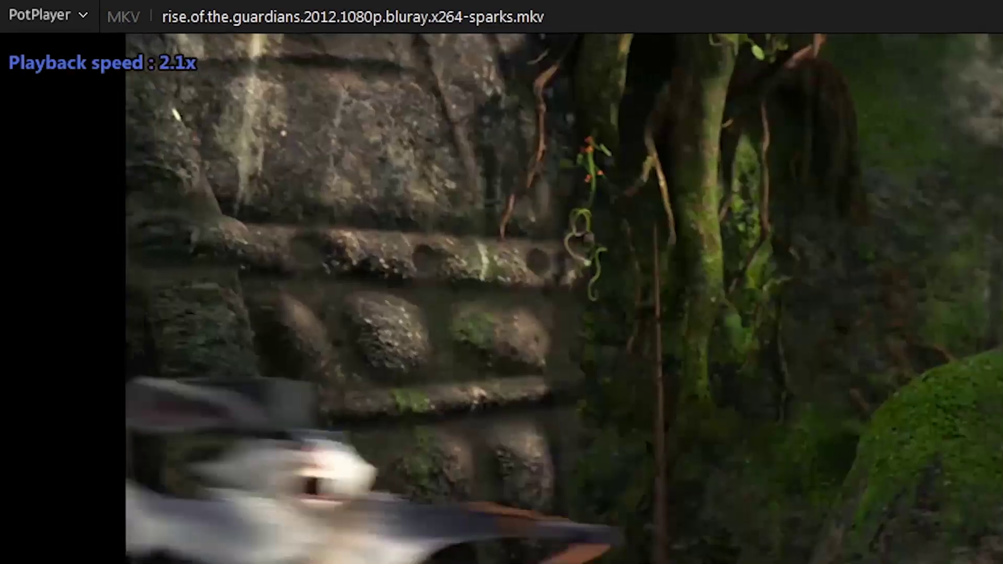
Lower the playback speed back to normal 1x and pause at 00:53:15
{"action": "key", "text": "x"}
{"action": "key", "text": "x"}
{"action": "key", "text": "x"}
{"action": "key", "text": "x"}
{"action": "key", "text": "x"}
{"action": "key", "text": "x"}
{"action": "key", "text": "x"}
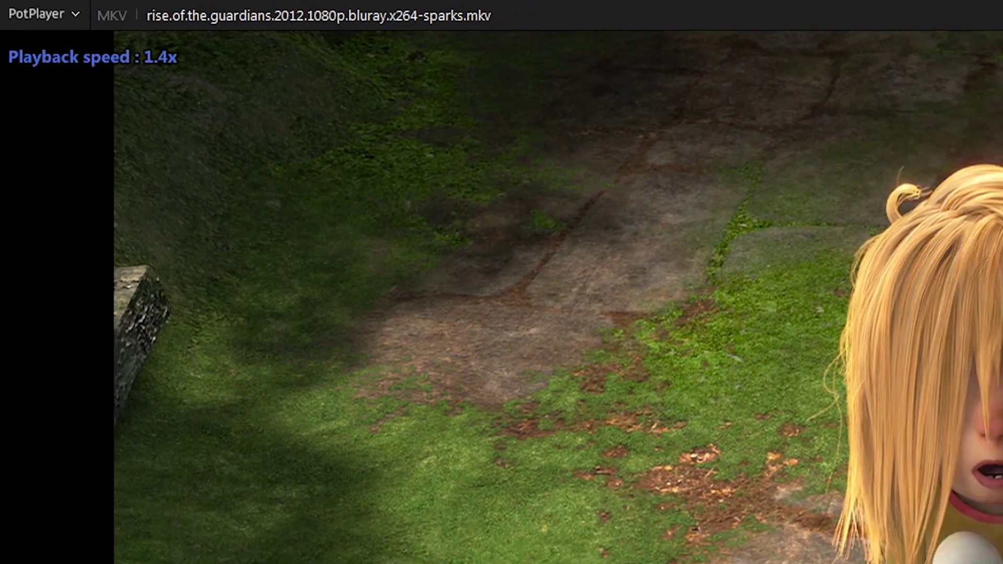
{"action": "key", "text": "x"}
{"action": "key", "text": "x"}
{"action": "key", "text": "x"}
{"action": "key", "text": "x"}
{"action": "key", "text": "x"}
{"action": "key", "text": "x"}
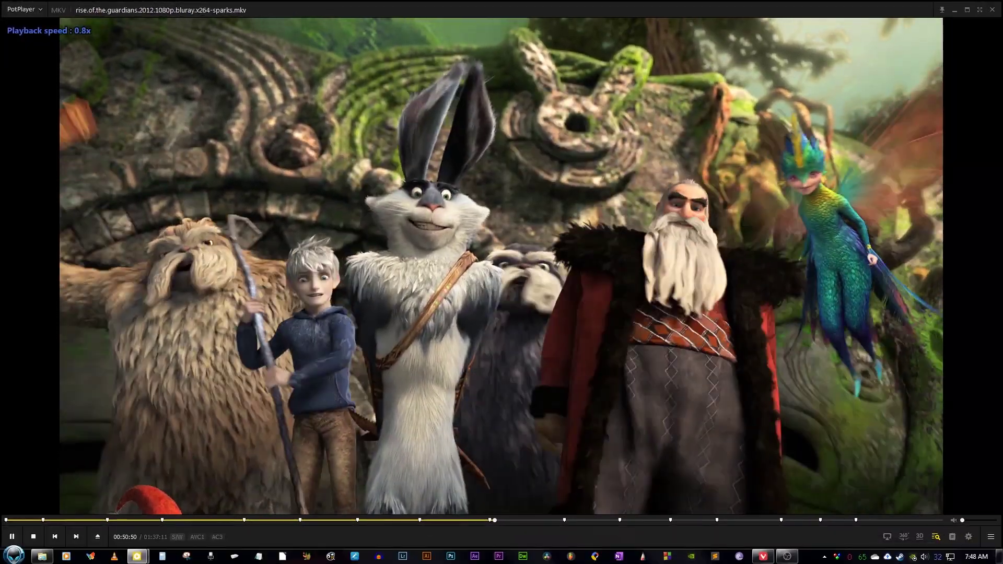
{"action": "key", "text": "x"}
{"action": "key", "text": "x"}
{"action": "key", "text": "x"}
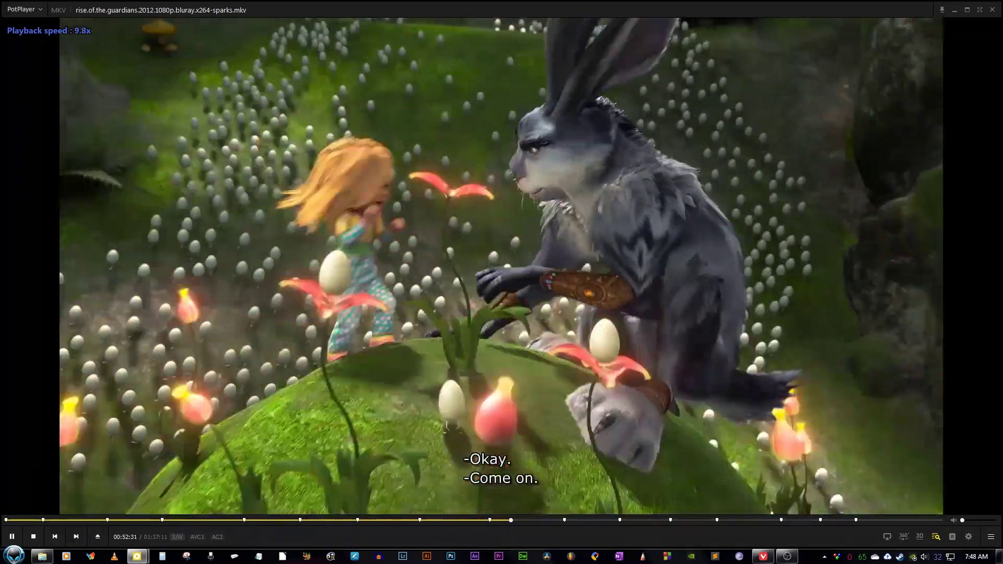
{"action": "key", "text": "x"}
{"action": "key", "text": "x"}
{"action": "key", "text": "x"}
{"action": "key", "text": "x"}
{"action": "key", "text": "x"}
{"action": "key", "text": "x"}
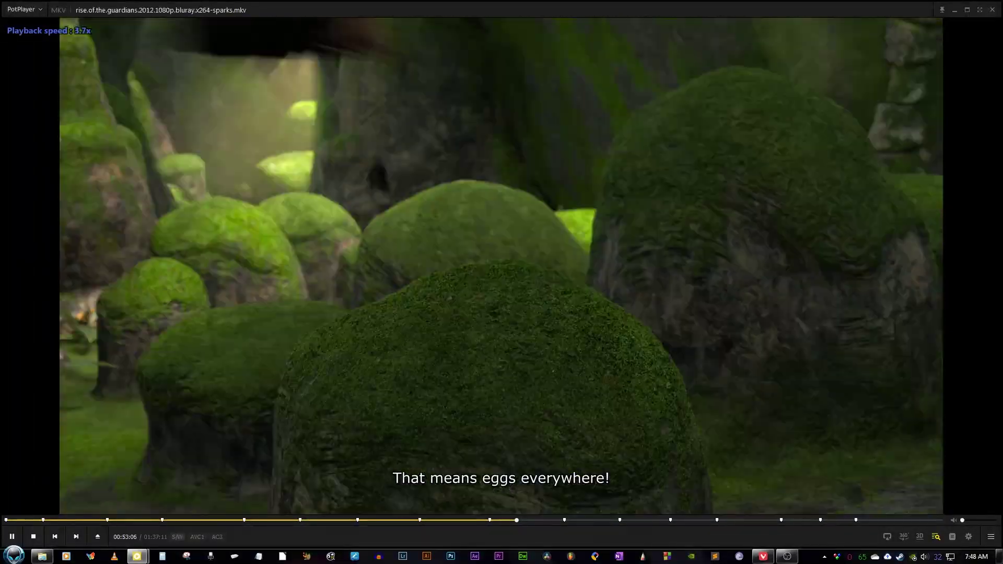
{"action": "key", "text": "x"}
{"action": "key", "text": "x"}
{"action": "key", "text": "x"}
{"action": "key", "text": "x"}
{"action": "key", "text": "x"}
{"action": "key", "text": "x"}
{"action": "key", "text": "x"}
{"action": "key", "text": "x"}
{"action": "key", "text": "x"}
{"action": "key", "text": "x"}
{"action": "key", "text": "x"}
{"action": "key", "text": "x"}
{"action": "key", "text": "x"}
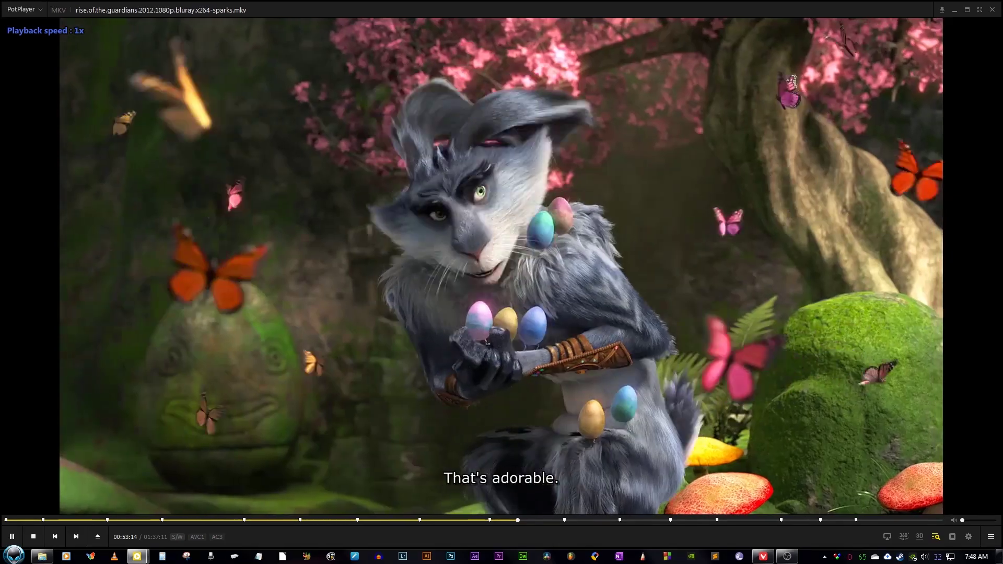
{"action": "key", "text": "space"}
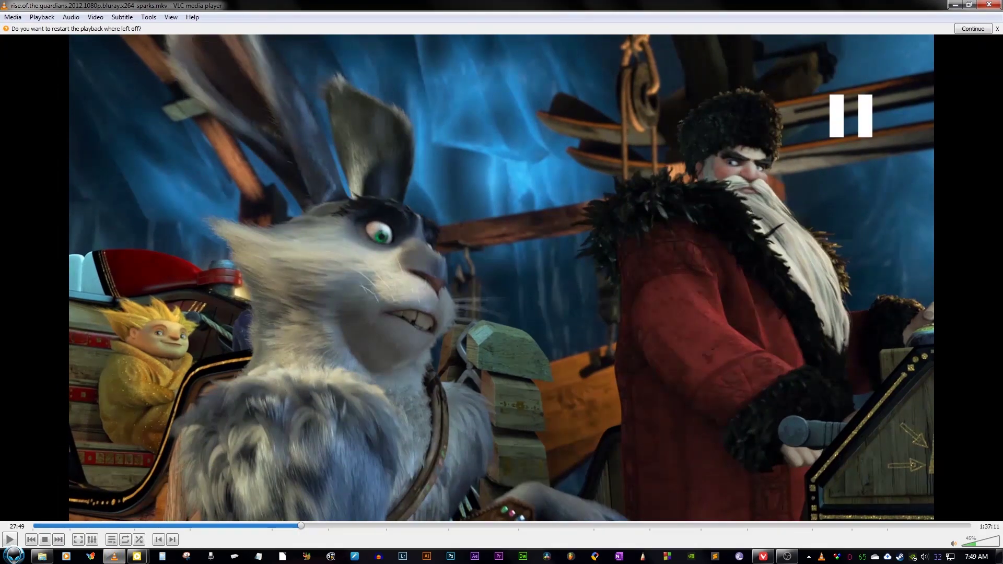
Step the VLC film one frame forward to 27:50, then close VLC
{"action": "key", "text": "e"}
{"action": "key", "text": "e"}
{"action": "key", "text": "e"}
{"action": "key", "text": "e"}
{"action": "key", "text": "e"}
{"action": "key", "text": "e"}
{"action": "key", "text": "e"}
{"action": "key", "text": "e"}
{"action": "key", "text": "e"}
{"action": "key", "text": "e"}
{"action": "key", "text": "e"}
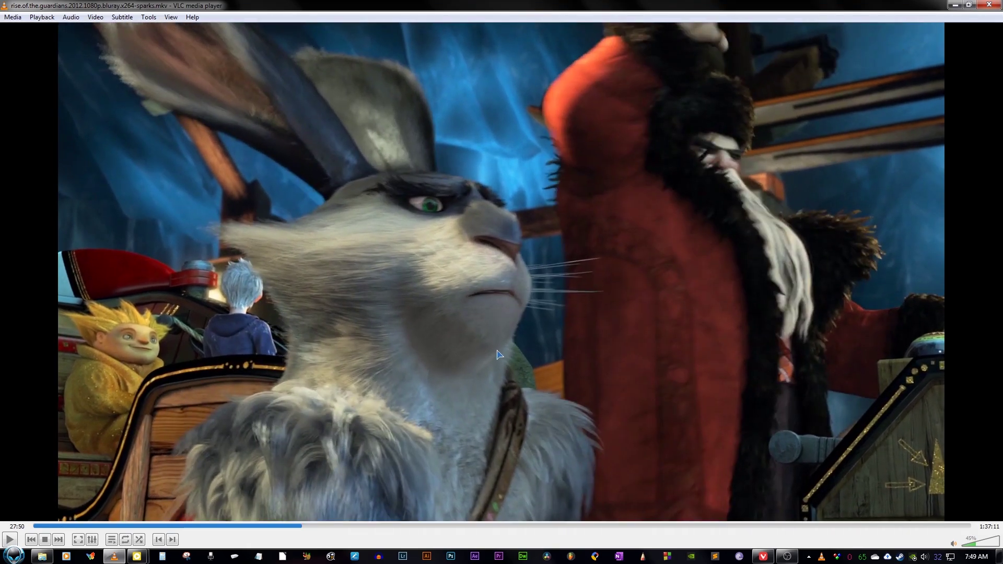
{"action": "left_click", "coordinate": [988, 4]}
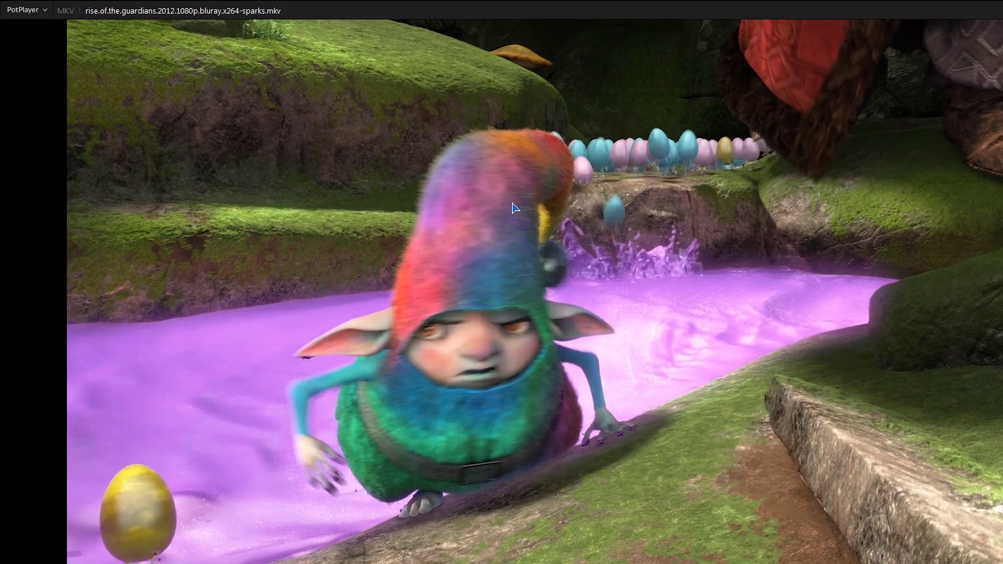
Advance the paused film four frames forward
{"action": "key", "text": "f"}
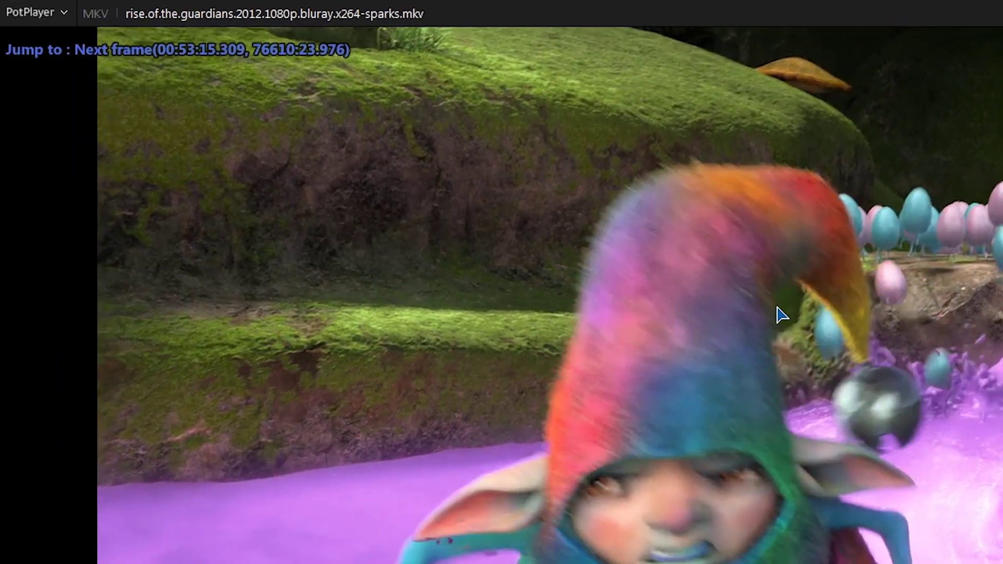
{"action": "key", "text": "f"}
{"action": "key", "text": "f"}
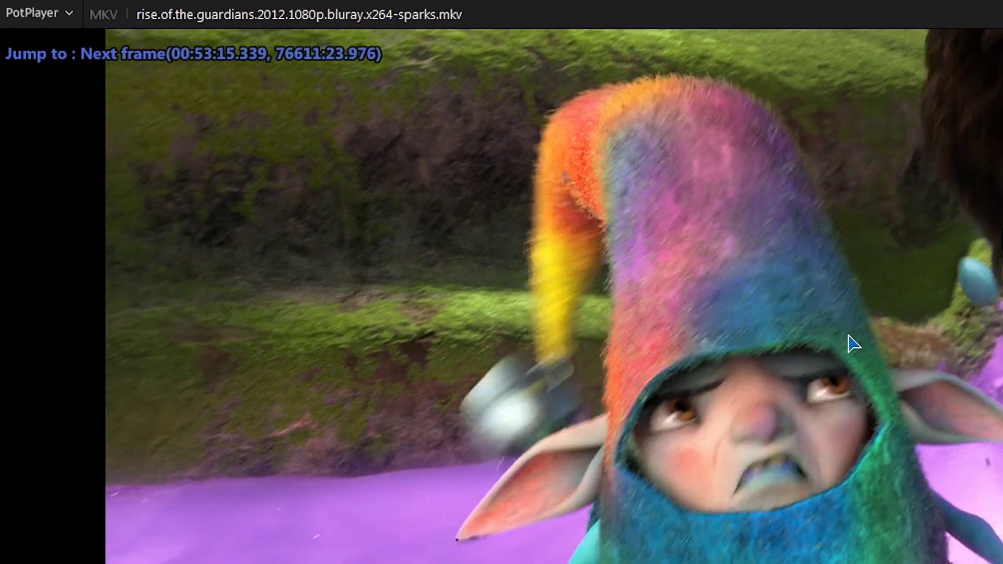
{"action": "key", "text": "f"}
{"action": "key", "text": "f"}
{"action": "key", "text": "f"}
{"action": "key", "text": "f"}
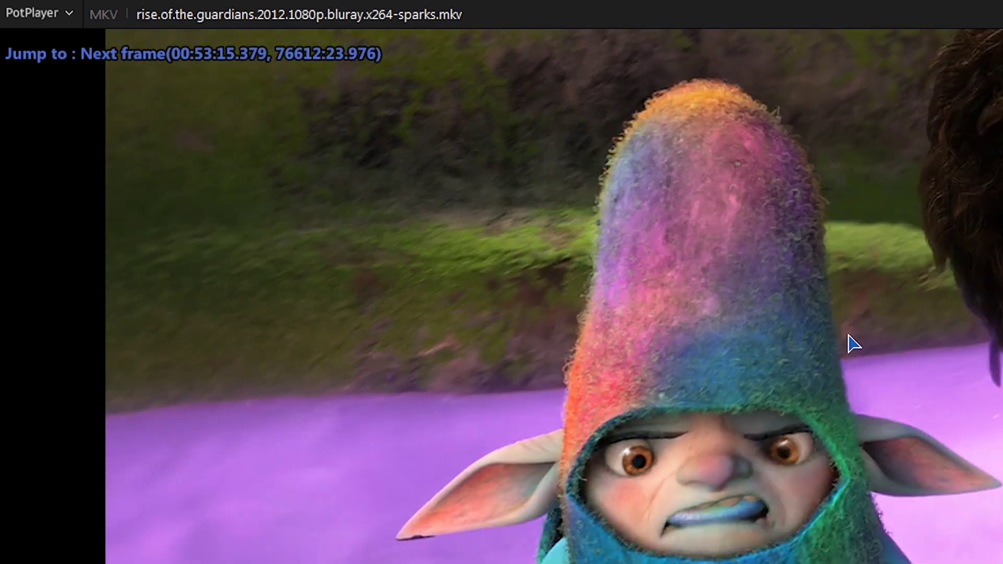
{"action": "key", "text": "f"}
{"action": "key", "text": "f"}
Step the film back six frames, then resume playback
{"action": "key", "text": "d"}
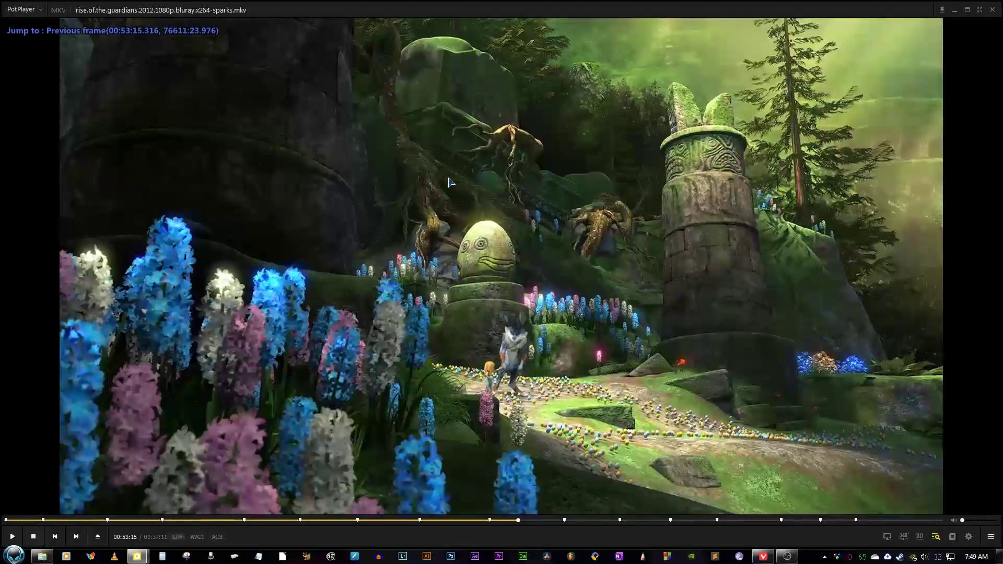
{"action": "key", "text": "d"}
{"action": "key", "text": "d"}
{"action": "key", "text": "d"}
{"action": "key", "text": "d"}
{"action": "key", "text": "d"}
{"action": "key", "text": "d"}
{"action": "key", "text": "d"}
{"action": "key", "text": "d"}
{"action": "key", "text": "d"}
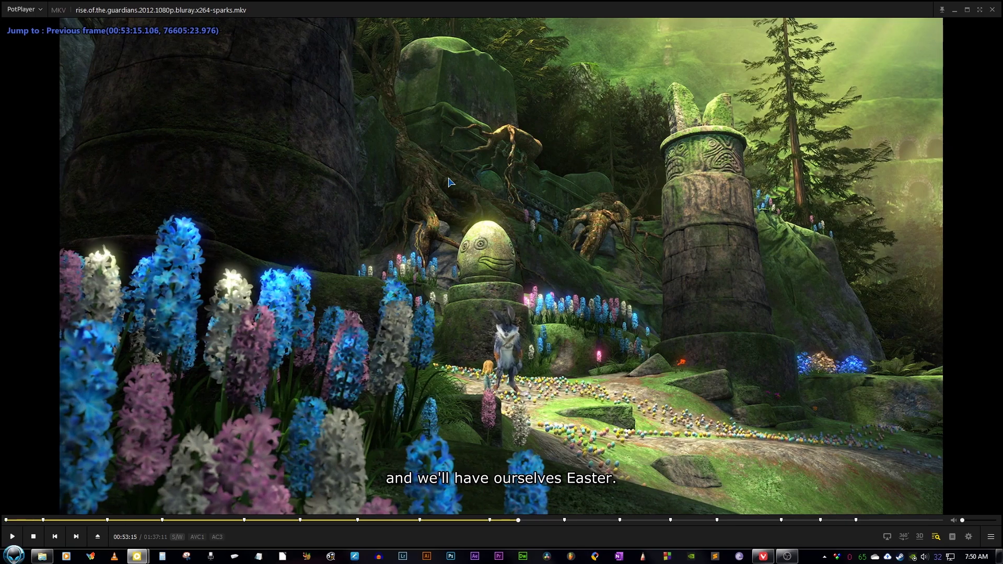
{"action": "key", "text": "d"}
{"action": "key", "text": "d"}
{"action": "key", "text": "d"}
{"action": "key", "text": "d"}
{"action": "key", "text": "d"}
{"action": "key", "text": "d"}
{"action": "key", "text": "d"}
{"action": "key", "text": "d"}
{"action": "key", "text": "d"}
{"action": "key", "text": "d"}
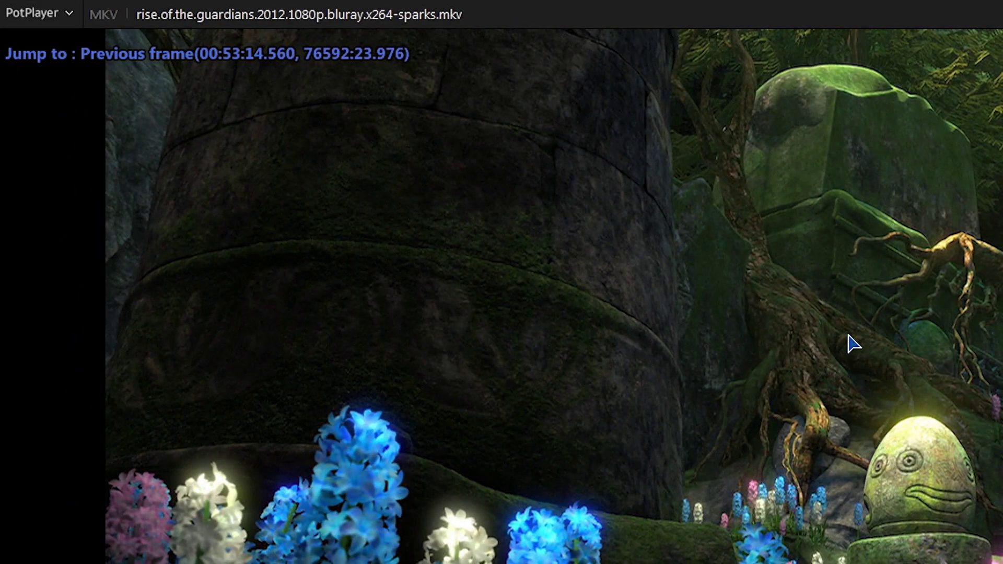
{"action": "key", "text": "d"}
{"action": "key", "text": "d"}
{"action": "key", "text": "d"}
{"action": "key", "text": "d"}
{"action": "key", "text": "d"}
{"action": "key", "text": "d"}
{"action": "key", "text": "d"}
{"action": "key", "text": "d"}
{"action": "key", "text": "d"}
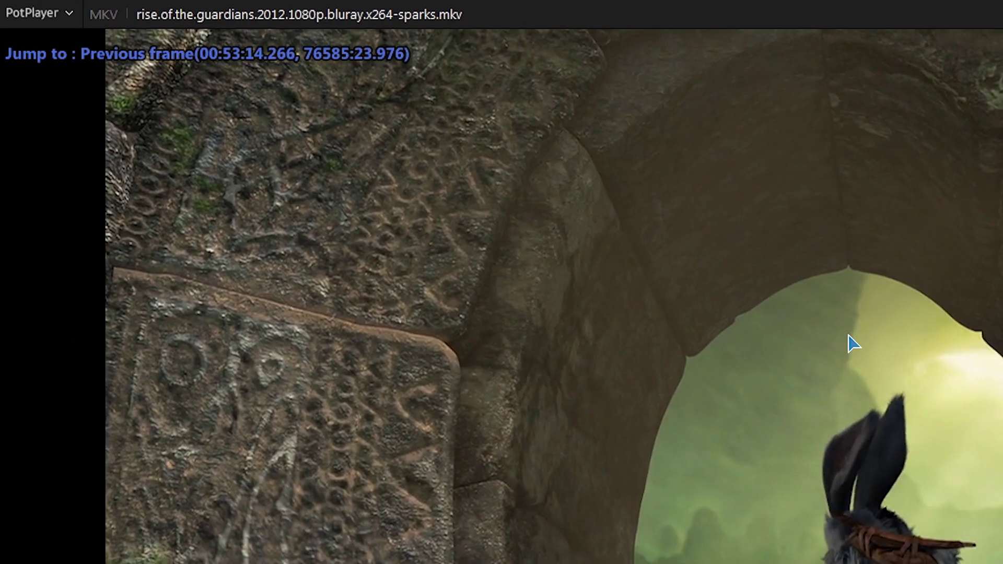
{"action": "key", "text": "d"}
{"action": "key", "text": "d"}
{"action": "key", "text": "d"}
{"action": "key", "text": "d"}
{"action": "key", "text": "d"}
{"action": "key", "text": "d"}
{"action": "key", "text": "d"}
{"action": "key", "text": "d"}
{"action": "key", "text": "d"}
{"action": "key", "text": "d"}
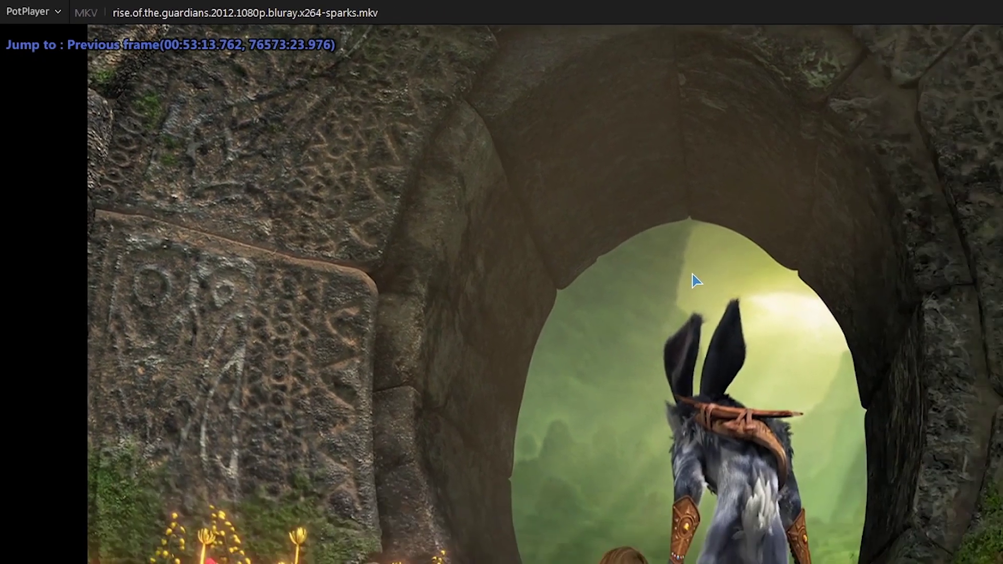
{"action": "key", "text": "d"}
{"action": "key", "text": "d"}
{"action": "key", "text": "d"}
{"action": "key", "text": "d"}
{"action": "key", "text": "d"}
{"action": "key", "text": "d"}
{"action": "key", "text": "d"}
{"action": "key", "text": "d"}
{"action": "key", "text": "d"}
{"action": "key", "text": "d"}
{"action": "key", "text": "d"}
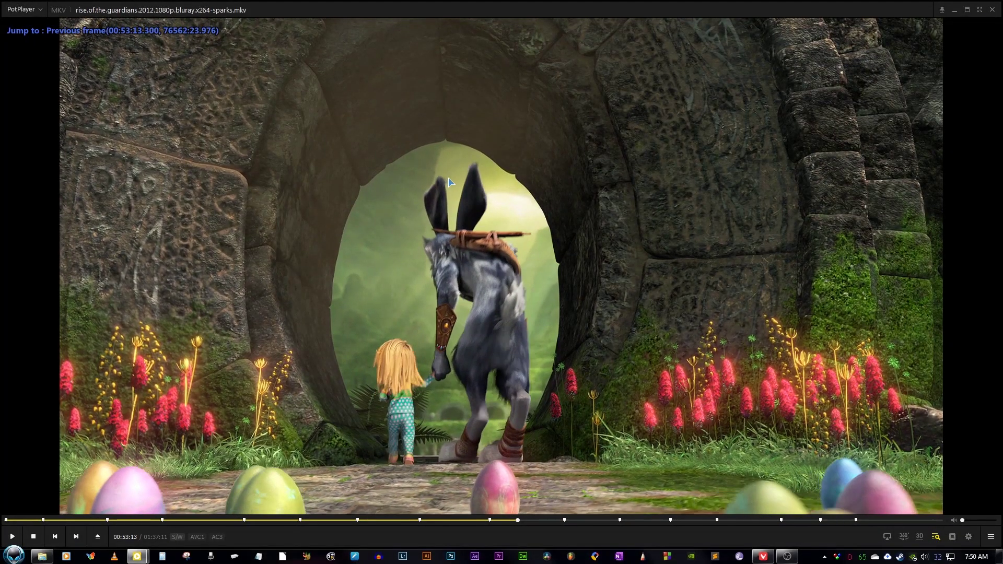
{"action": "key", "text": "space"}
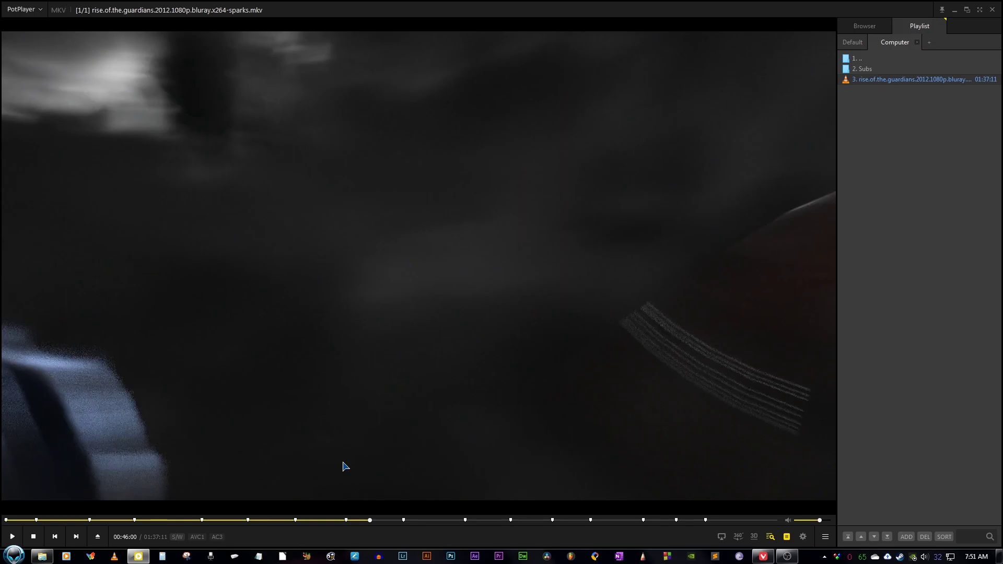
Jump the film to 00:53:35, copy its frame to the clipboard, and show the side panel
{"action": "left_click", "coordinate": [430, 520]}
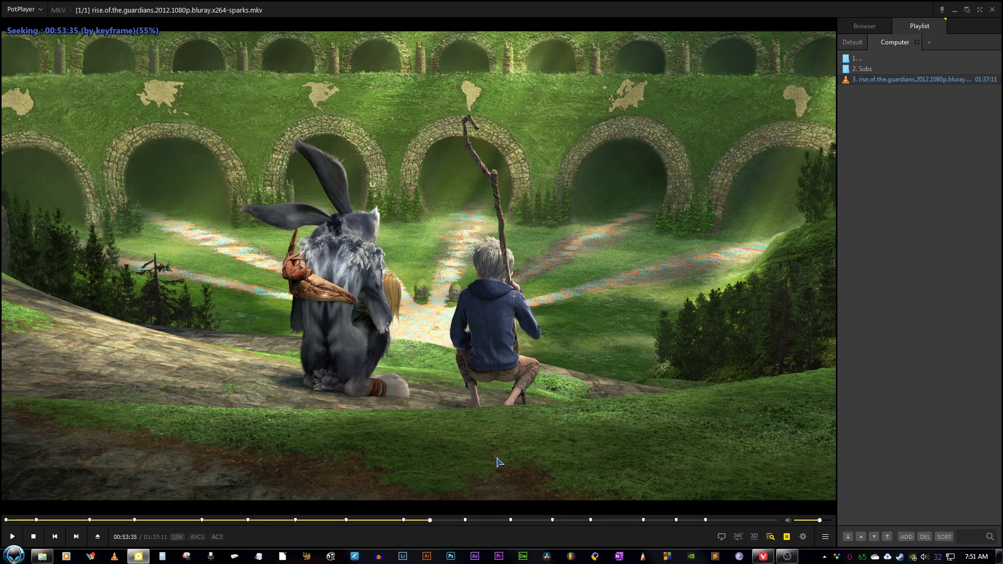
{"action": "key", "text": "ctrl+c"}
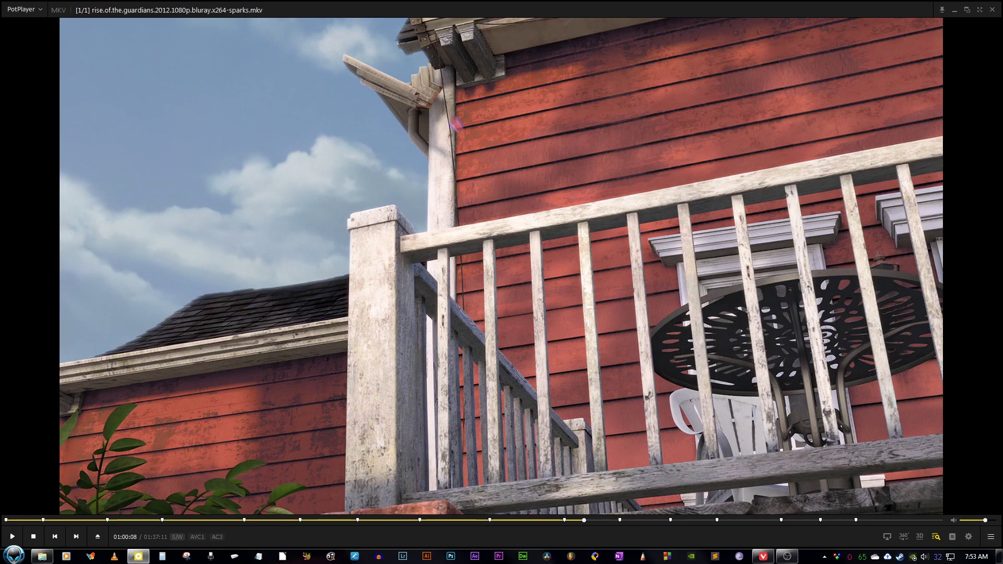
{"action": "key", "text": "F6"}
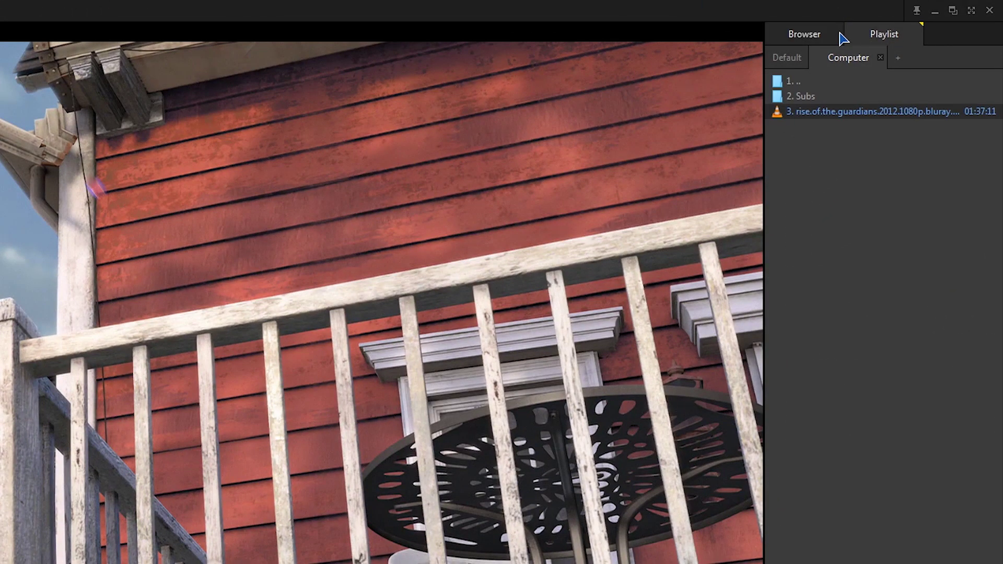
Switch the side panel between Browser and Playlist, ending on the Playlist
{"action": "left_click", "coordinate": [840, 37]}
{"action": "left_click", "coordinate": [880, 34]}
{"action": "left_click", "coordinate": [814, 38]}
{"action": "left_click", "coordinate": [879, 37]}
{"action": "left_click", "coordinate": [826, 38]}
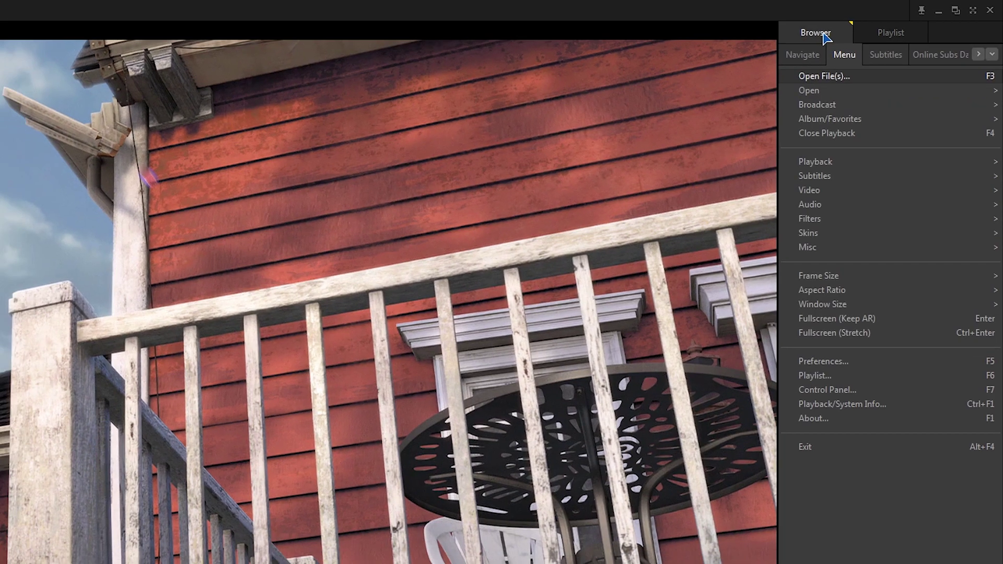
{"action": "left_click", "coordinate": [892, 32]}
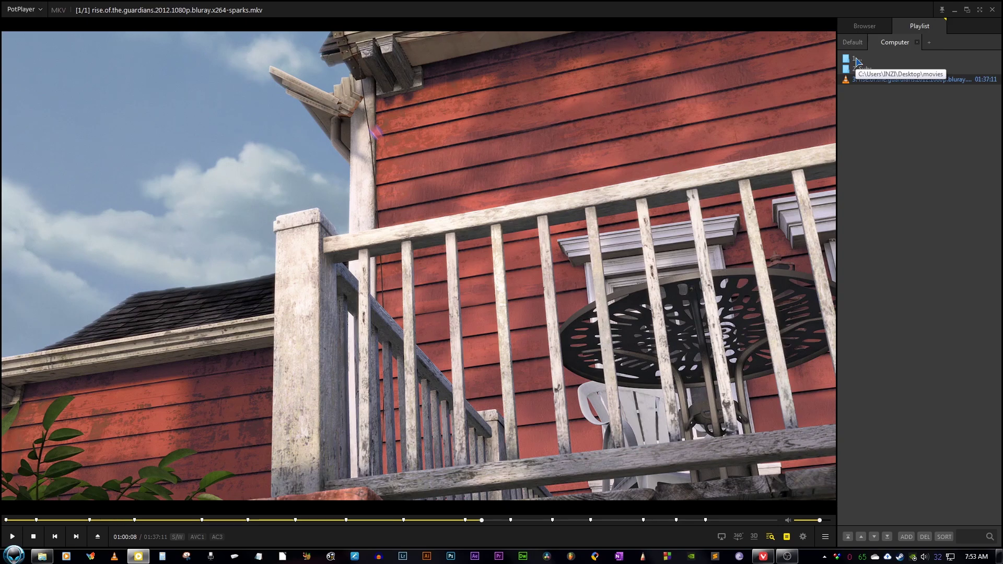
Minimize PotPlayer, open the Minions 2015 folder from the movies folder, then show the desktop
{"action": "left_click", "coordinate": [954, 9]}
{"action": "double_click", "coordinate": [158, 473]}
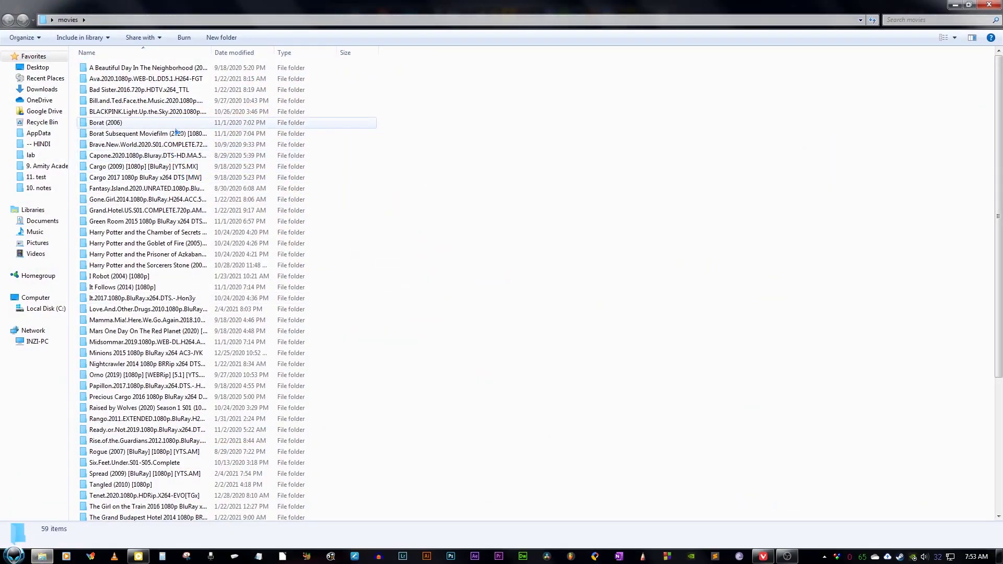
{"action": "left_click", "coordinate": [190, 354]}
{"action": "double_click", "coordinate": [190, 354]}
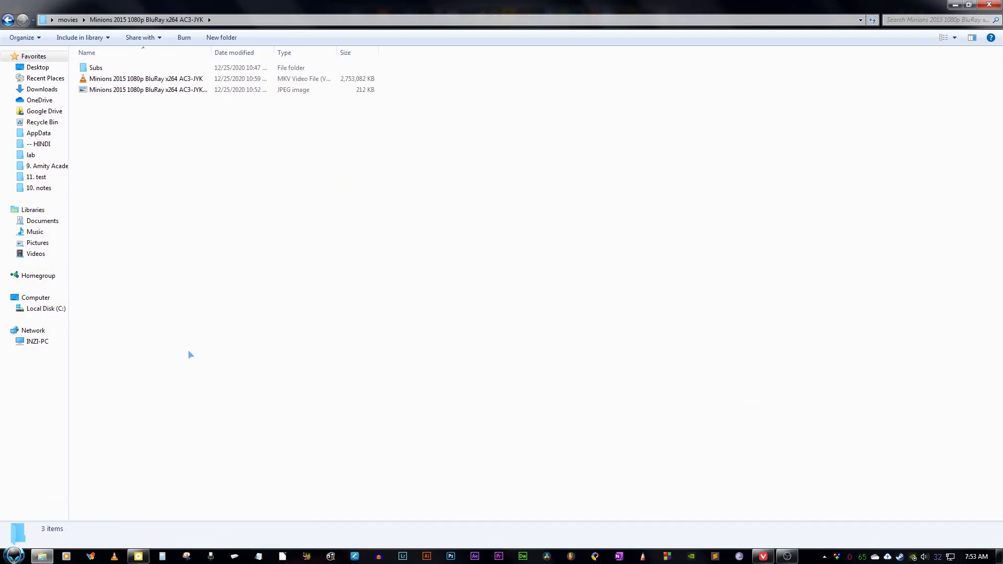
{"action": "key", "text": "super+d"}
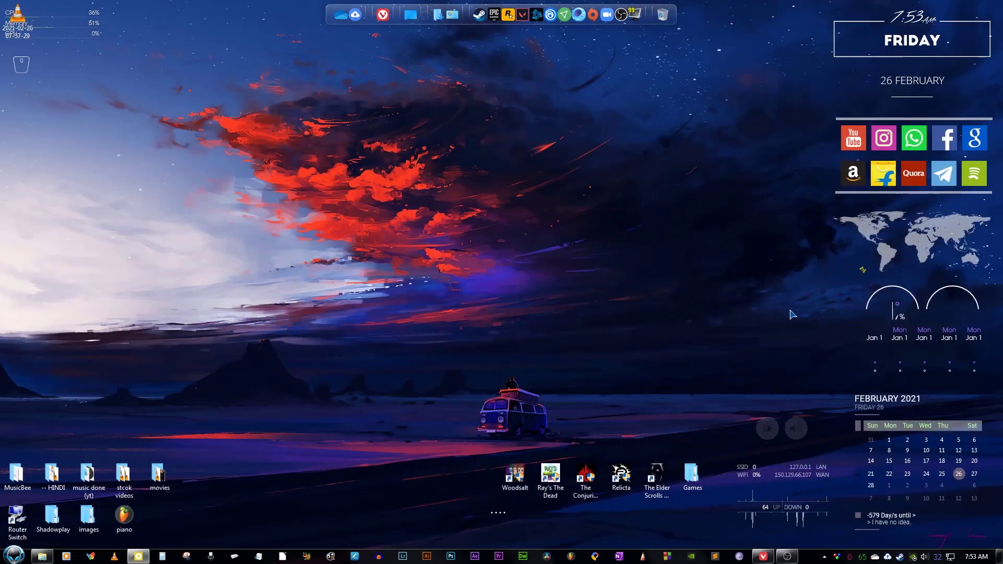
Restore PotPlayer, go up to the movies folder in the playlist and scroll its titles
{"action": "mouse_move", "coordinate": [139, 555]}
{"action": "left_click", "coordinate": [137, 534]}
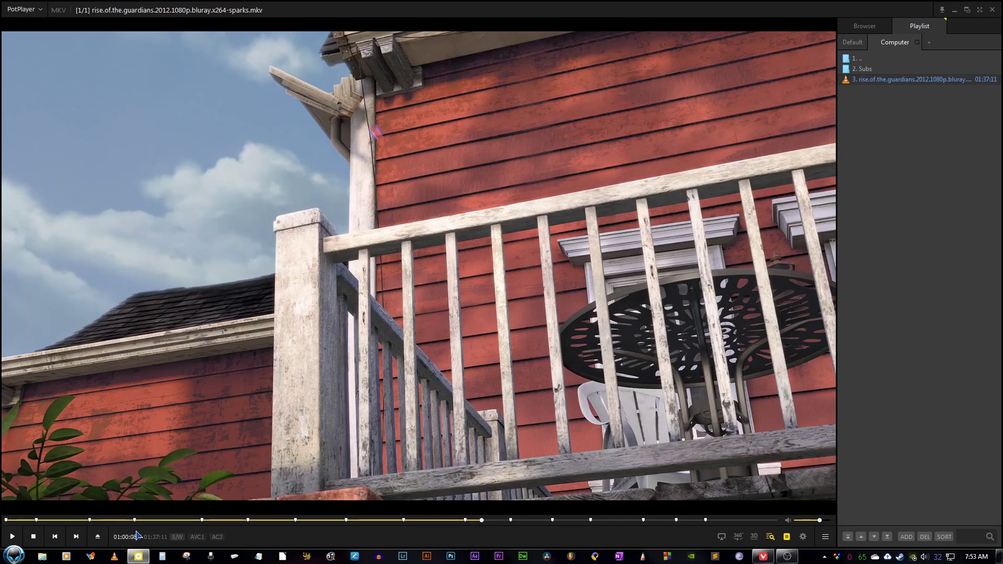
{"action": "left_click", "coordinate": [871, 60]}
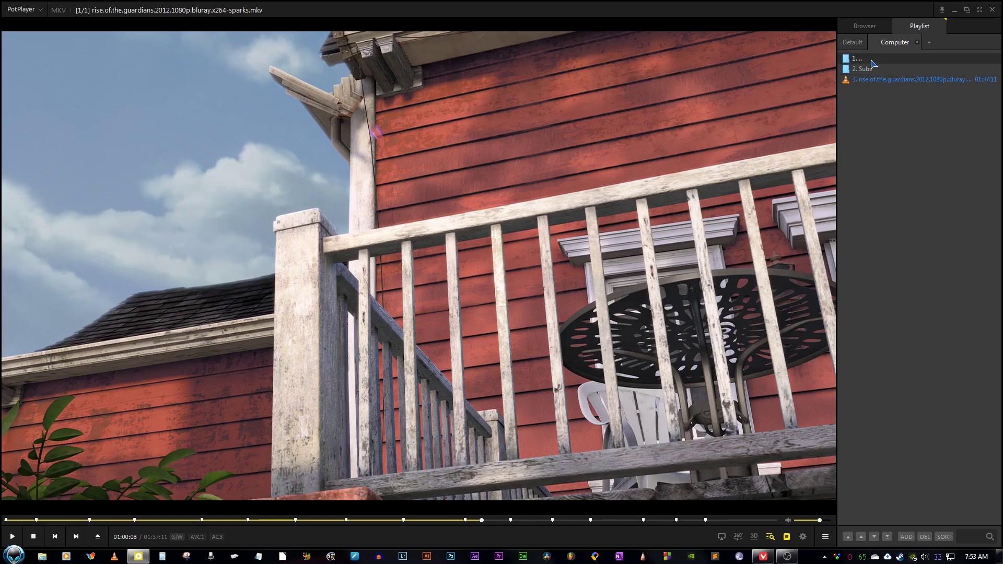
{"action": "double_click", "coordinate": [871, 60]}
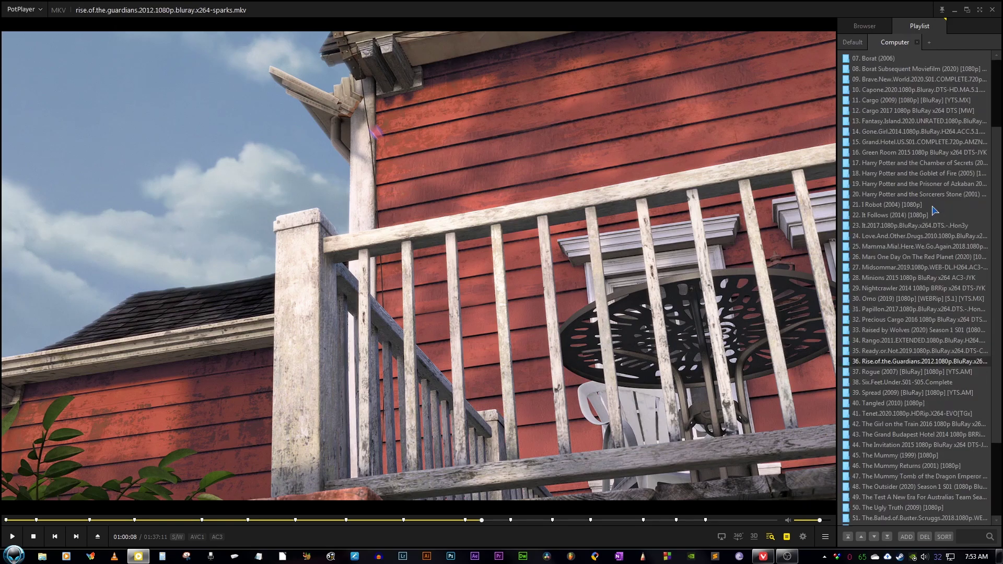
{"action": "scroll", "coordinate": [935, 210], "scroll_direction": "down", "scroll_amount": 1}
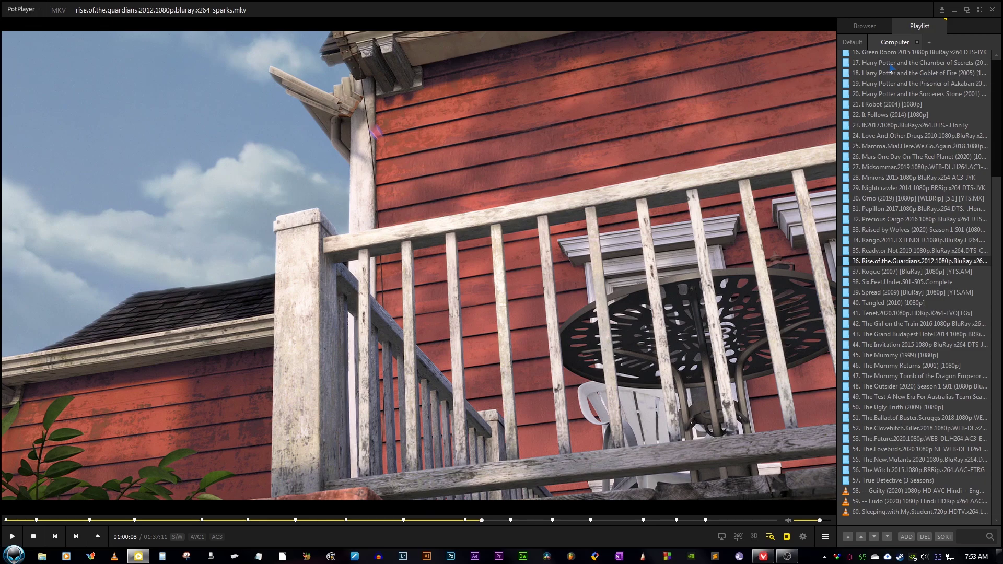
Open the File Navigator and view Recent items, Current playlist, network locations and subtitle navigator
{"action": "key", "text": "F3"}
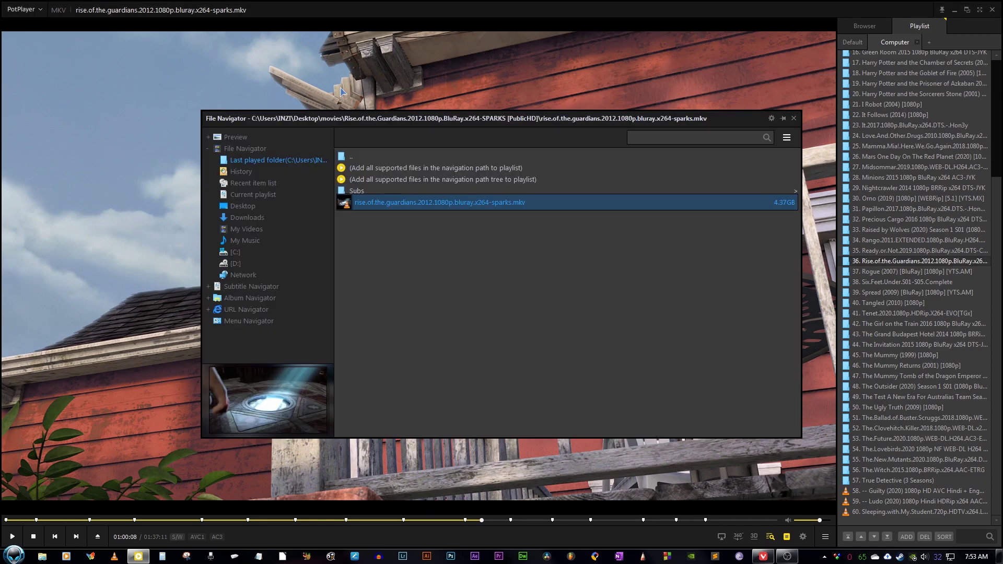
{"action": "left_click", "coordinate": [277, 183]}
{"action": "left_click", "coordinate": [272, 194]}
{"action": "left_click", "coordinate": [277, 275]}
{"action": "left_click", "coordinate": [267, 287]}
Switch back and forth between the Current playlist, Desktop, Downloads and Last played folder locations
{"action": "left_click", "coordinate": [272, 195]}
{"action": "left_click", "coordinate": [214, 228]}
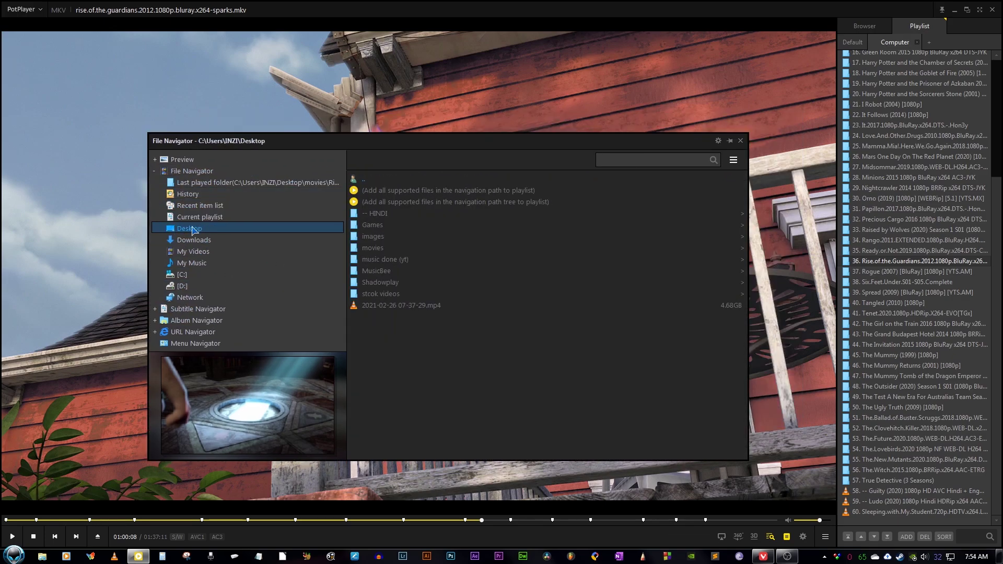
{"action": "left_click", "coordinate": [218, 240]}
{"action": "left_click", "coordinate": [256, 183]}
{"action": "left_click", "coordinate": [219, 229]}
{"action": "left_click", "coordinate": [214, 217]}
{"action": "left_click", "coordinate": [168, 240]}
{"action": "left_click", "coordinate": [171, 229]}
{"action": "left_click", "coordinate": [193, 240]}
{"action": "left_click", "coordinate": [209, 228]}
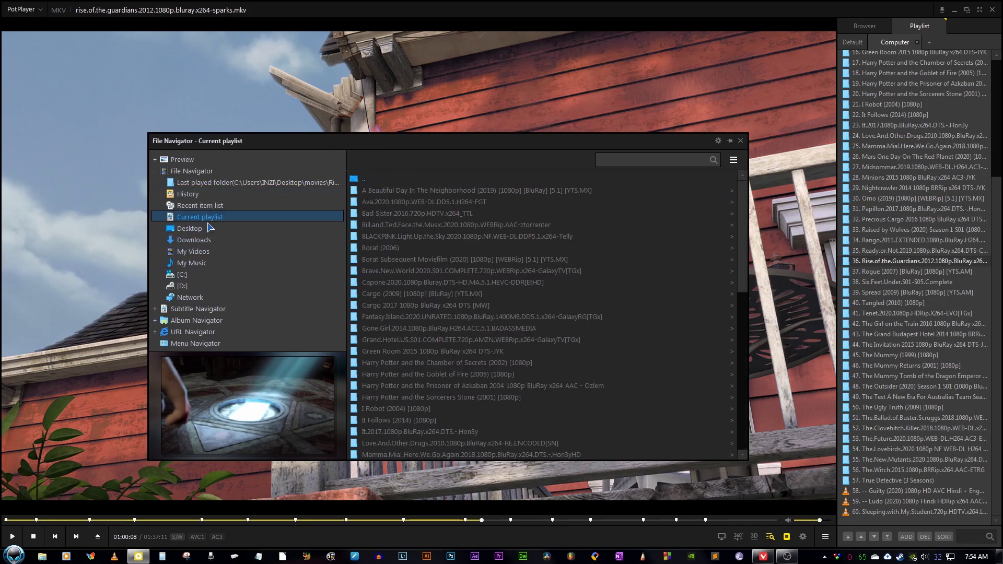
{"action": "left_click", "coordinate": [213, 240]}
From the last played movies folder, open and play the I Robot (2004) movie
{"action": "left_click", "coordinate": [219, 182]}
{"action": "left_click", "coordinate": [376, 279]}
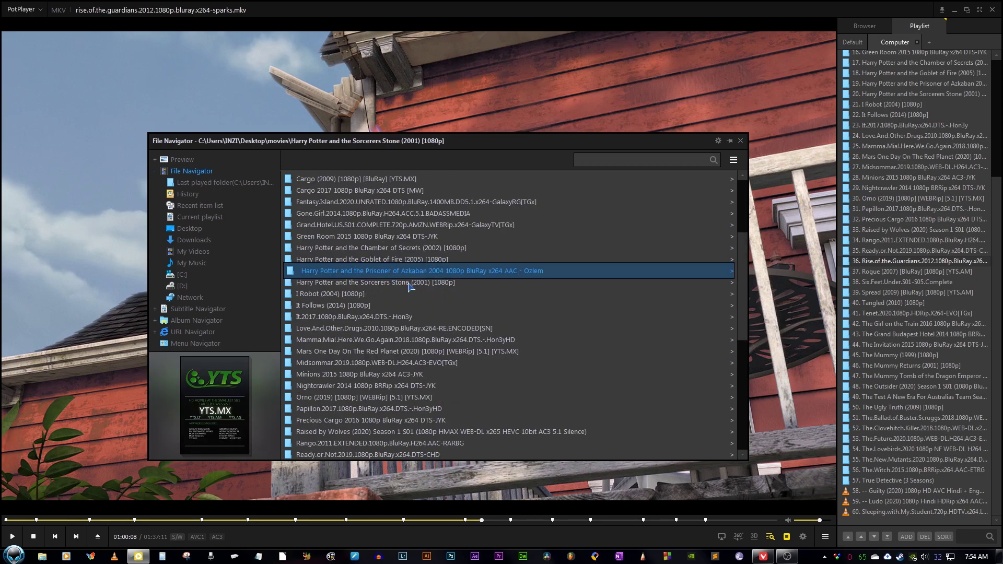
{"action": "left_click", "coordinate": [353, 305]}
{"action": "left_click", "coordinate": [353, 305]}
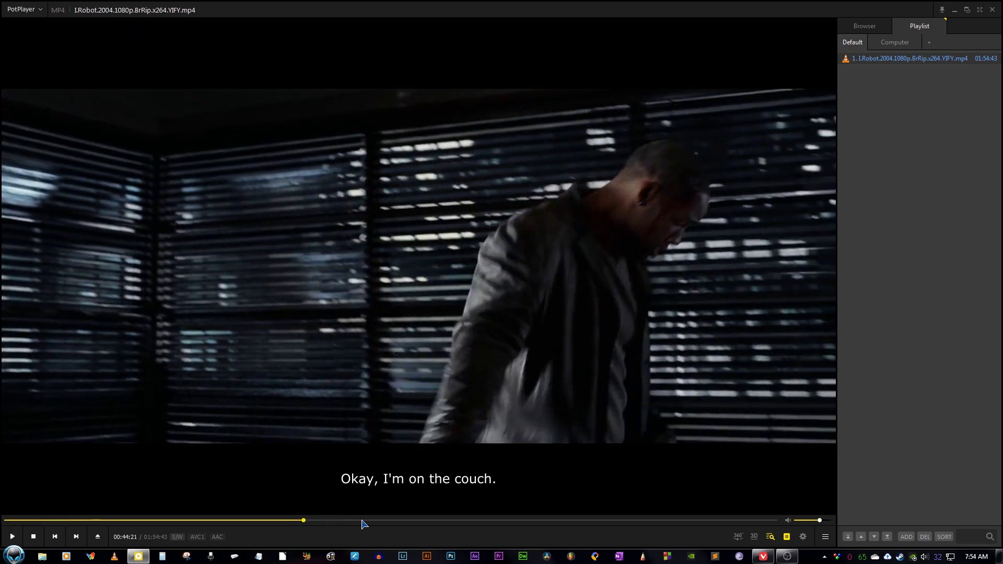
Show the browser side panel and open the Rogue (2007) mp4 from the file navigator
{"action": "key", "text": "alt+F6"}
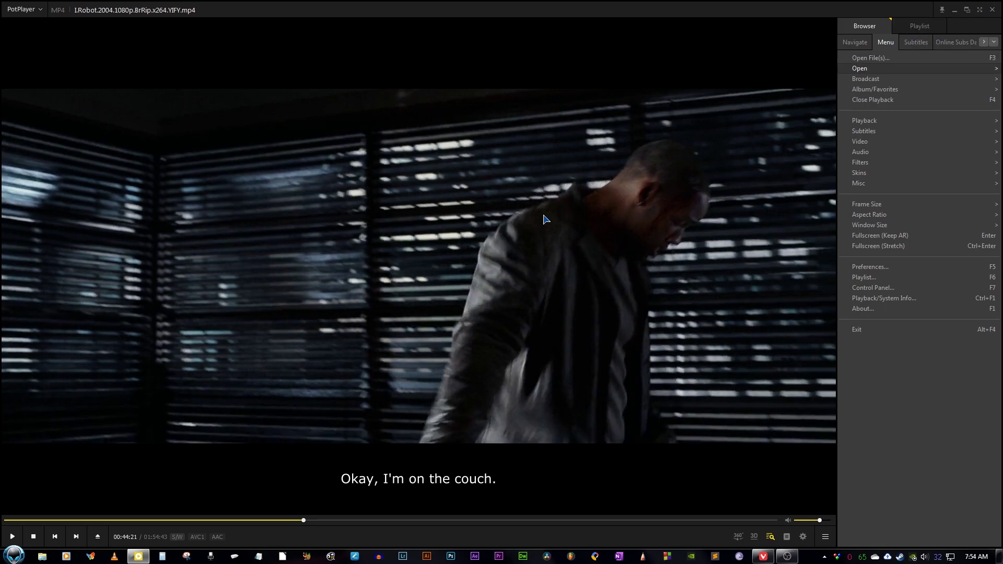
{"action": "key", "text": "F3"}
{"action": "double_click", "coordinate": [359, 156]}
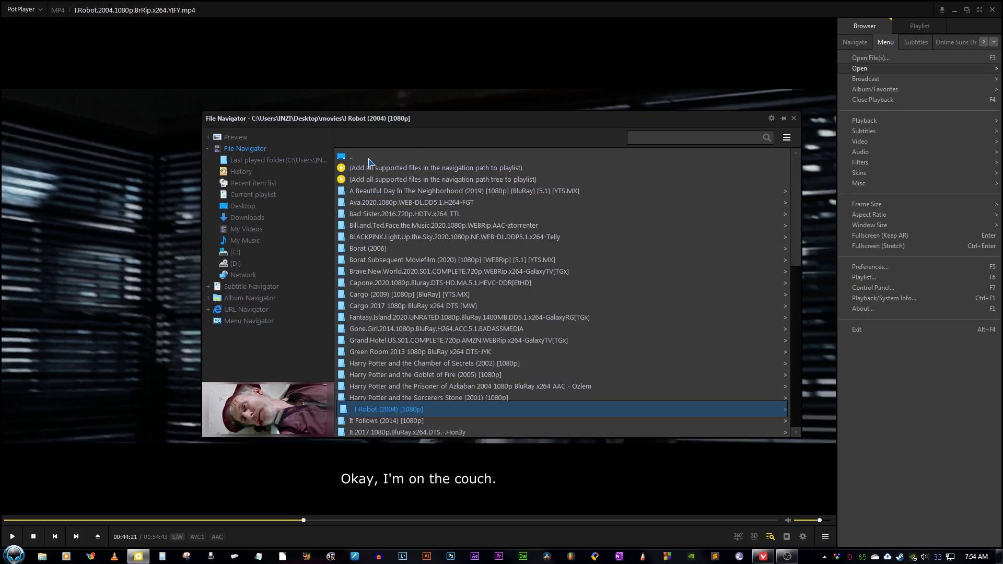
{"action": "scroll", "coordinate": [426, 287], "scroll_direction": "down", "scroll_amount": 5}
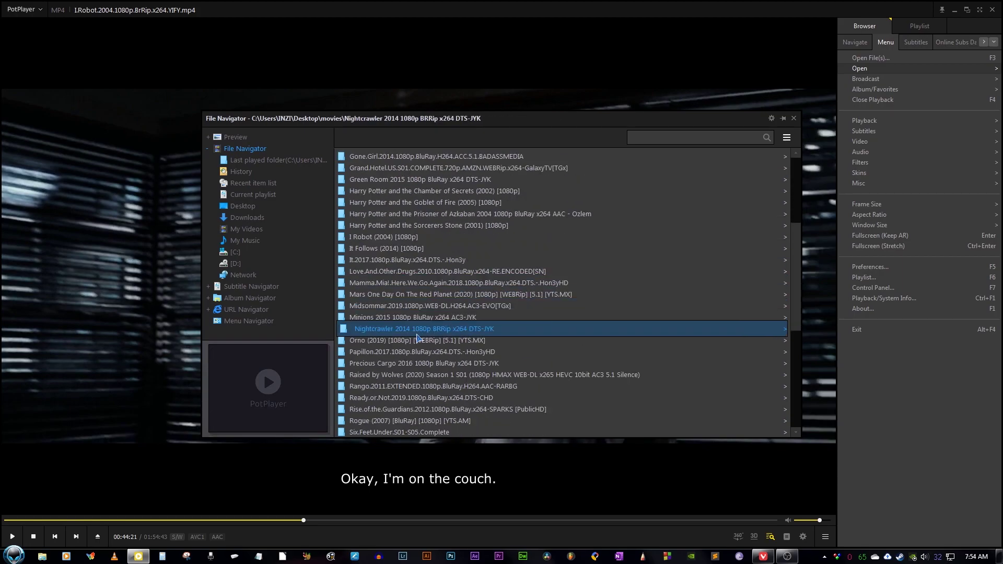
{"action": "double_click", "coordinate": [407, 421]}
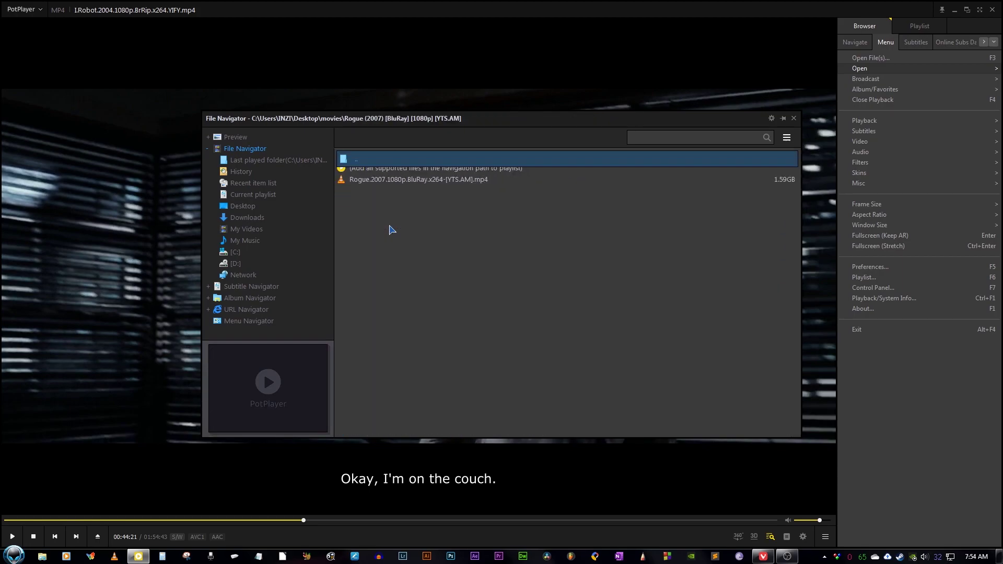
{"action": "double_click", "coordinate": [378, 180]}
Seek the Rogue film ahead to 00:59:13 and pause it
{"action": "left_click", "coordinate": [392, 520]}
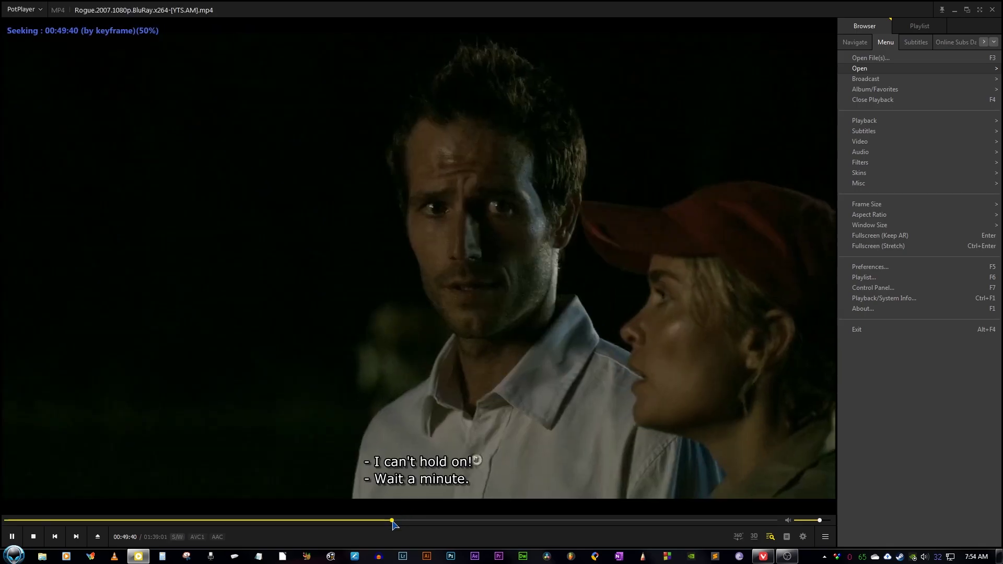
{"action": "key", "text": "space"}
{"action": "left_click", "coordinate": [447, 520]}
{"action": "left_click", "coordinate": [465, 521]}
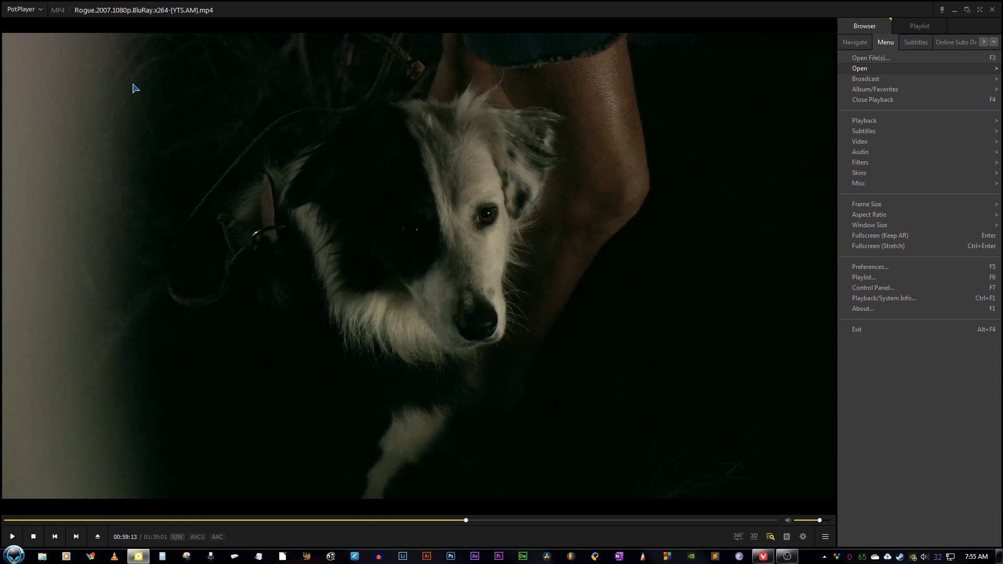
Under Skins > Color Themes > Customize, lower red, green and blue to -25 and confirm
{"action": "left_click", "coordinate": [40, 10]}
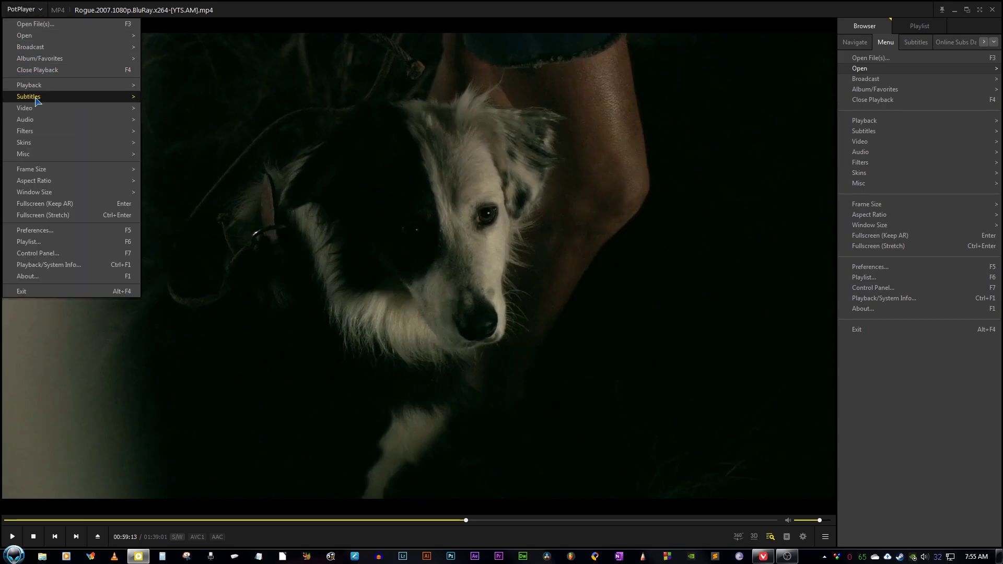
{"action": "mouse_move", "coordinate": [38, 137]}
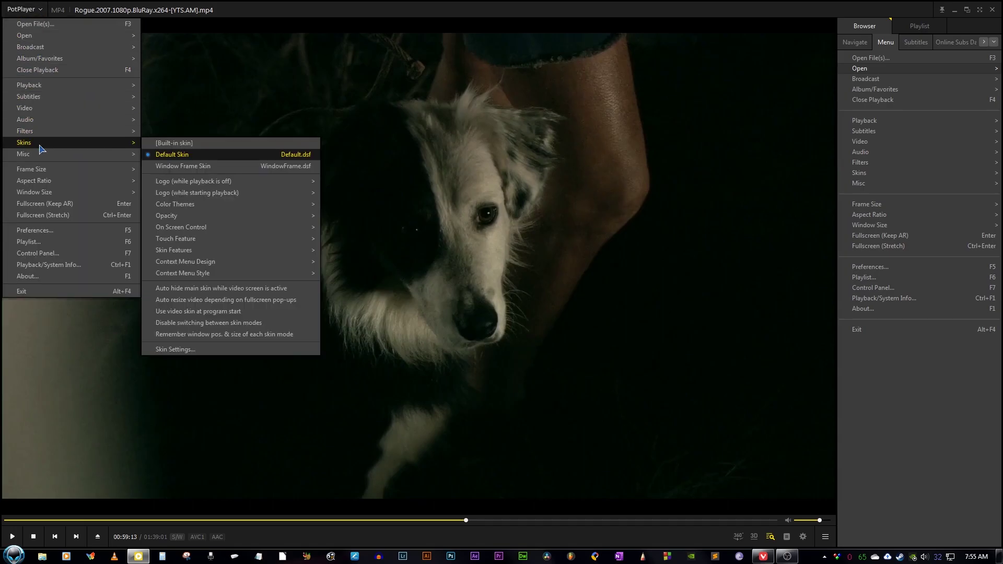
{"action": "mouse_move", "coordinate": [221, 254]}
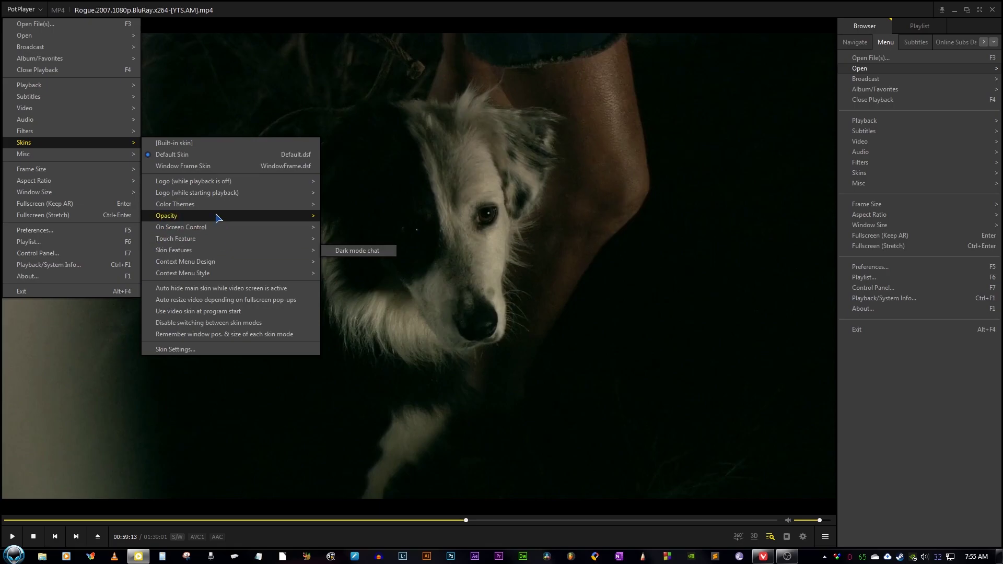
{"action": "mouse_move", "coordinate": [225, 206]}
{"action": "left_click", "coordinate": [371, 271]}
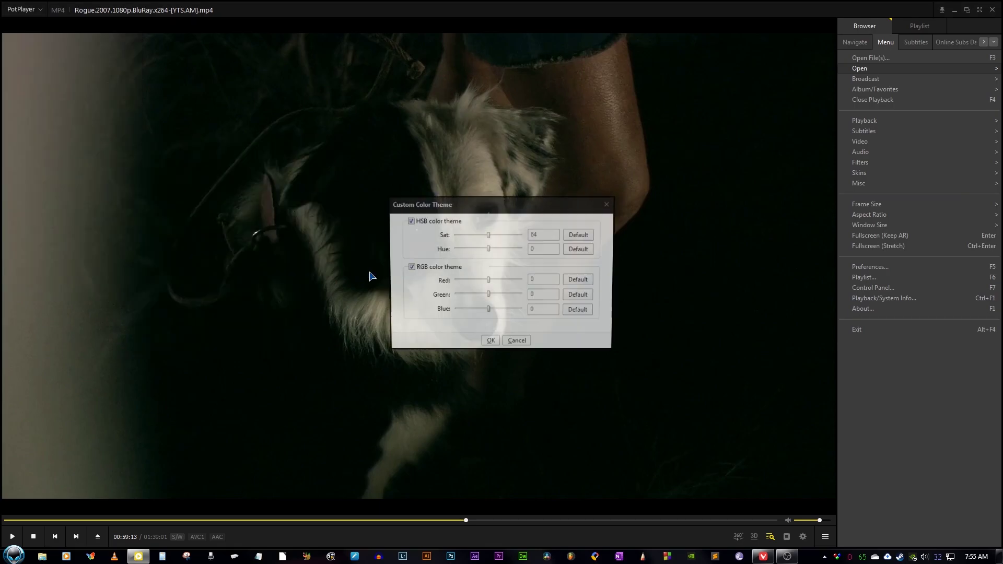
{"action": "left_click_drag", "start_coordinate": [489, 282], "coordinate": [481, 283]}
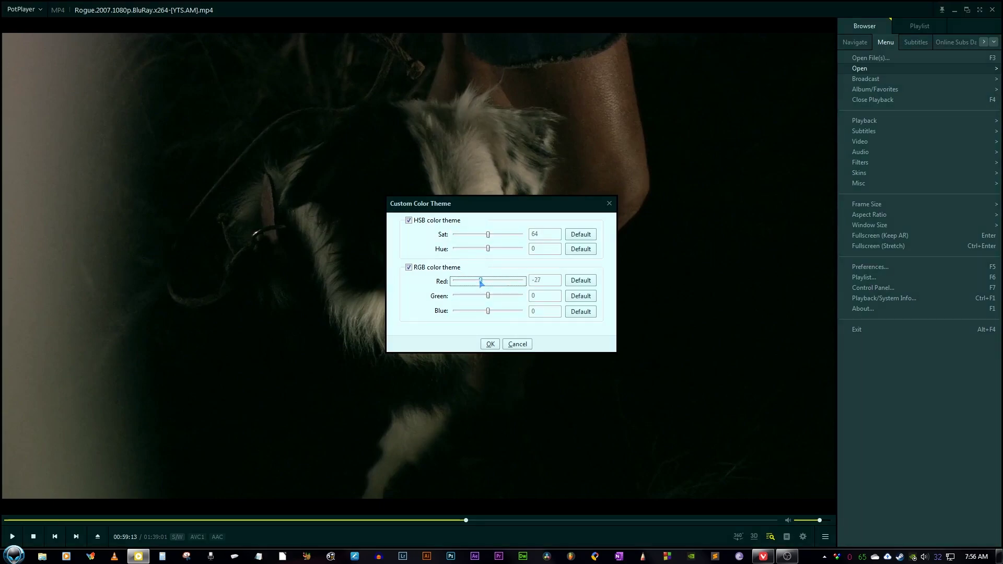
{"action": "left_click_drag", "start_coordinate": [480, 282], "coordinate": [482, 296]}
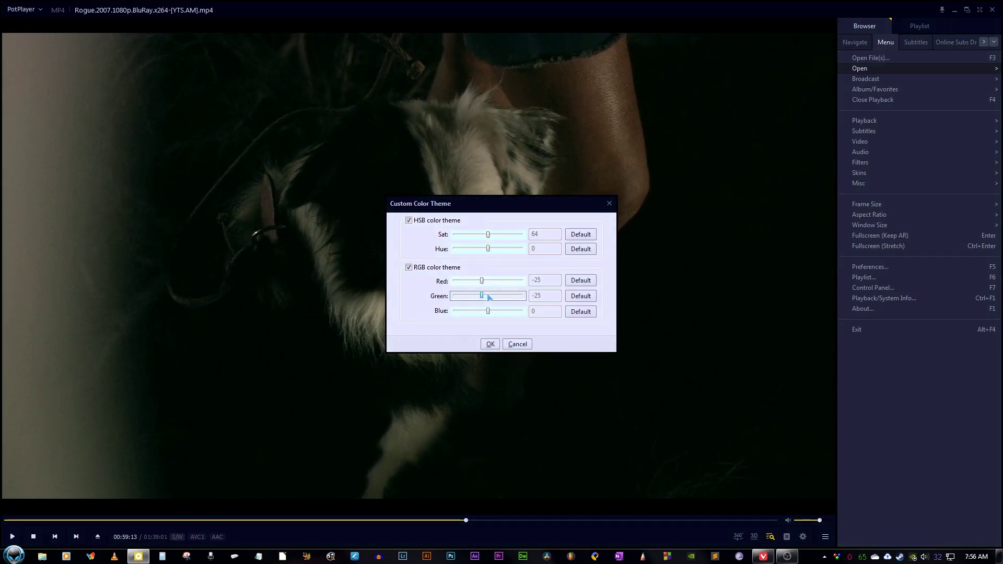
{"action": "left_click", "coordinate": [489, 313]}
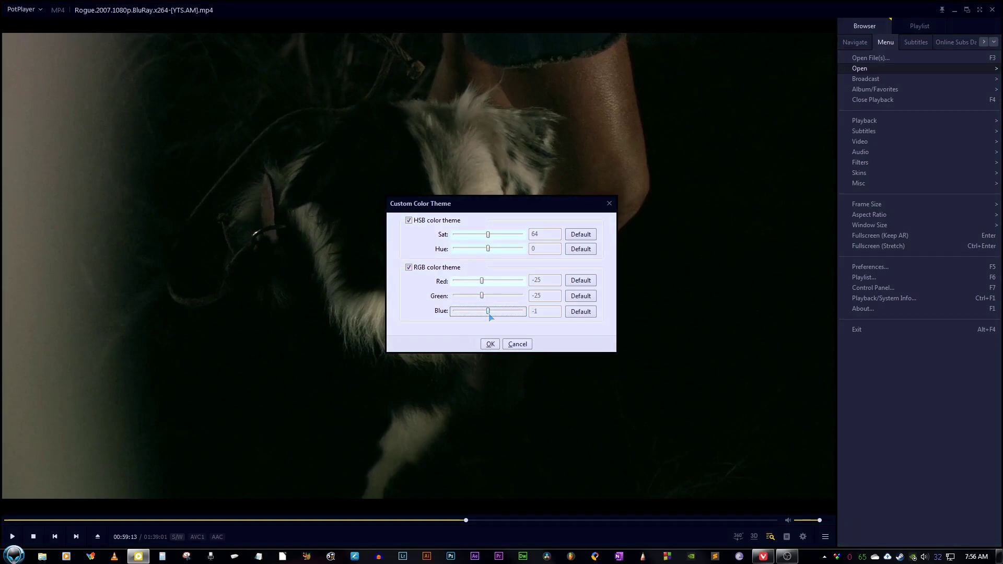
{"action": "key", "text": "Left"}
{"action": "key", "text": "Left"}
{"action": "key", "text": "Left"}
{"action": "key", "text": "Left"}
{"action": "key", "text": "Left"}
{"action": "key", "text": "Left"}
{"action": "key", "text": "Left"}
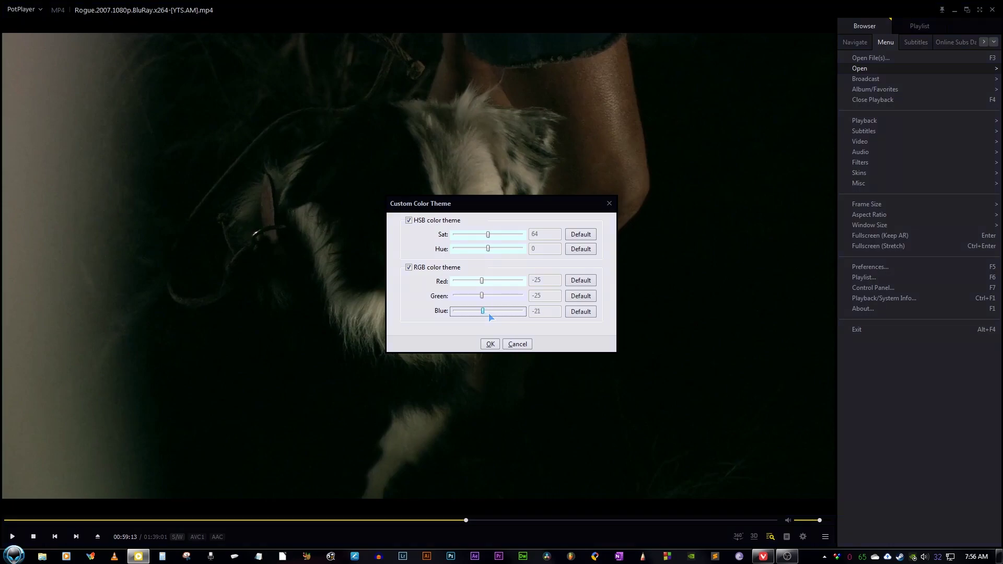
{"action": "key", "text": "Left"}
{"action": "key", "text": "Left"}
{"action": "left_click", "coordinate": [491, 345]}
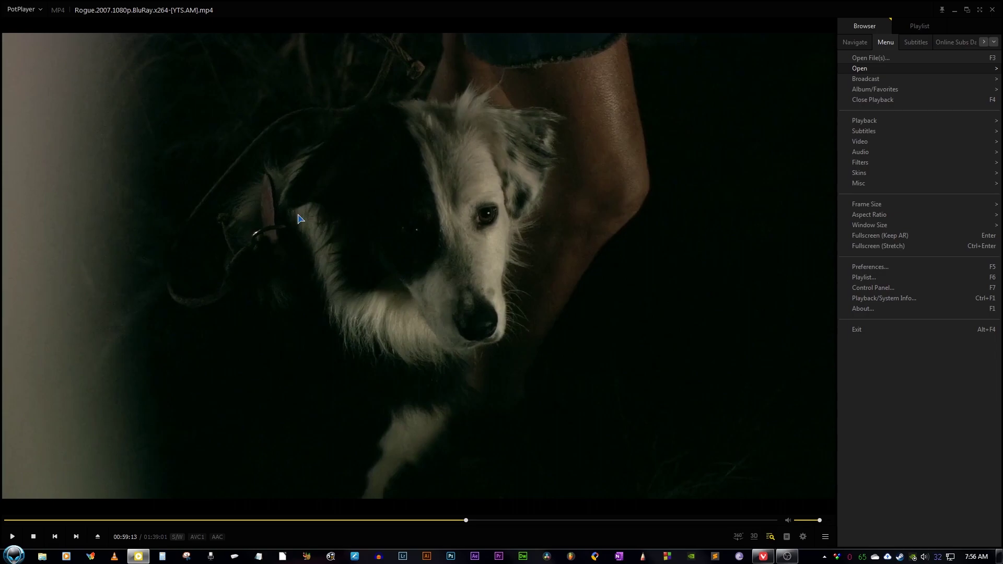
Open the Control Panel with F7, reposition it and look through its Video, Audio, Subtitle and Playback tabs
{"action": "key", "text": "F7"}
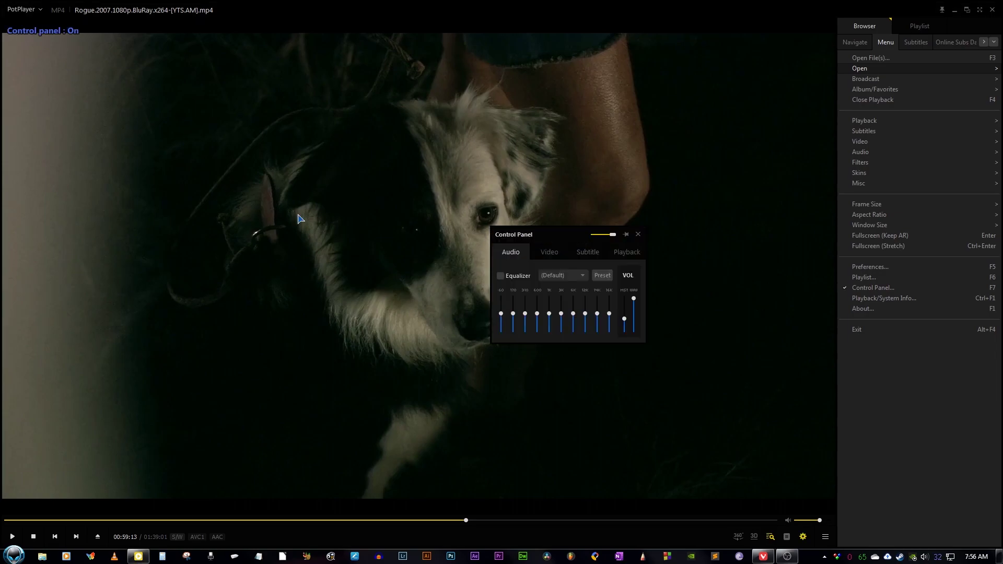
{"action": "left_click_drag", "start_coordinate": [560, 240], "coordinate": [487, 303]}
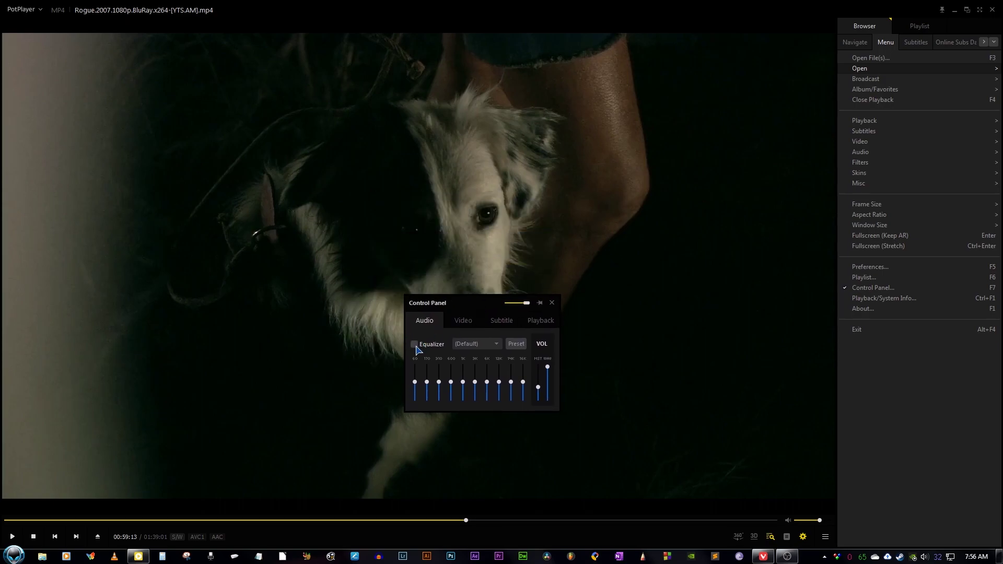
{"action": "left_click", "coordinate": [441, 316]}
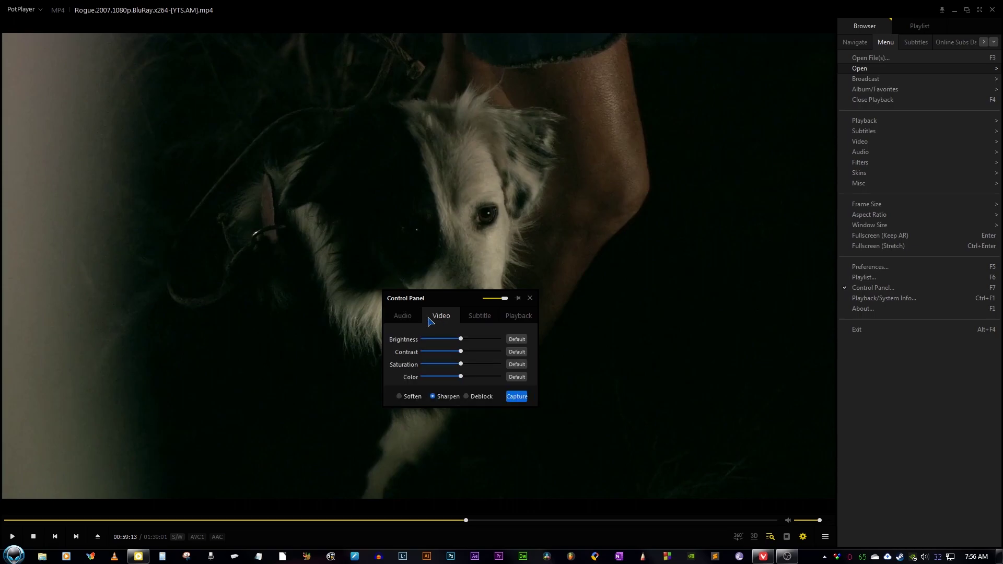
{"action": "left_click", "coordinate": [401, 317]}
{"action": "left_click", "coordinate": [478, 315]}
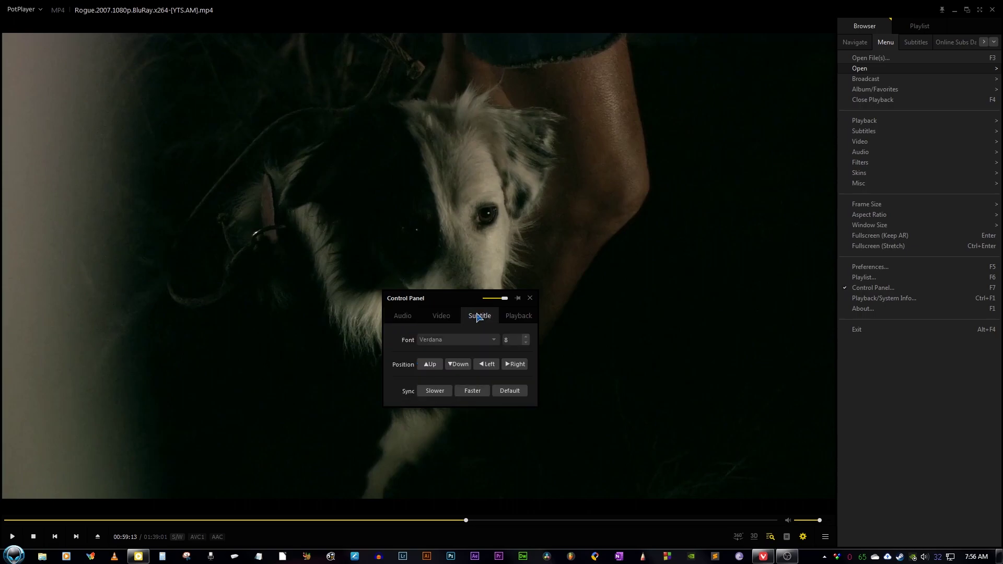
{"action": "left_click", "coordinate": [516, 316]}
{"action": "left_click", "coordinate": [445, 317]}
{"action": "left_click", "coordinate": [402, 316]}
{"action": "left_click", "coordinate": [530, 298]}
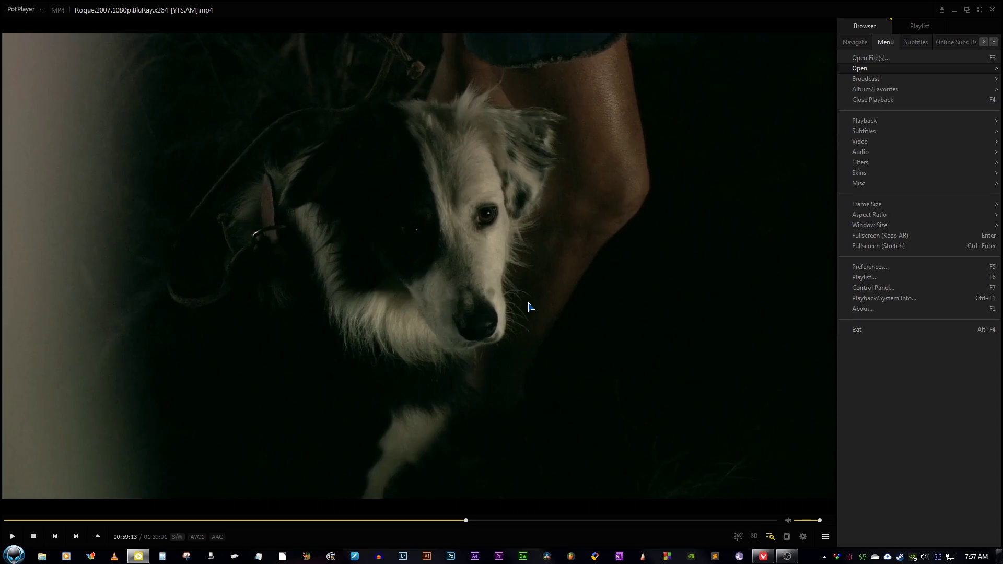
Raise brightness to 57.8%, lower contrast slightly and raise saturation to 61.7%
{"action": "key", "text": "F7"}
{"action": "left_click", "coordinate": [441, 316]}
{"action": "left_click", "coordinate": [466, 339]}
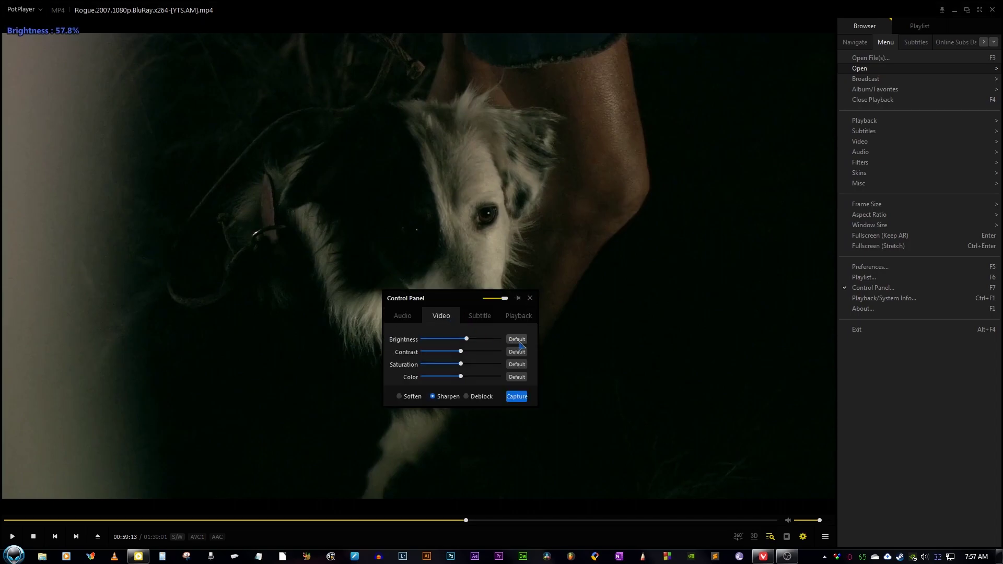
{"action": "left_click", "coordinate": [457, 351]}
{"action": "left_click", "coordinate": [468, 363]}
{"action": "left_click", "coordinate": [611, 320]}
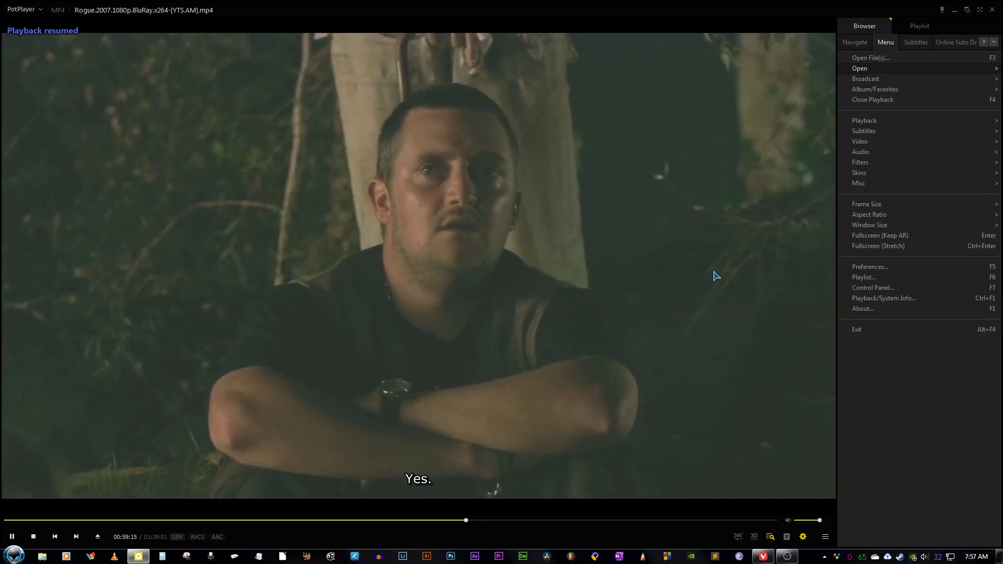
{"action": "left_click", "coordinate": [716, 276]}
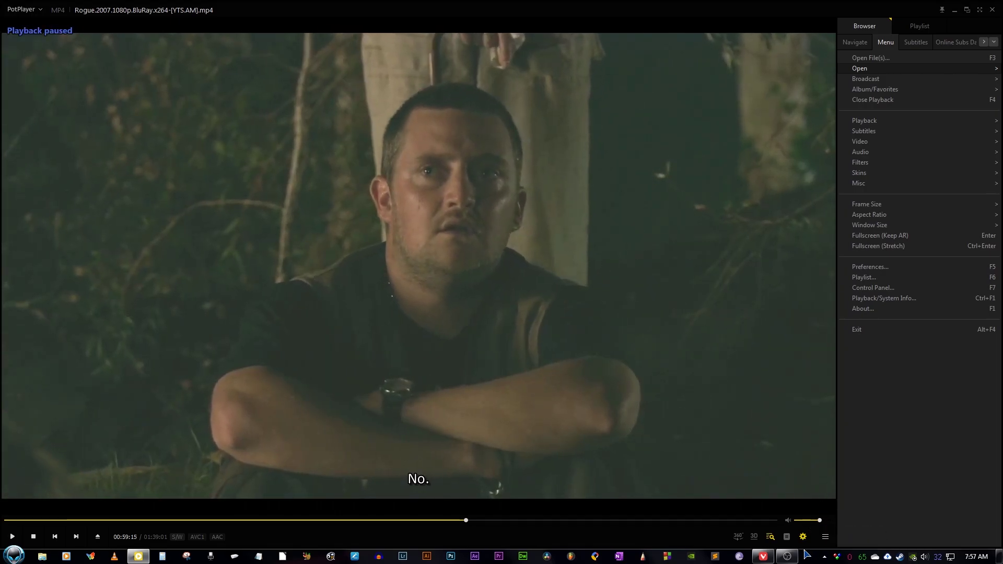
Reset brightness, contrast, saturation and color to their defaults
{"action": "key", "text": "F7"}
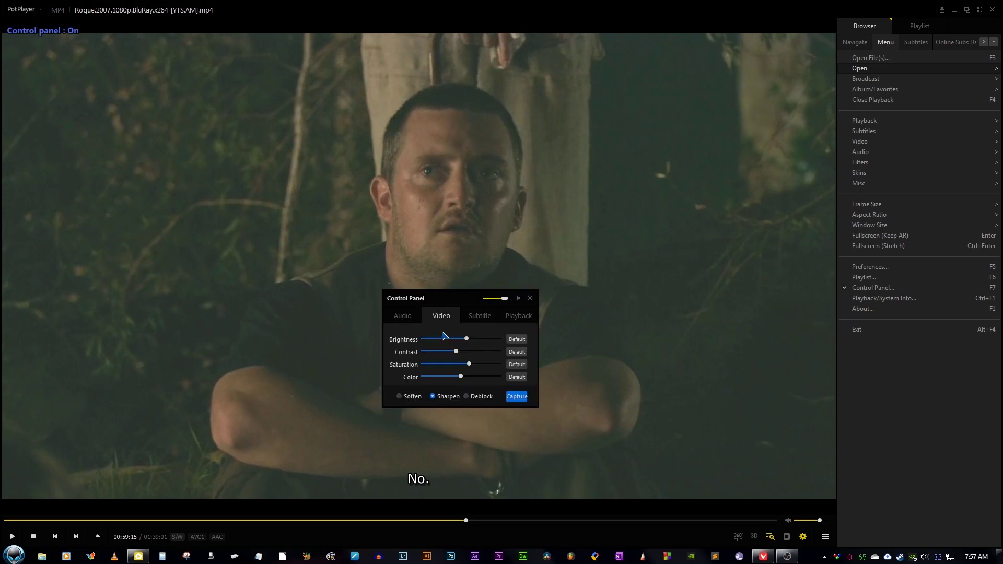
{"action": "left_click", "coordinate": [517, 340]}
{"action": "left_click", "coordinate": [516, 352]}
{"action": "left_click", "coordinate": [518, 364]}
{"action": "left_click", "coordinate": [516, 377]}
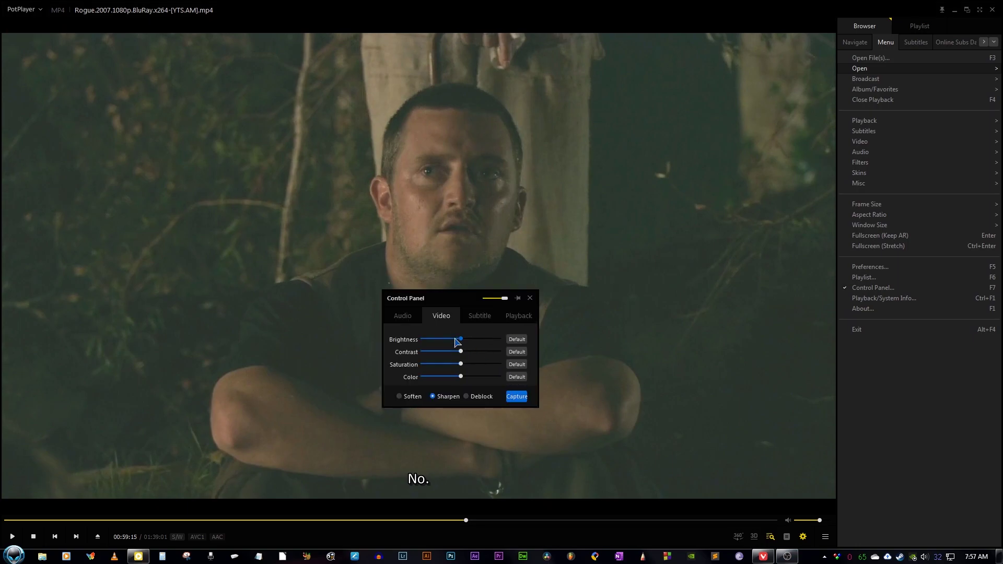
Turn on the audio Equalizer, glance at the subtitle and playback tabs, then return to Audio
{"action": "left_click", "coordinate": [407, 316]}
{"action": "left_click", "coordinate": [392, 342]}
{"action": "left_click", "coordinate": [484, 318]}
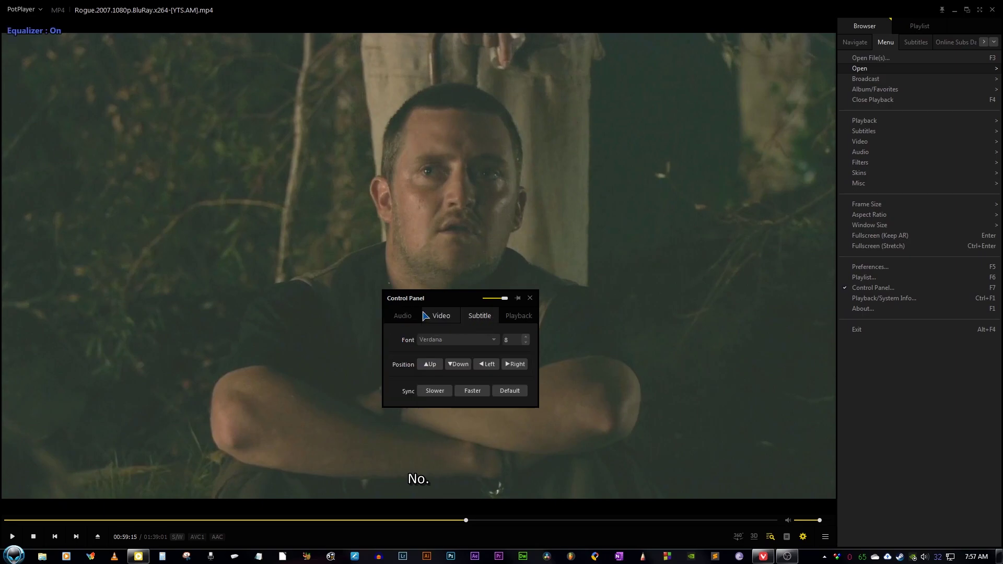
{"action": "left_click", "coordinate": [520, 319]}
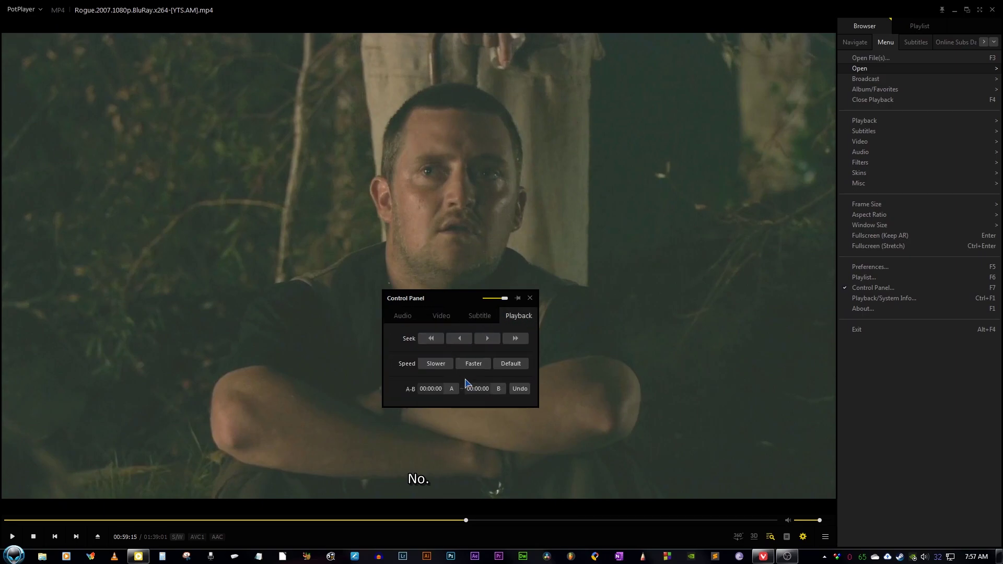
{"action": "left_click", "coordinate": [405, 319]}
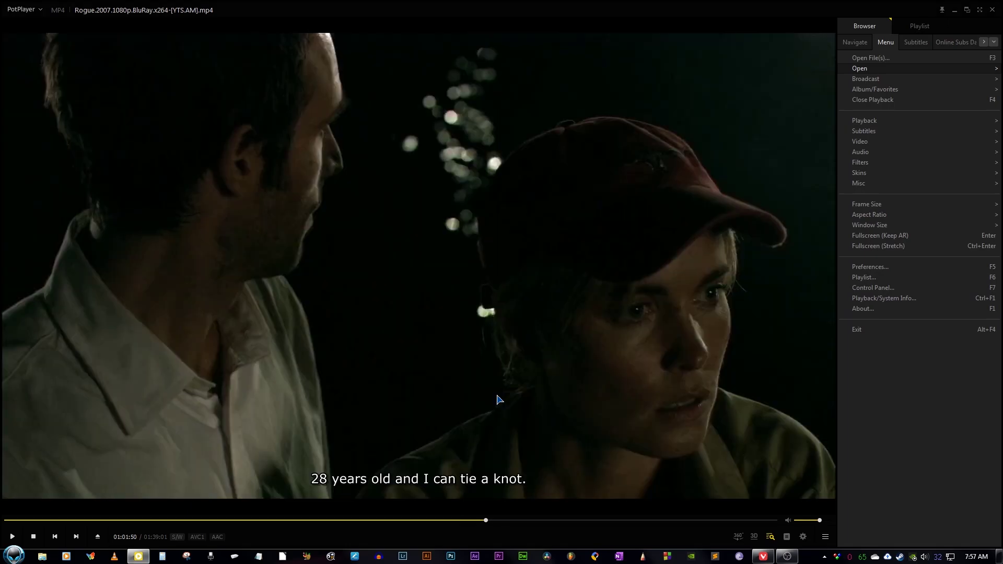
Skim the film to 00:38:07, 00:43:38 and 00:48:42, pausing and adjusting the volume
{"action": "left_click", "coordinate": [303, 520]}
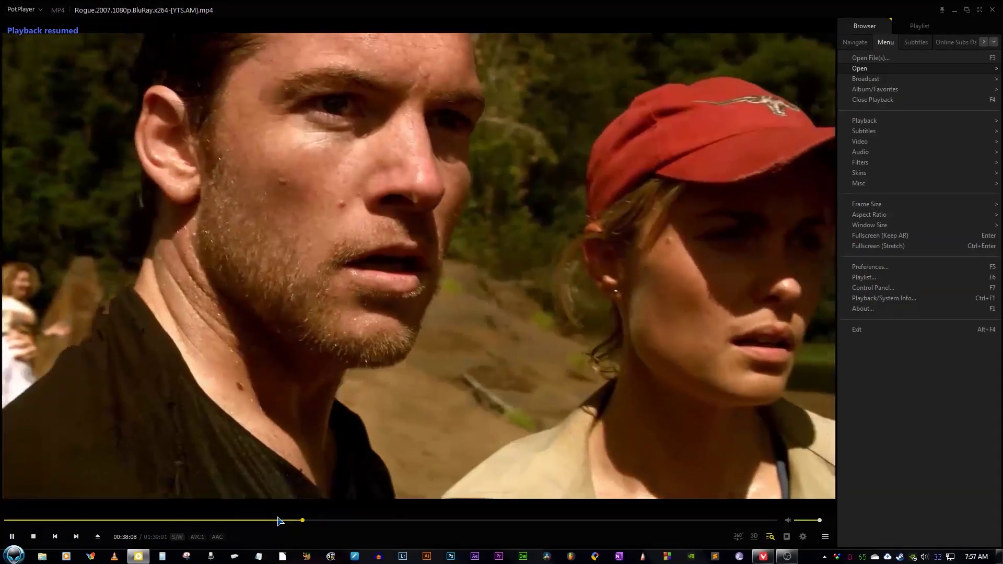
{"action": "key", "text": "space"}
{"action": "key", "text": "space"}
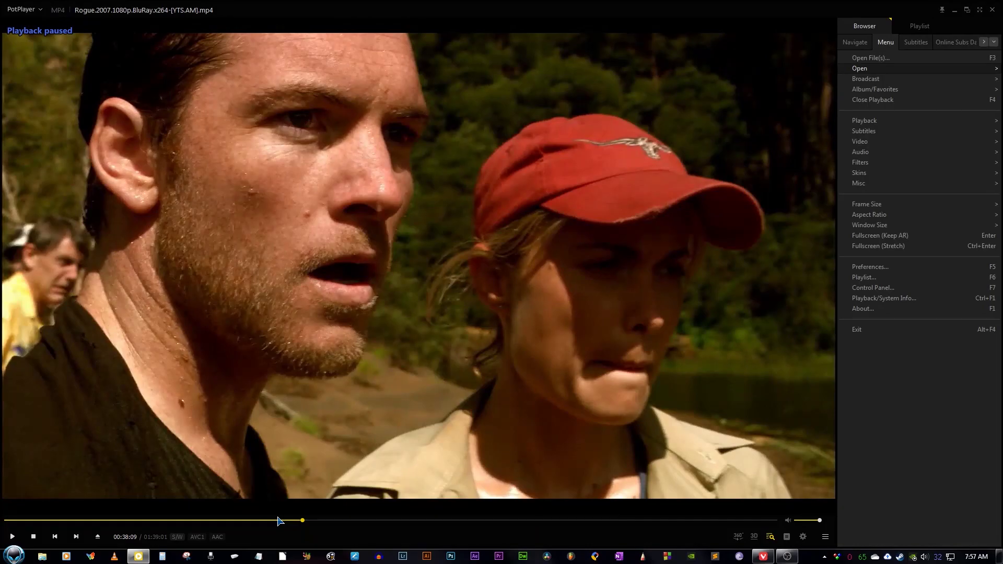
{"action": "key", "text": "space"}
{"action": "left_click", "coordinate": [347, 521]}
{"action": "left_click", "coordinate": [384, 521]}
Jump on to 00:53:54 and 00:57:39 and mirror the picture horizontally
{"action": "key", "text": "space"}
{"action": "scroll", "coordinate": [445, 400], "scroll_direction": "down", "scroll_amount": 2}
{"action": "scroll", "coordinate": [445, 401], "scroll_direction": "down", "scroll_amount": 2}
{"action": "scroll", "coordinate": [443, 398], "scroll_direction": "up", "scroll_amount": 1}
{"action": "key", "text": "space"}
{"action": "left_click", "coordinate": [426, 521]}
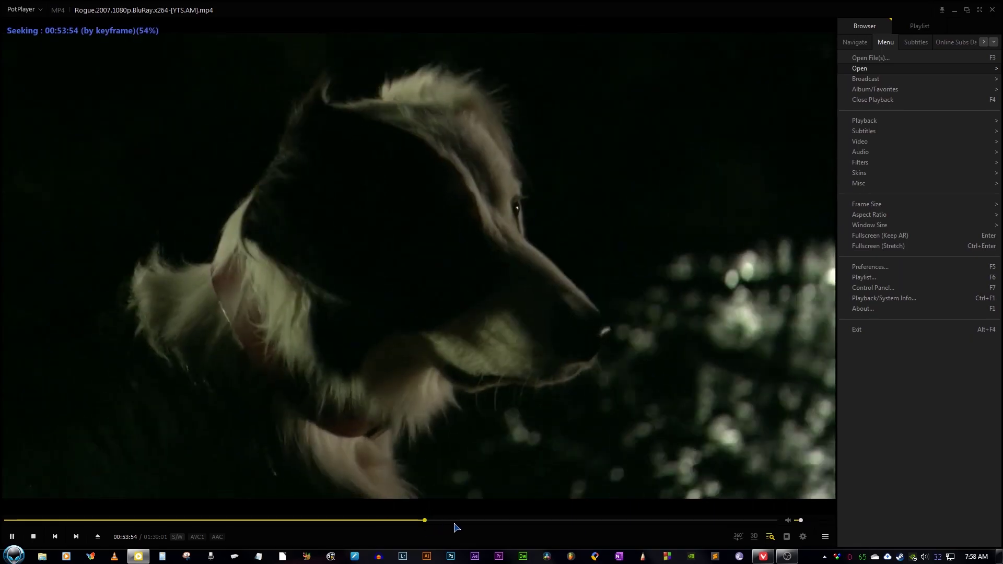
{"action": "left_click", "coordinate": [454, 521]}
{"action": "key", "text": "space"}
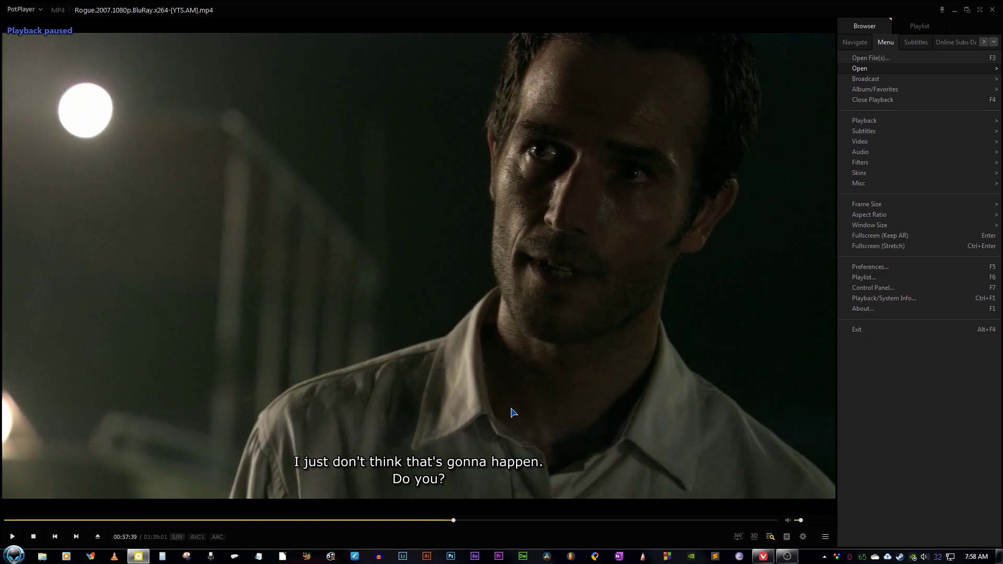
{"action": "key", "text": "space"}
{"action": "key", "text": "space"}
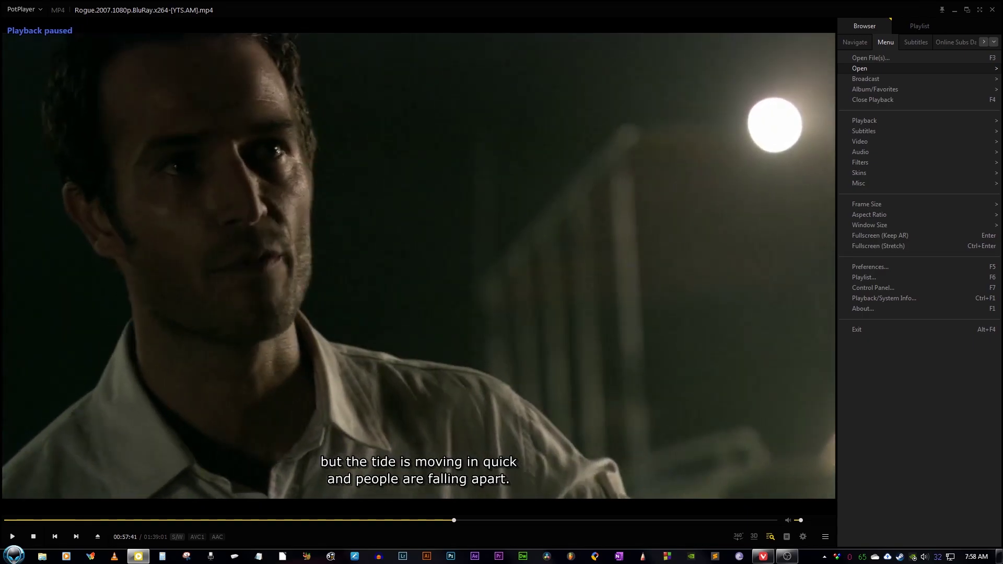
{"action": "key", "text": "ctrl+F11"}
{"action": "key", "text": "space"}
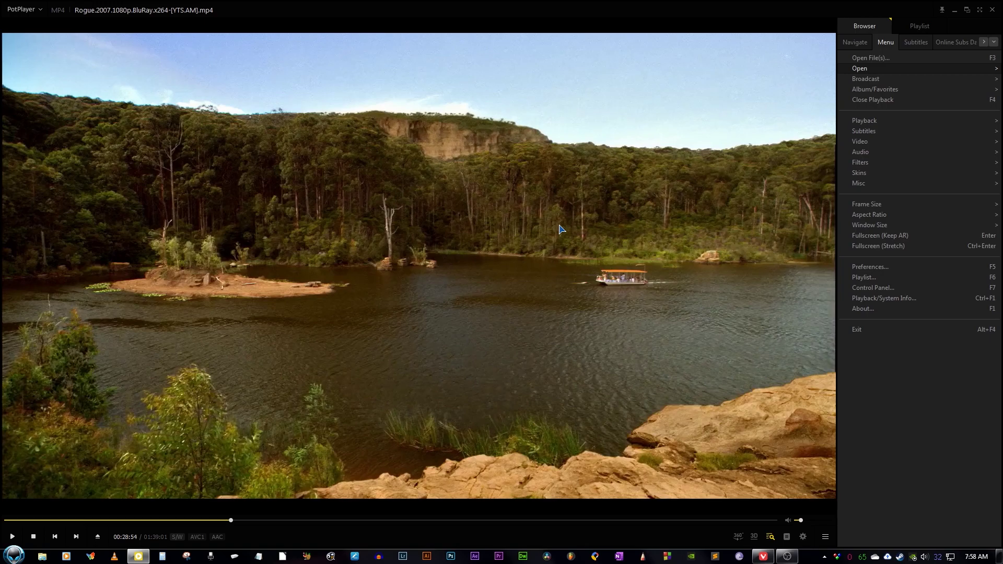
Show the film's timestamped subtitle lines in the side panel
{"action": "left_click", "coordinate": [862, 46]}
{"action": "left_click", "coordinate": [884, 43]}
{"action": "left_click", "coordinate": [917, 46]}
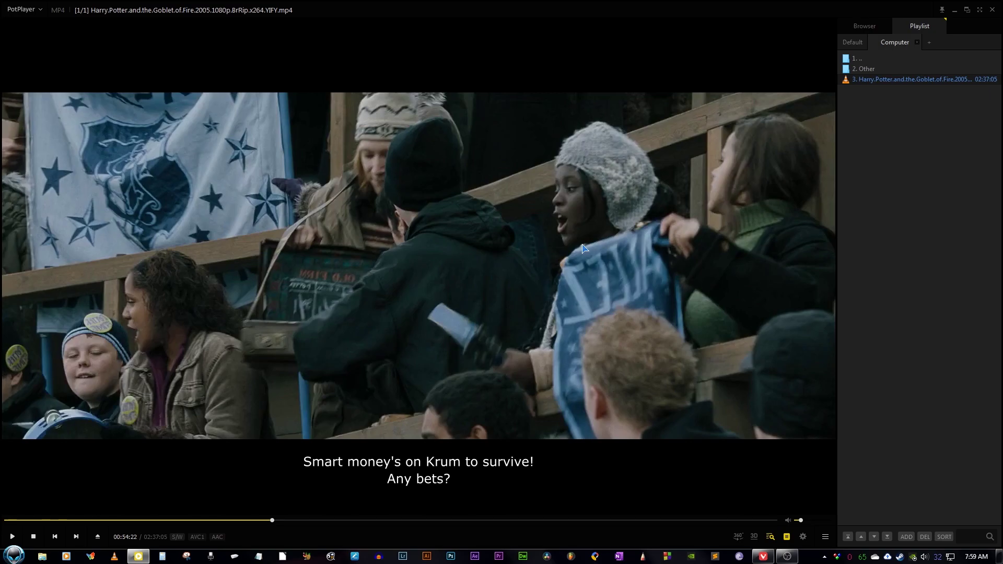
Turn the subtitles off from the context menu, then re-select the .srt subtitles
{"action": "right_click", "coordinate": [632, 284]}
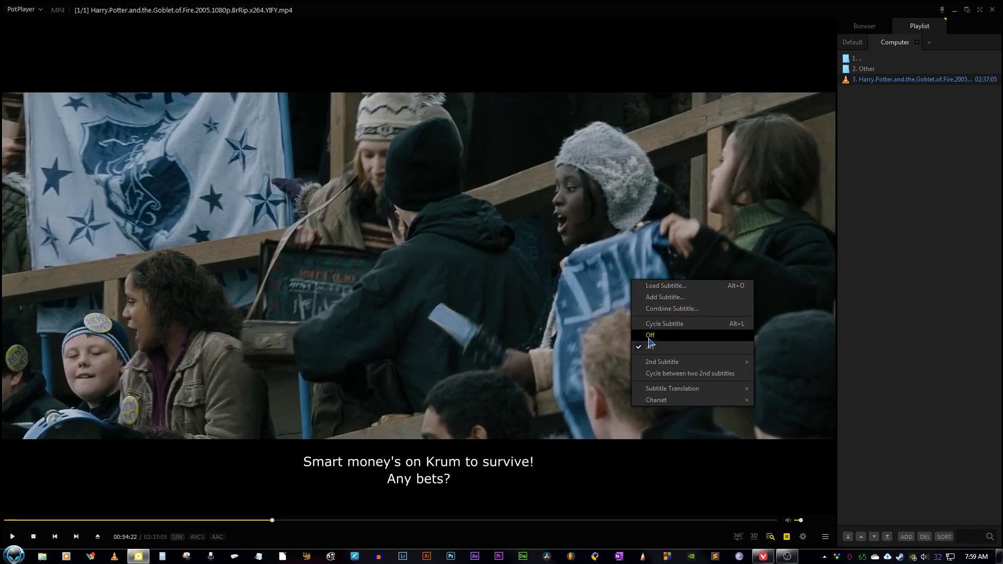
{"action": "left_click", "coordinate": [649, 339]}
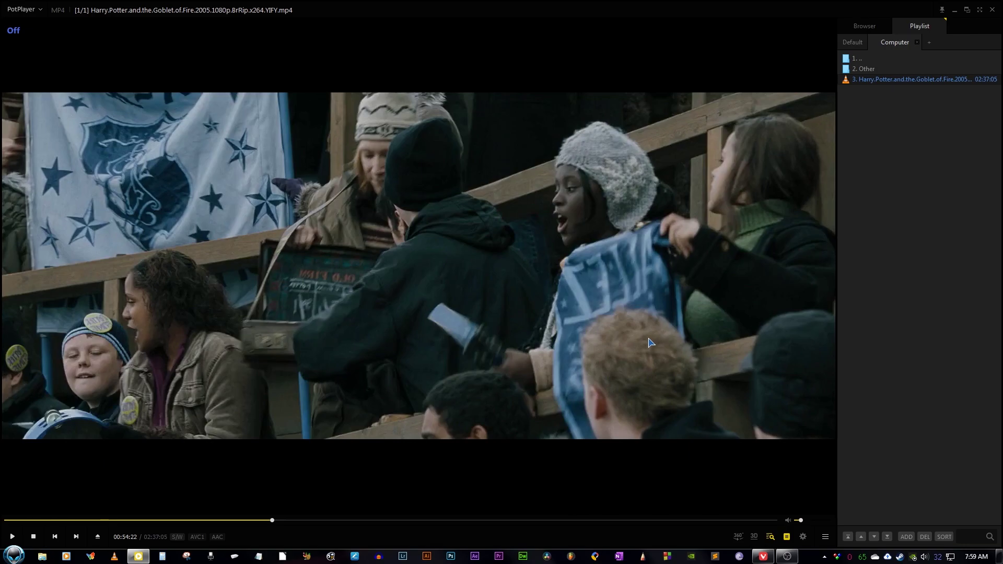
{"action": "key", "text": "space"}
{"action": "scroll", "coordinate": [651, 342], "scroll_direction": "down", "scroll_amount": 2}
{"action": "key", "text": "space"}
{"action": "key", "text": "space"}
{"action": "right_click", "coordinate": [661, 339]}
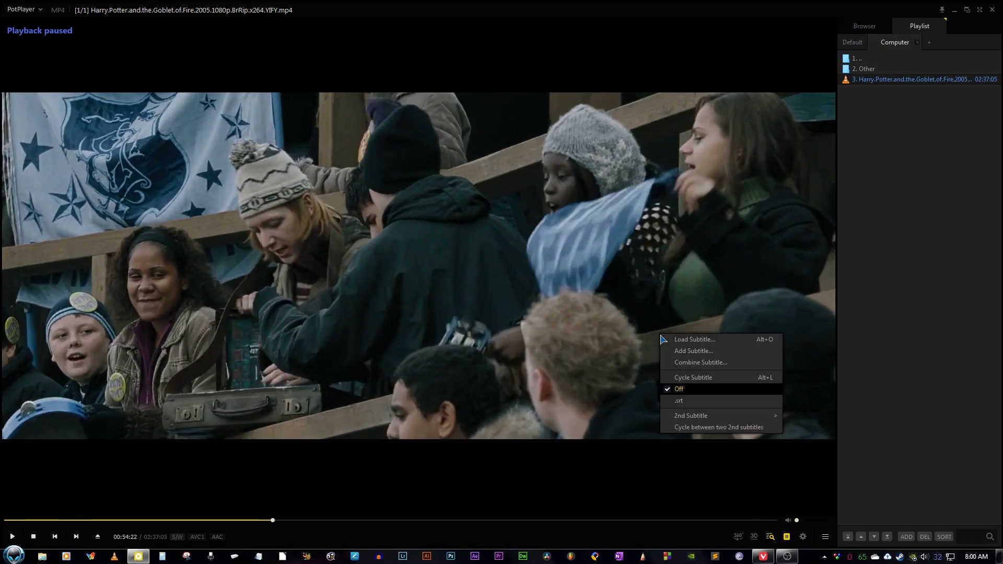
{"action": "left_click", "coordinate": [687, 401]}
{"action": "key", "text": "space"}
{"action": "key", "text": "space"}
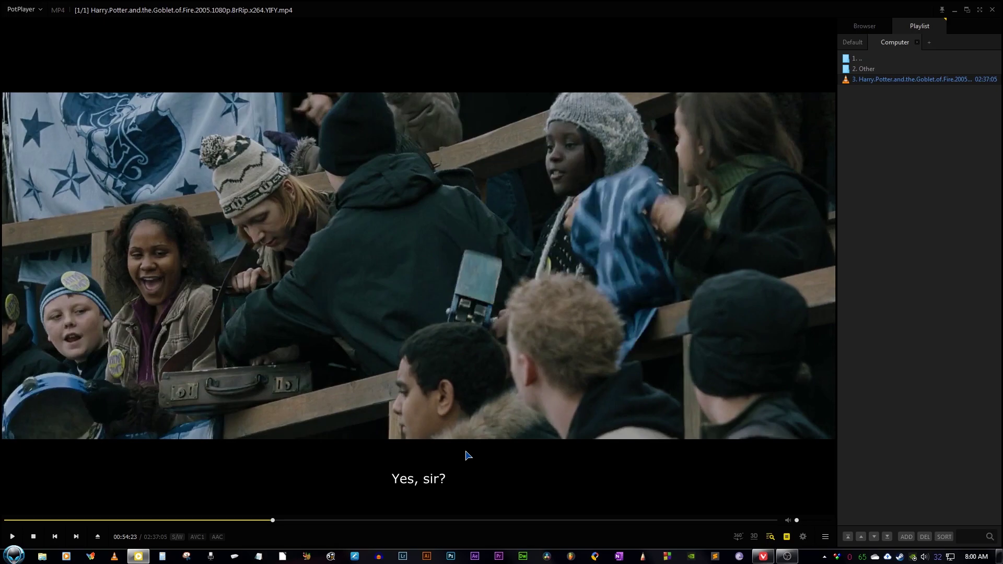
Cycle subtitles with Alt+L until they are off, then close the subtitle menu unchanged
{"action": "key", "text": "alt+l"}
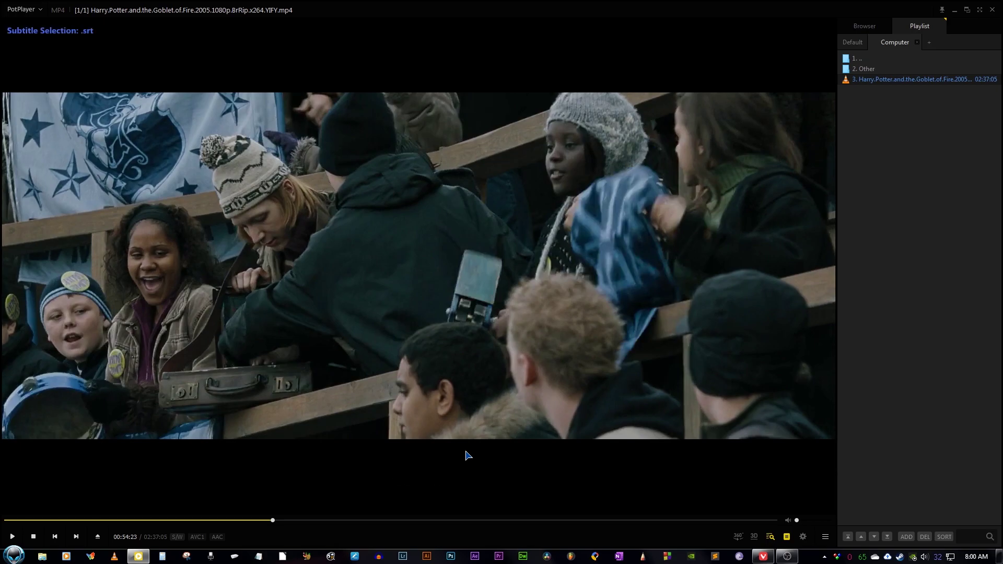
{"action": "key", "text": "alt+l"}
{"action": "key", "text": "alt+l"}
{"action": "key", "text": "alt+l"}
{"action": "key", "text": "alt+l"}
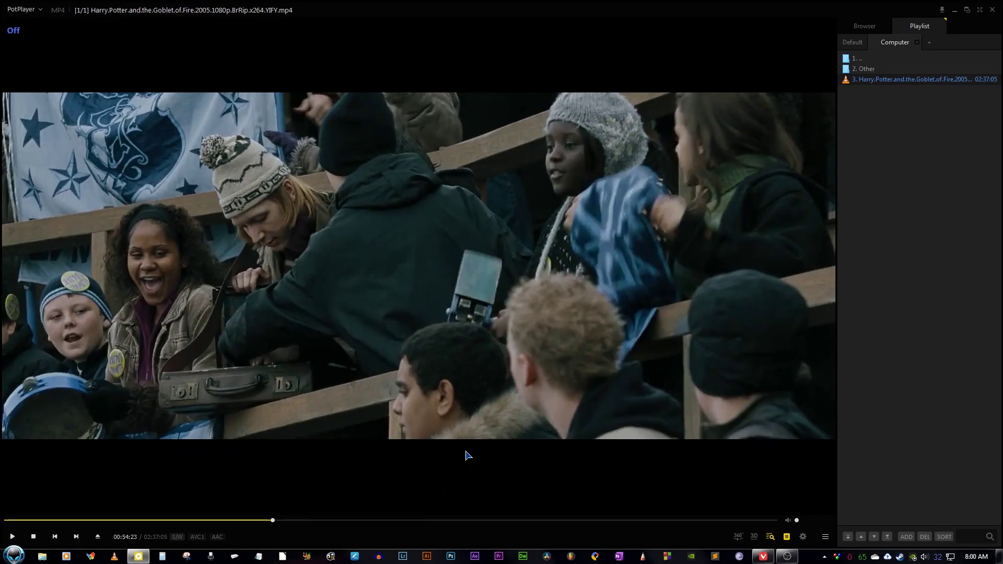
{"action": "right_click", "coordinate": [466, 454]}
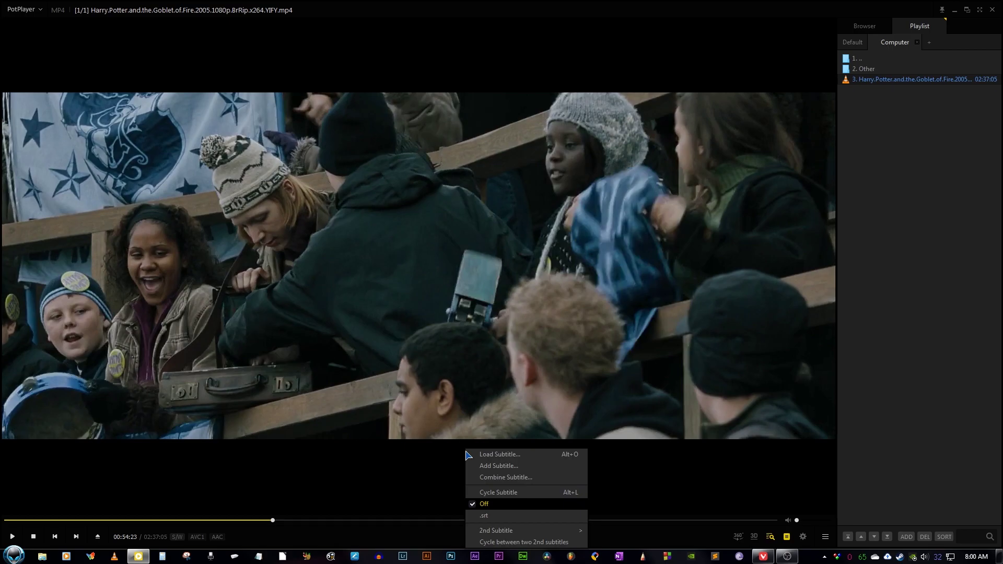
{"action": "left_click", "coordinate": [524, 396]}
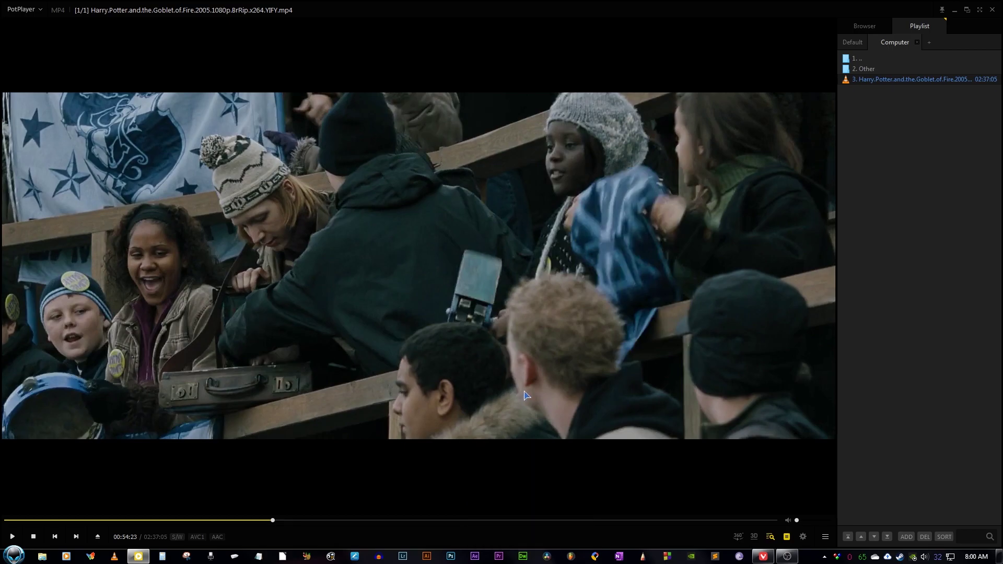
Open the subtitle font settings and choose Aharoni at size 11
{"action": "right_click", "coordinate": [506, 306]}
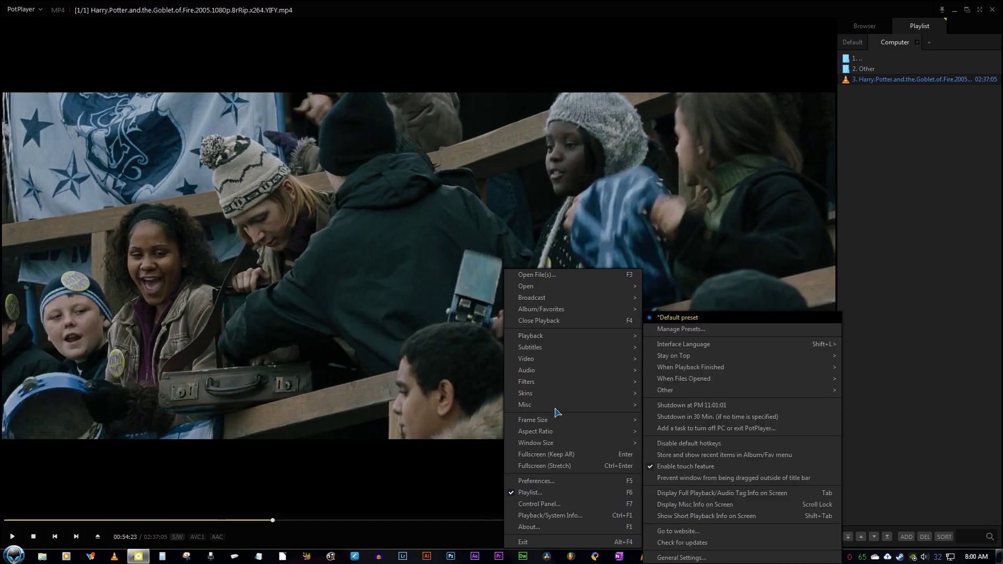
{"action": "right_click", "coordinate": [436, 216]}
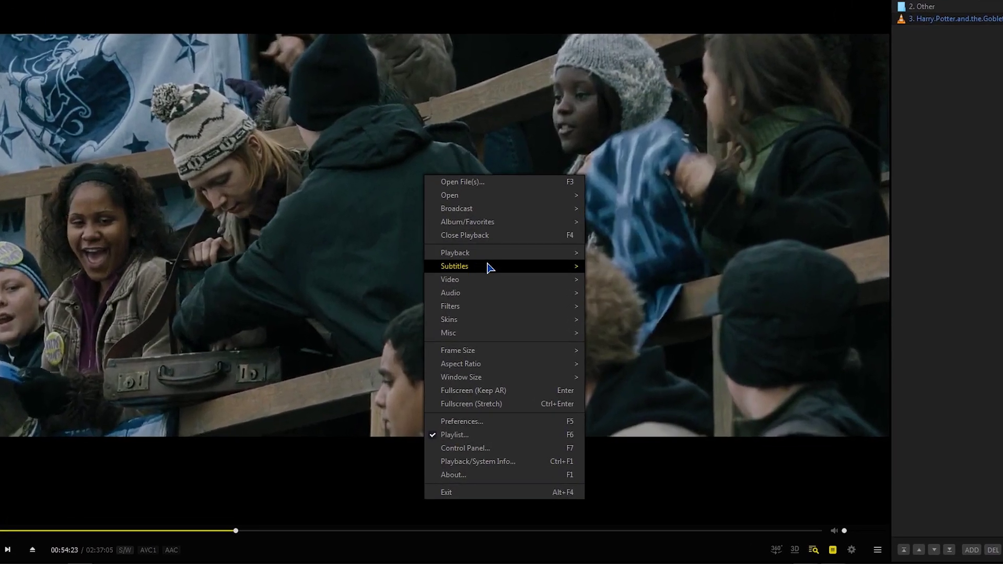
{"action": "mouse_move", "coordinate": [503, 293]}
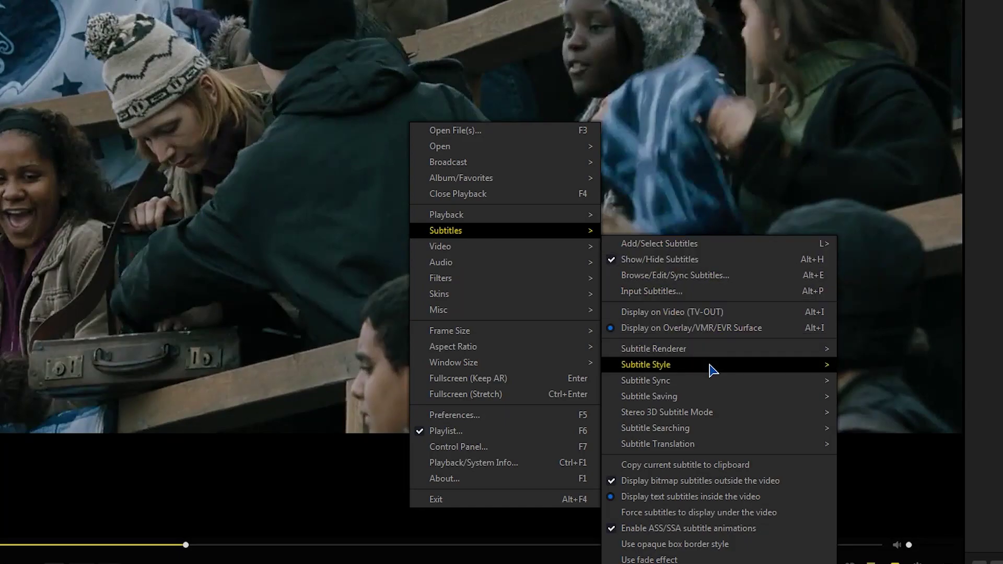
{"action": "mouse_move", "coordinate": [708, 371]}
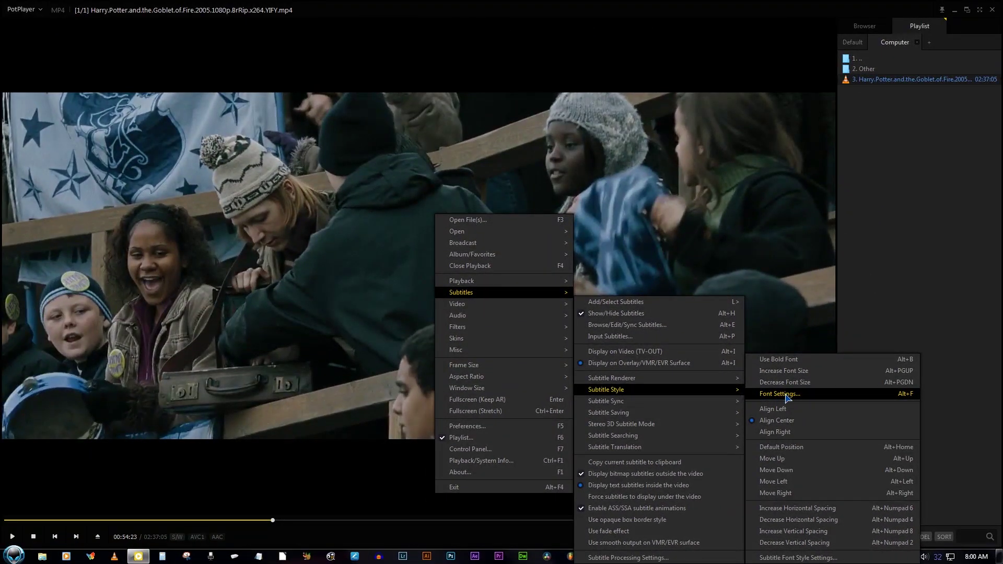
{"action": "left_click", "coordinate": [824, 406]}
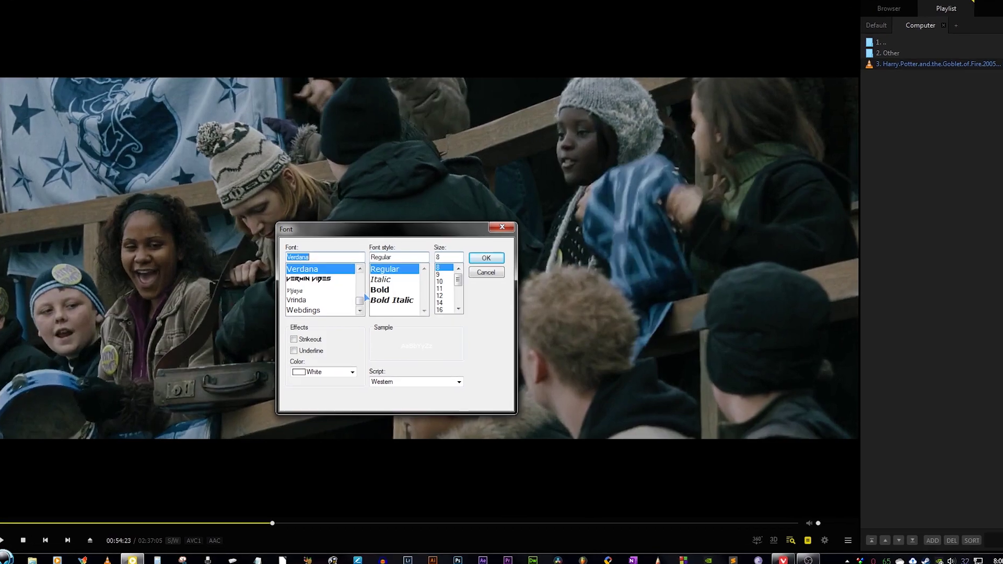
{"action": "left_click_drag", "start_coordinate": [365, 295], "coordinate": [363, 284]}
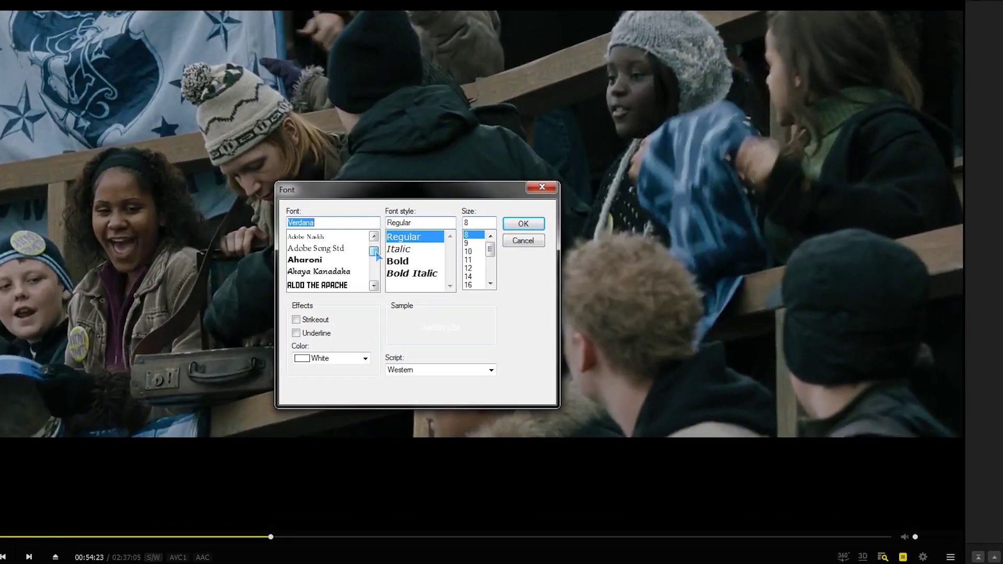
{"action": "left_click", "coordinate": [314, 260]}
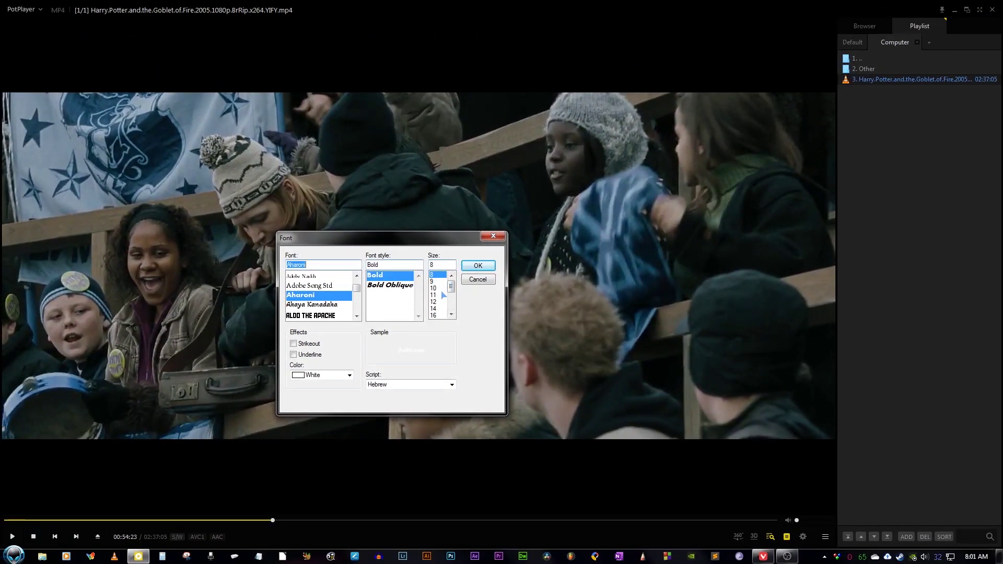
{"action": "left_click", "coordinate": [434, 295]}
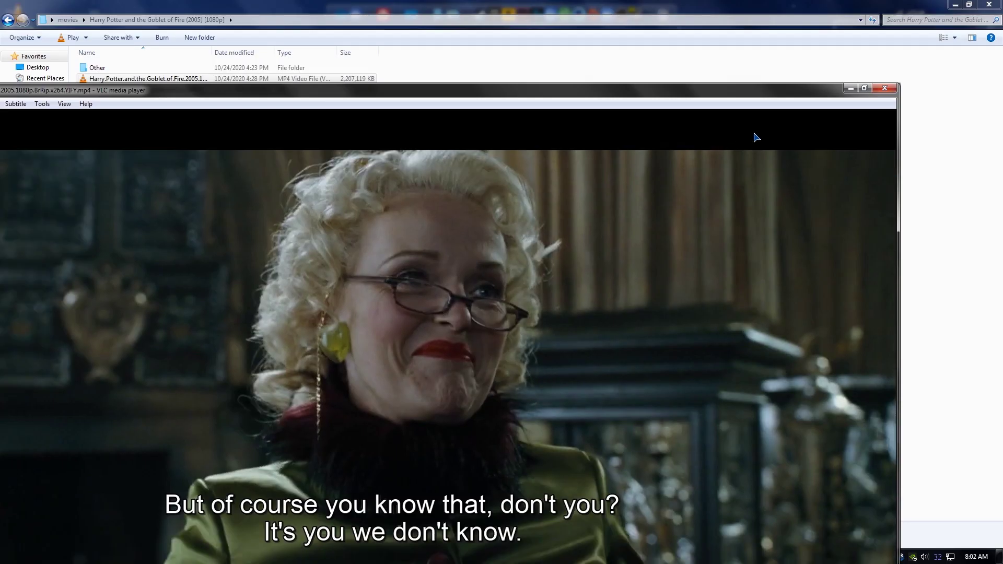
Maximize the VLC window to compare playback, then return to PotPlayer
{"action": "double_click", "coordinate": [790, 92]}
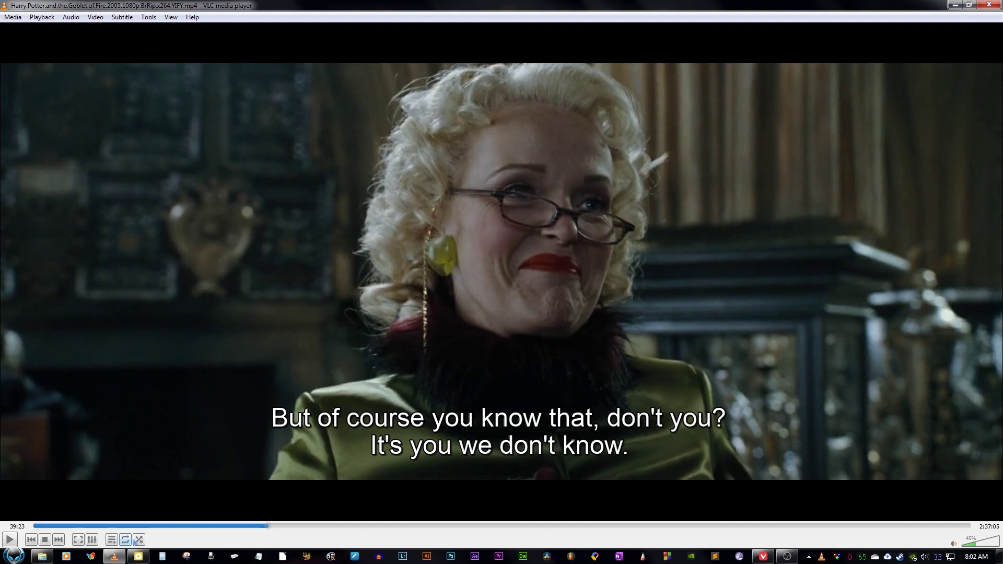
{"action": "left_click", "coordinate": [139, 556]}
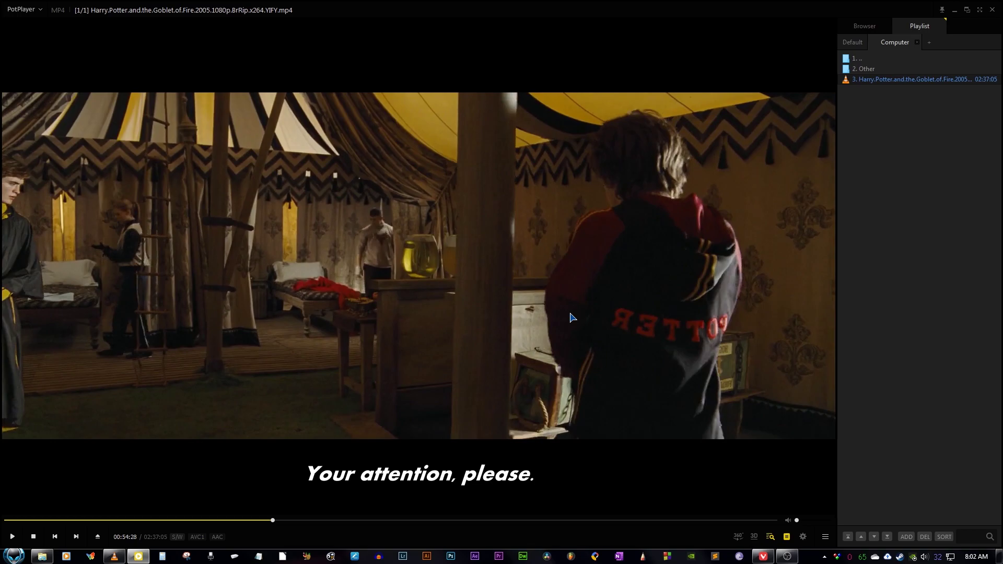
Open Preferences with F5 on the General page and check the interface language choices
{"action": "key", "text": "F5"}
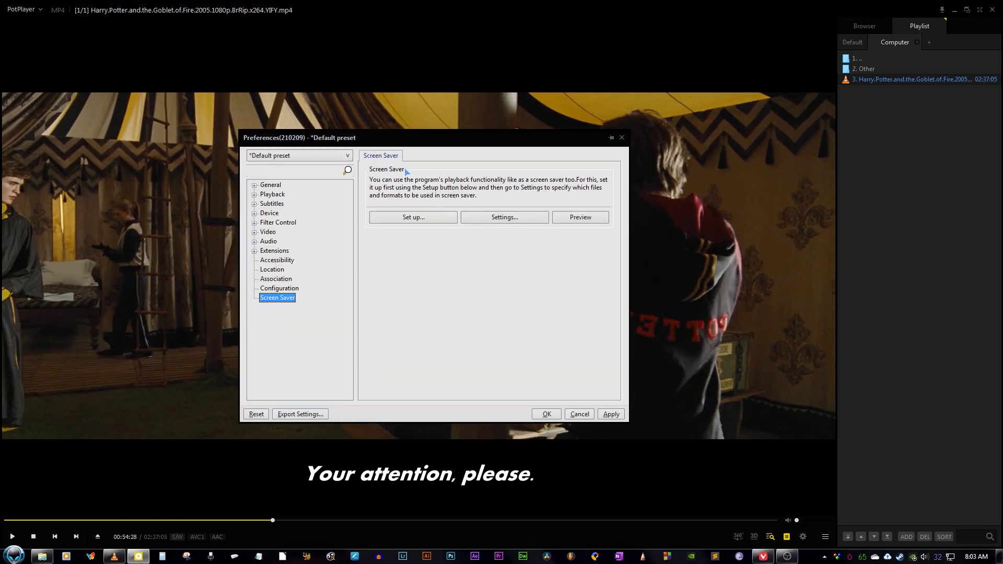
{"action": "double_click", "coordinate": [271, 186]}
{"action": "double_click", "coordinate": [267, 185]}
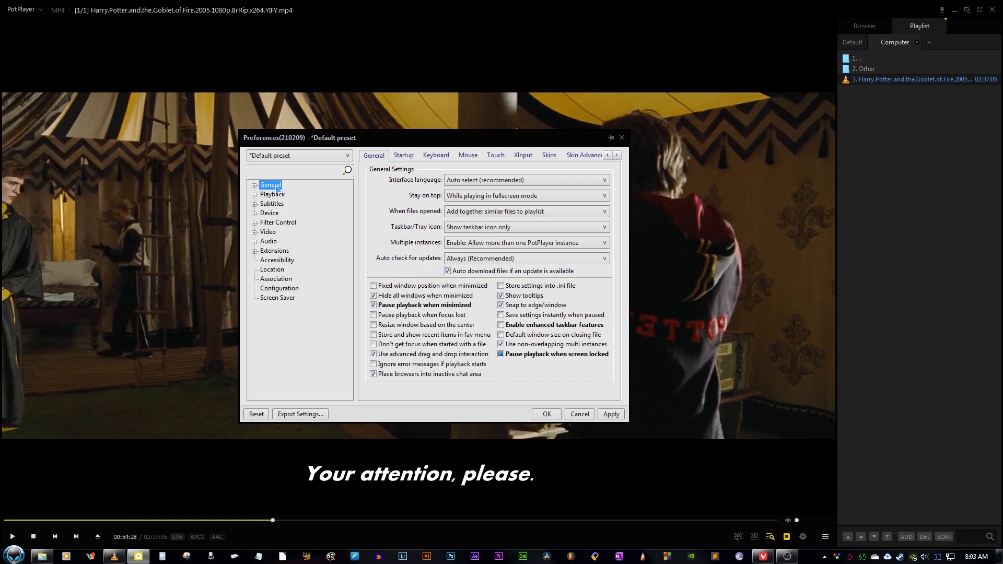
{"action": "left_click", "coordinate": [404, 155]}
{"action": "left_click", "coordinate": [374, 155]}
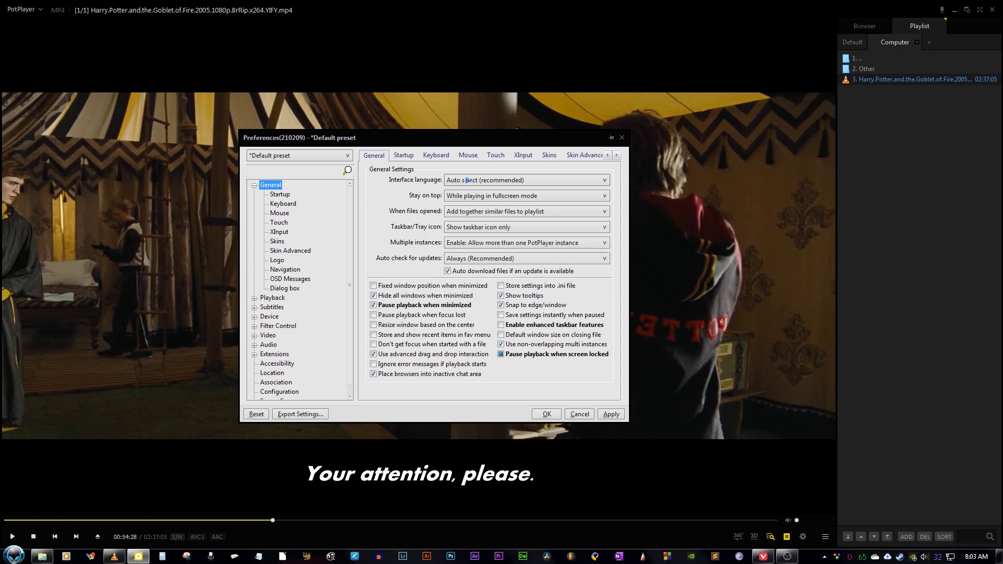
{"action": "left_click", "coordinate": [510, 180]}
{"action": "left_click", "coordinate": [424, 160]}
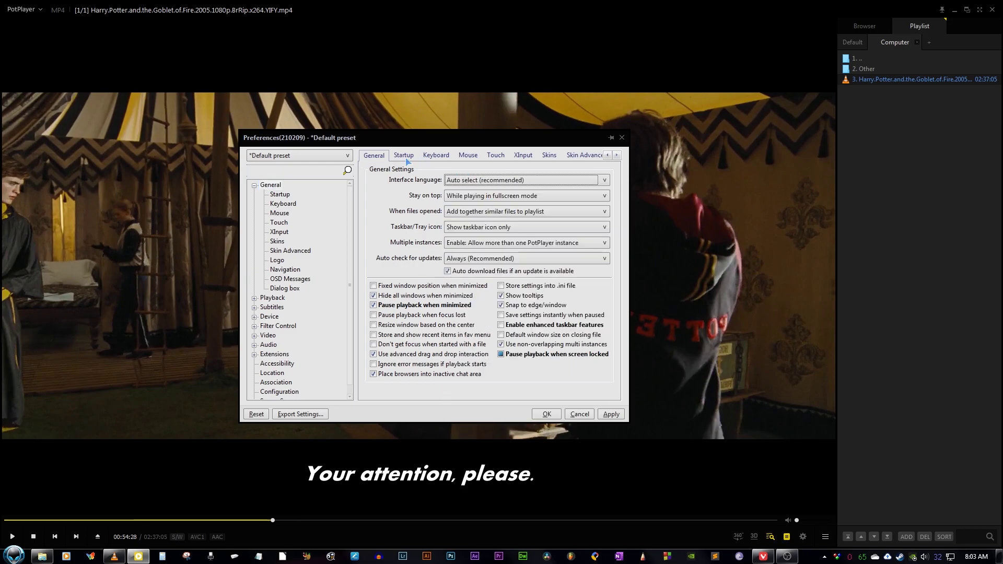
Browse the Startup, Keyboard, Mouse, Touch and XInput settings tabs
{"action": "left_click", "coordinate": [407, 159]}
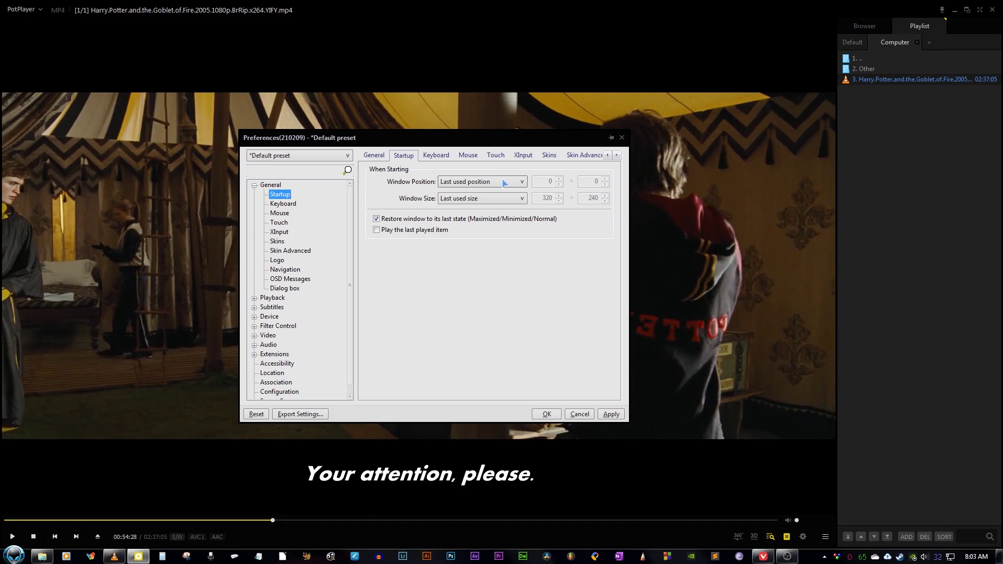
{"action": "left_click", "coordinate": [436, 155]}
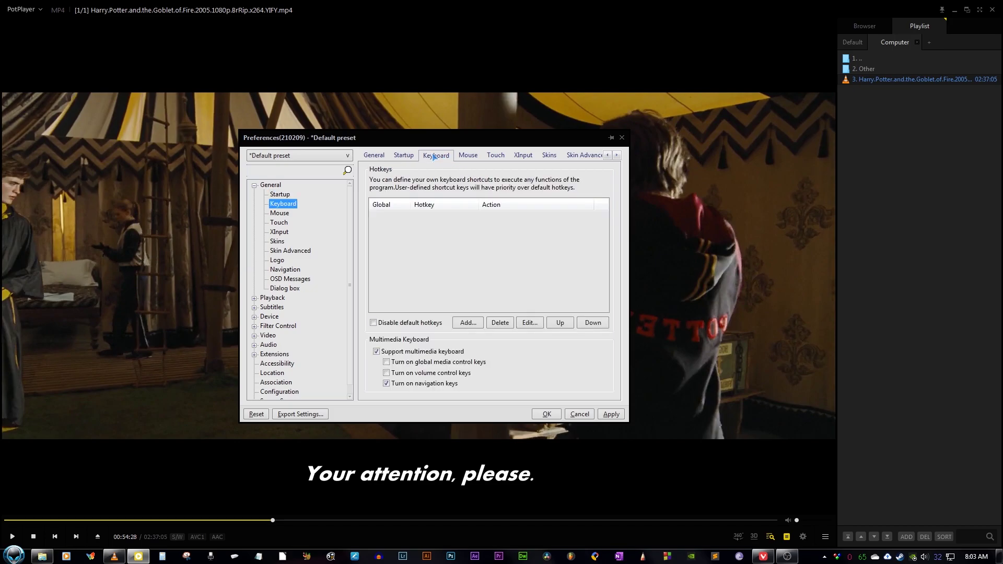
{"action": "left_click", "coordinate": [478, 155]}
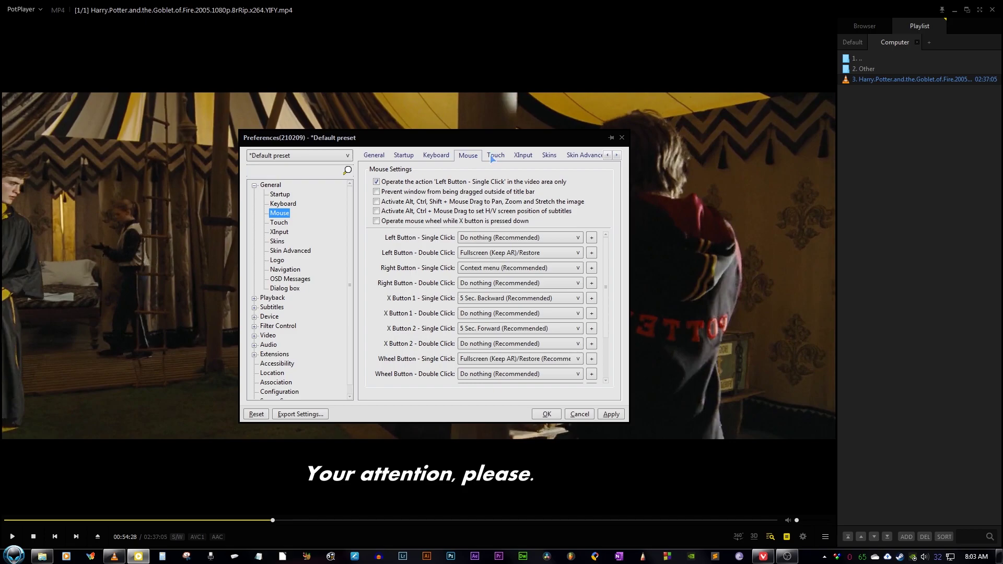
{"action": "left_click", "coordinate": [492, 156]}
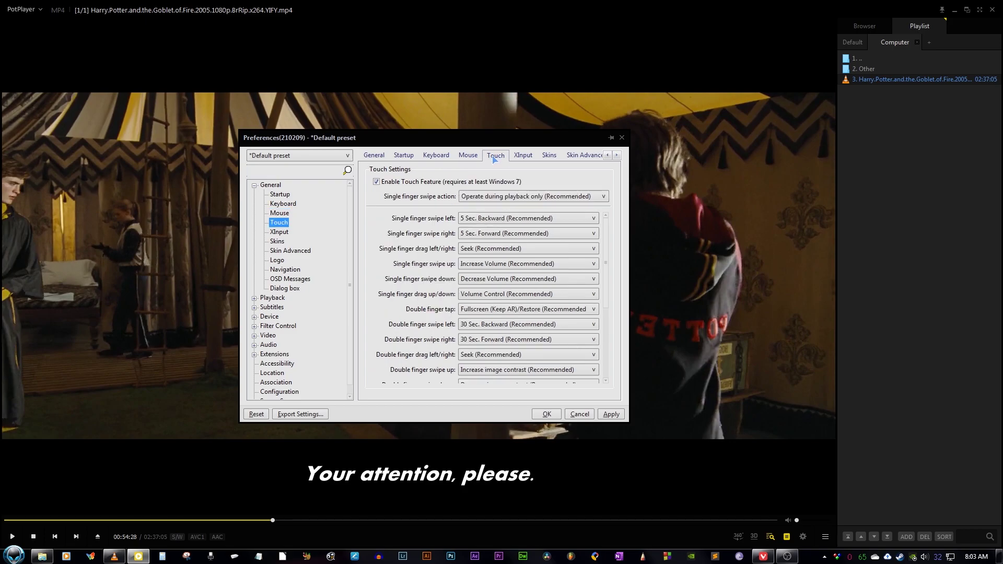
{"action": "left_click", "coordinate": [519, 159]}
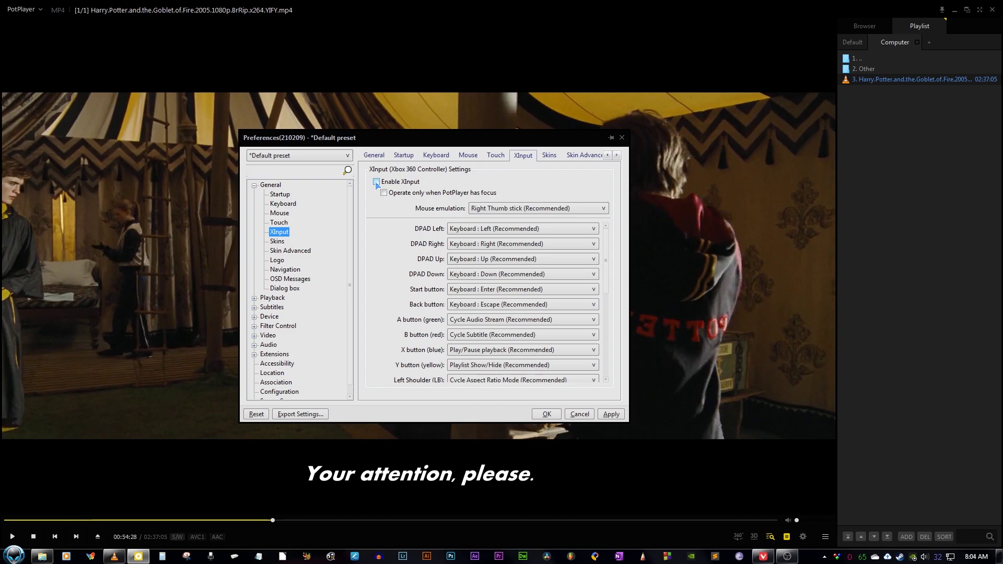
Look through the Logo and Skins pages, then collapse the General group
{"action": "left_click", "coordinate": [500, 158]}
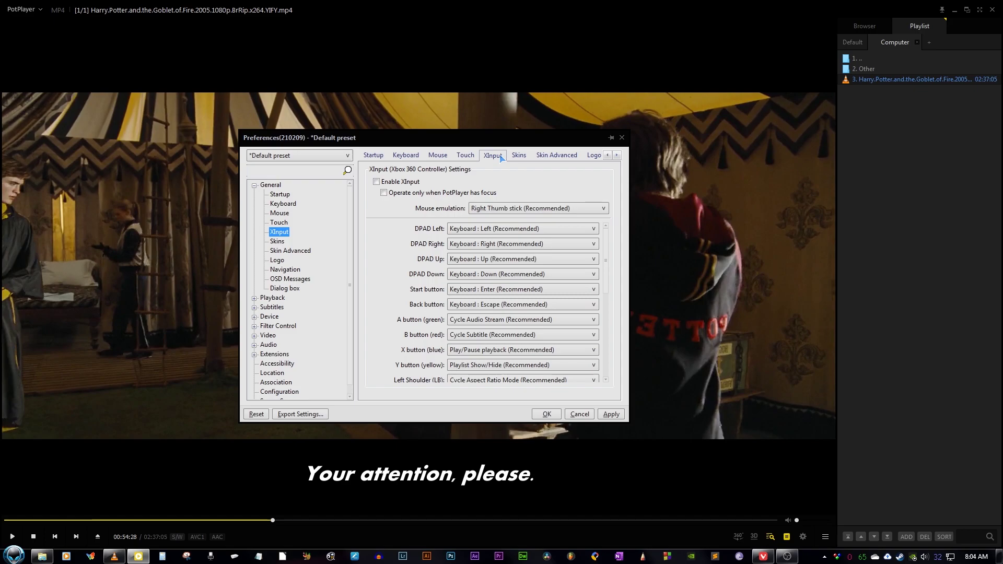
{"action": "left_click", "coordinate": [277, 259]}
{"action": "left_click", "coordinate": [279, 231]}
{"action": "left_click", "coordinate": [278, 222]}
{"action": "left_click", "coordinate": [277, 241]}
{"action": "left_click", "coordinate": [254, 184]}
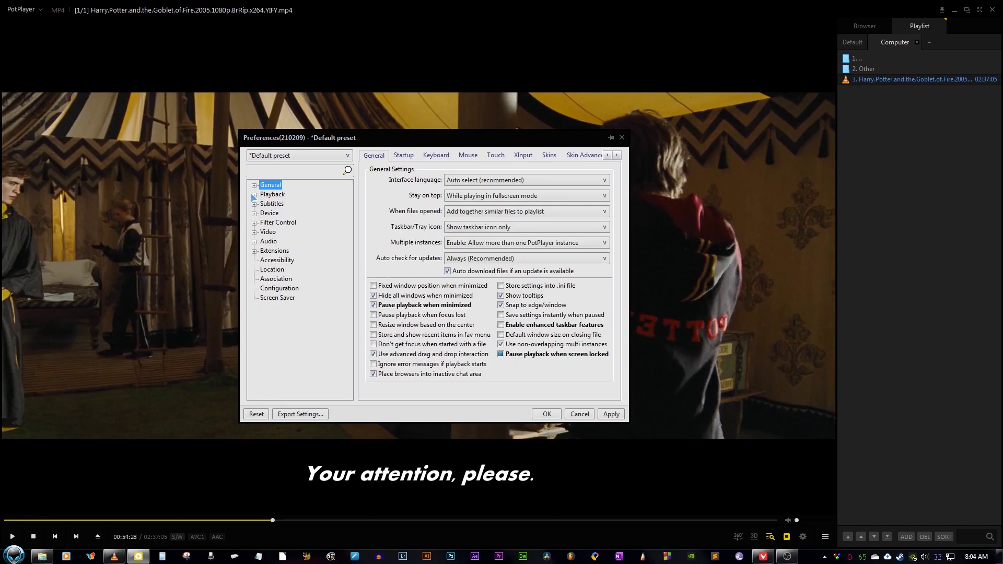
Enable Crystallization on the Audio Crystality/Noise Reduction page and resume playback to hear it
{"action": "left_click", "coordinate": [254, 194]}
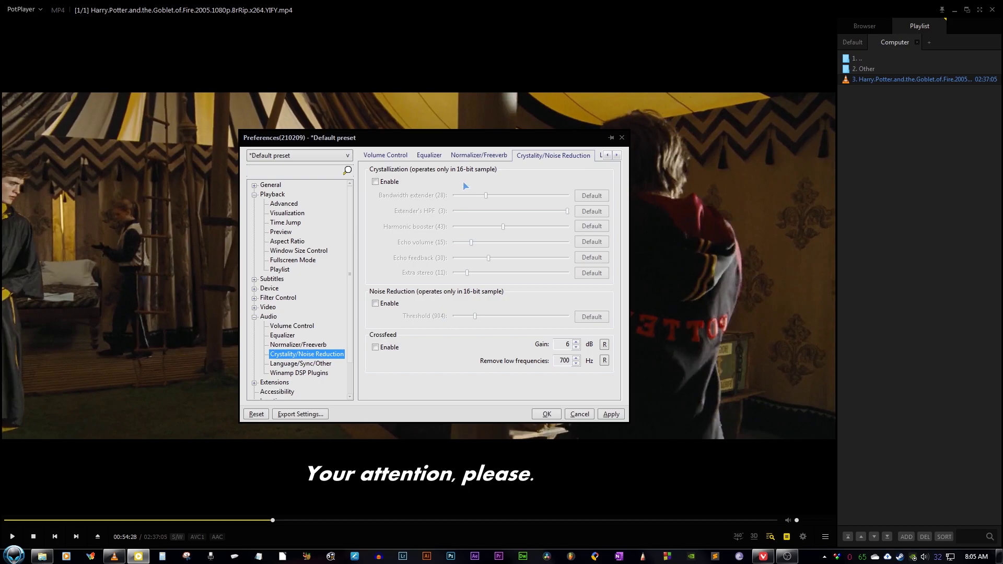
{"action": "left_click_drag", "start_coordinate": [488, 140], "coordinate": [458, 142]}
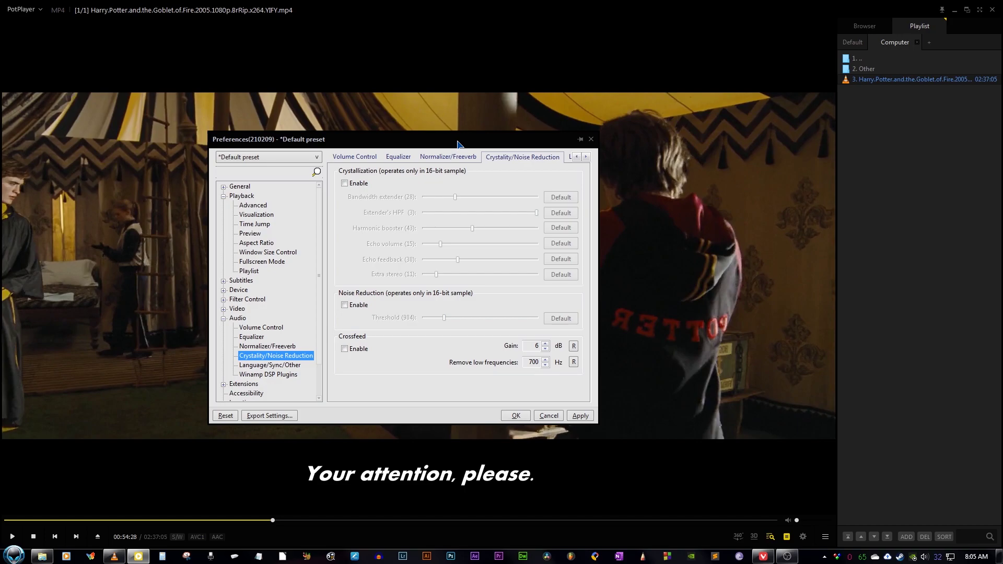
{"action": "left_click", "coordinate": [348, 186]}
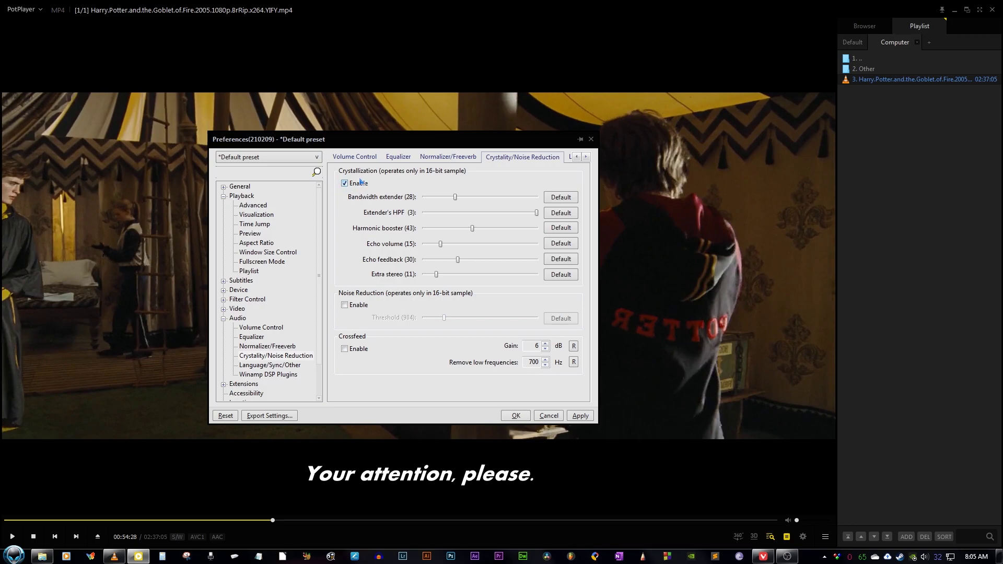
{"action": "key", "text": "Return"}
{"action": "left_click", "coordinate": [661, 389]}
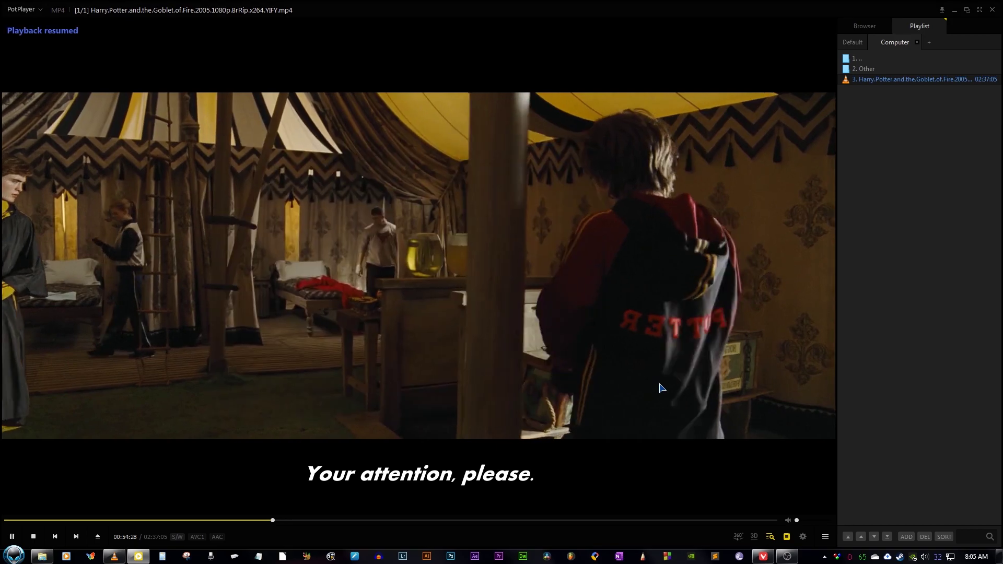
{"action": "scroll", "coordinate": [661, 388], "scroll_direction": "up", "scroll_amount": 4}
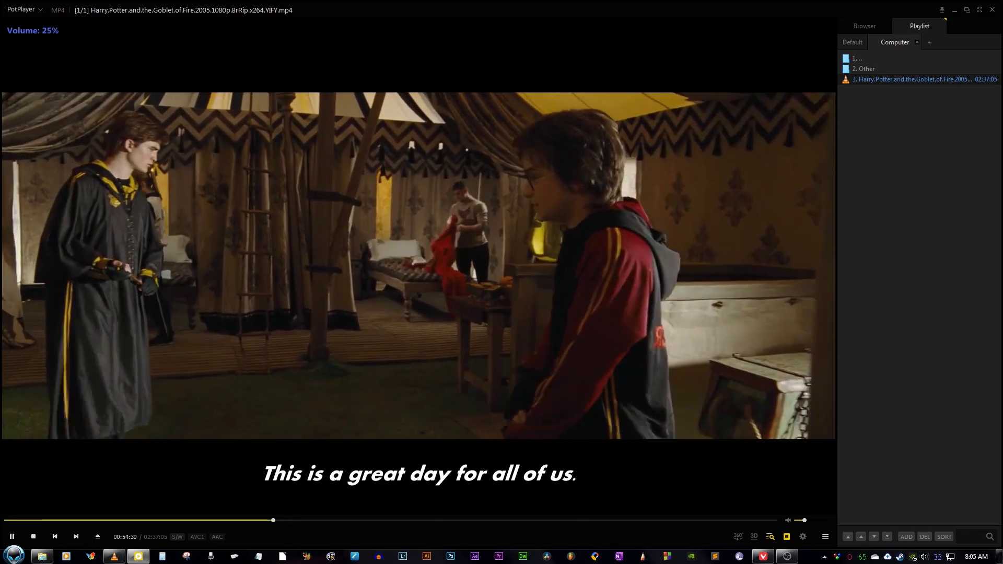
{"action": "scroll", "coordinate": [636, 540], "scroll_direction": "down", "scroll_amount": 2}
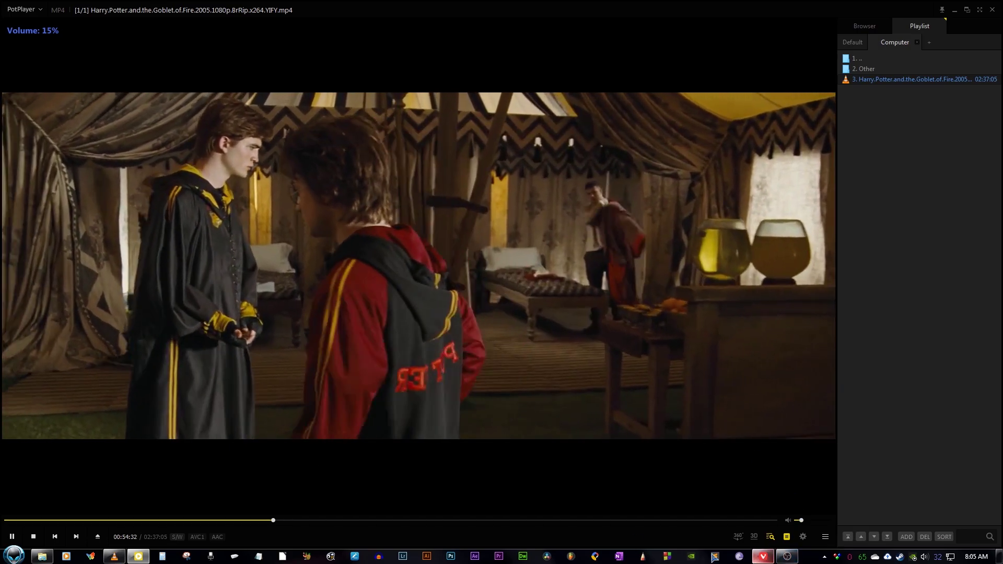
Compare the sound against VLC, then pause and toggle Crystallization off and back on in Preferences
{"action": "left_click", "coordinate": [116, 556]}
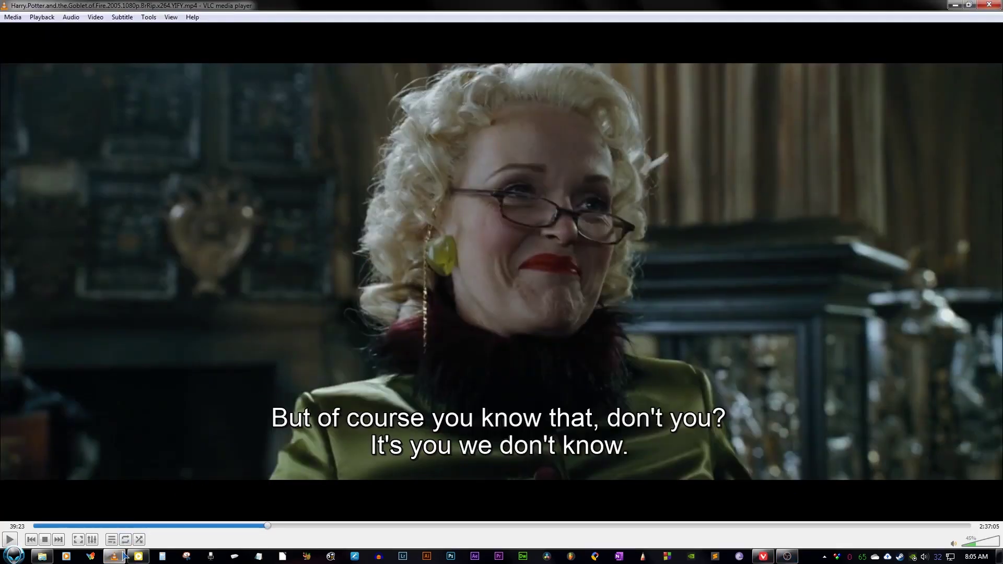
{"action": "left_click", "coordinate": [139, 556]}
{"action": "key", "text": "F5"}
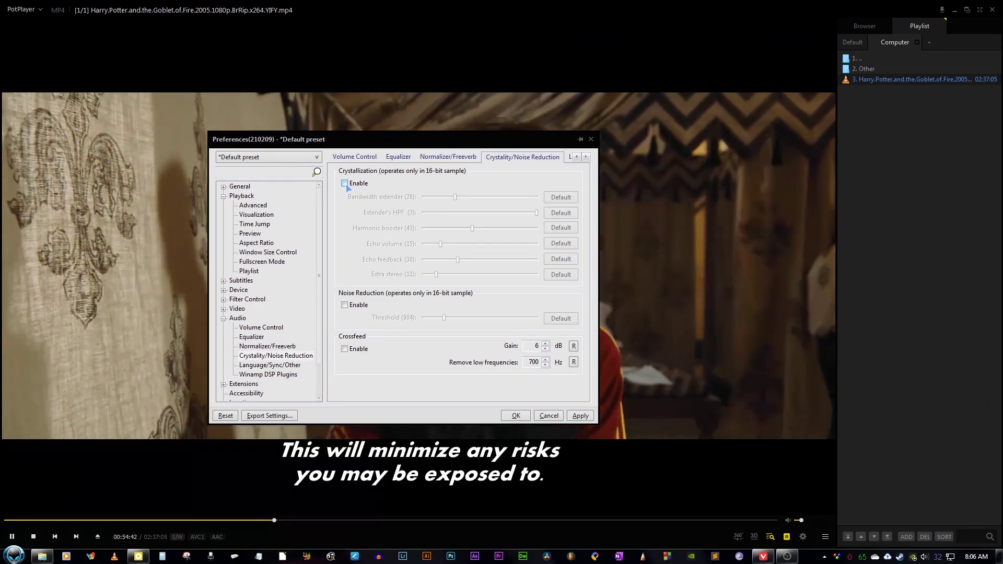
{"action": "key", "text": "Escape"}
{"action": "key", "text": "space"}
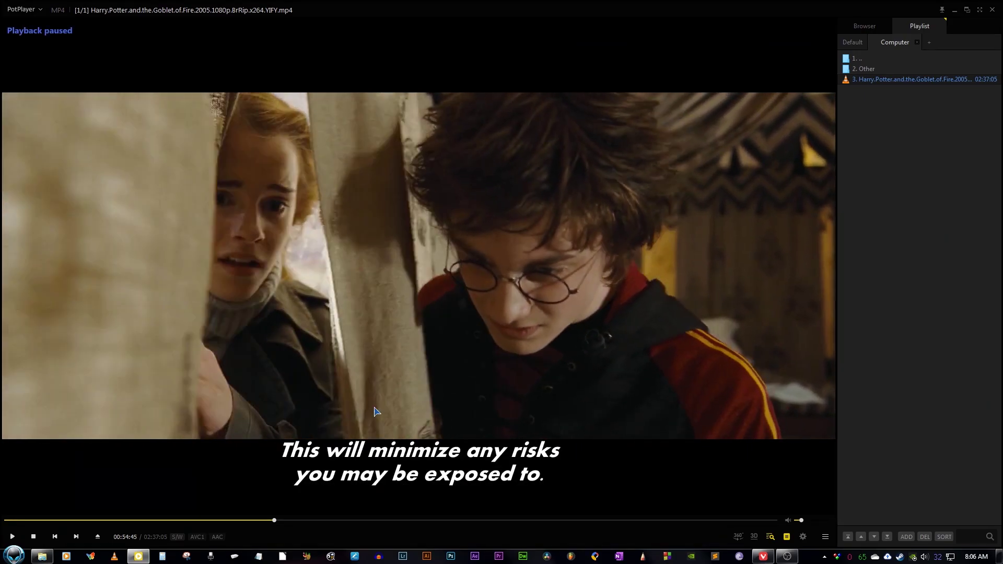
{"action": "left_click", "coordinate": [148, 554]}
{"action": "left_click", "coordinate": [148, 555]}
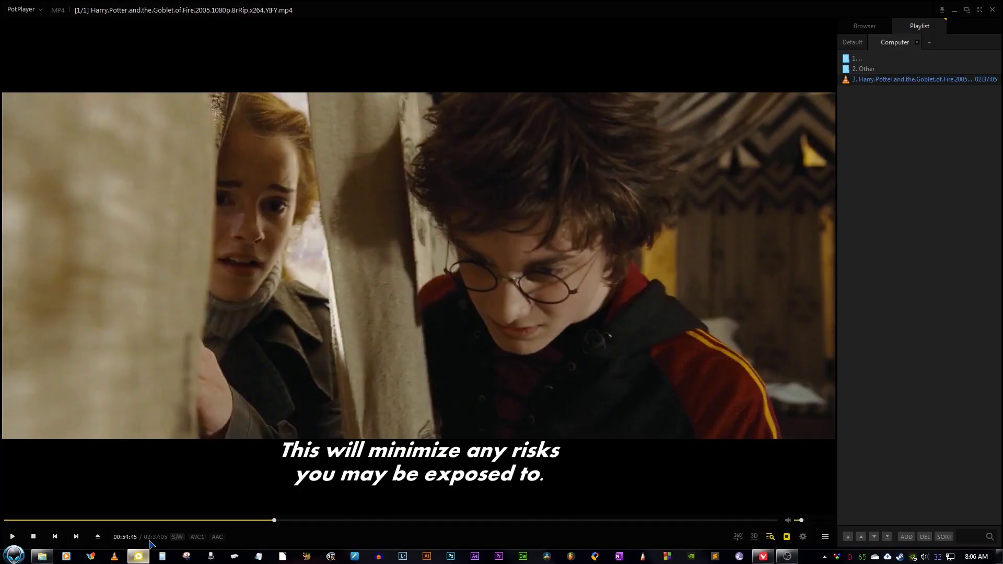
{"action": "key", "text": "alt+Tab"}
{"action": "key", "text": "alt+Tab"}
{"action": "key", "text": "alt+Tab"}
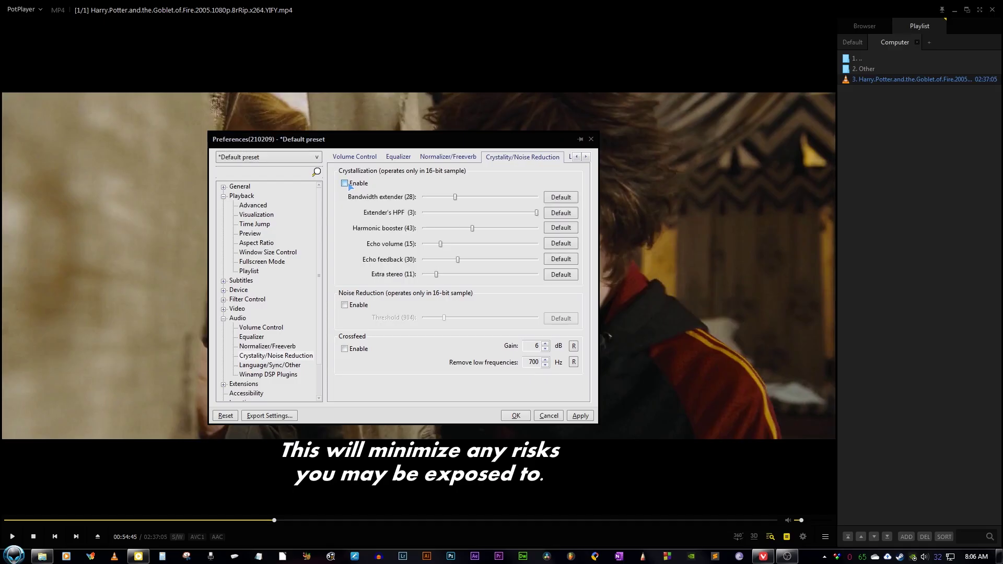
{"action": "left_click", "coordinate": [344, 184]}
{"action": "left_click", "coordinate": [345, 183]}
Enable Noise Reduction and set its threshold to 1066 instead of 1
{"action": "left_click", "coordinate": [344, 183]}
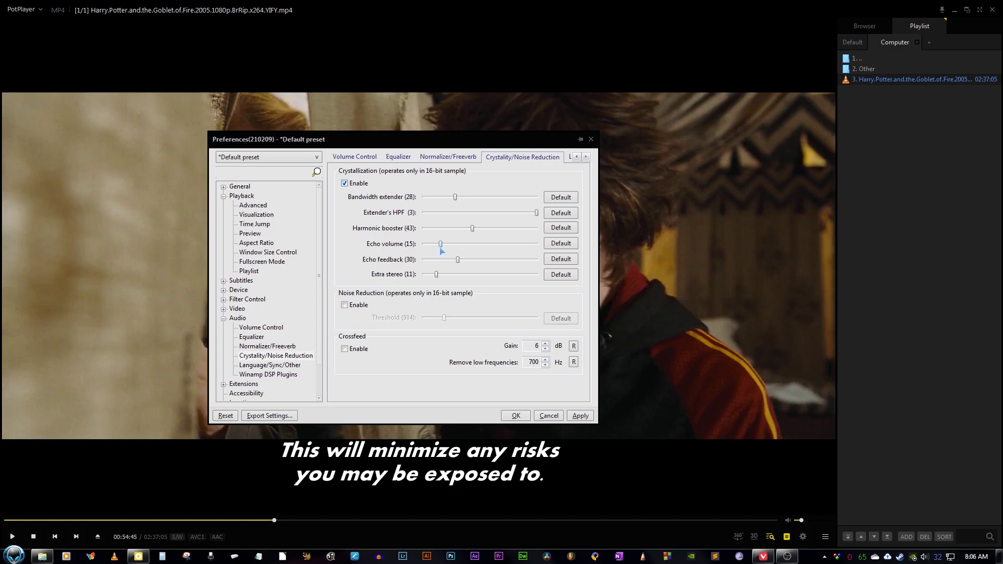
{"action": "left_click", "coordinate": [345, 305]}
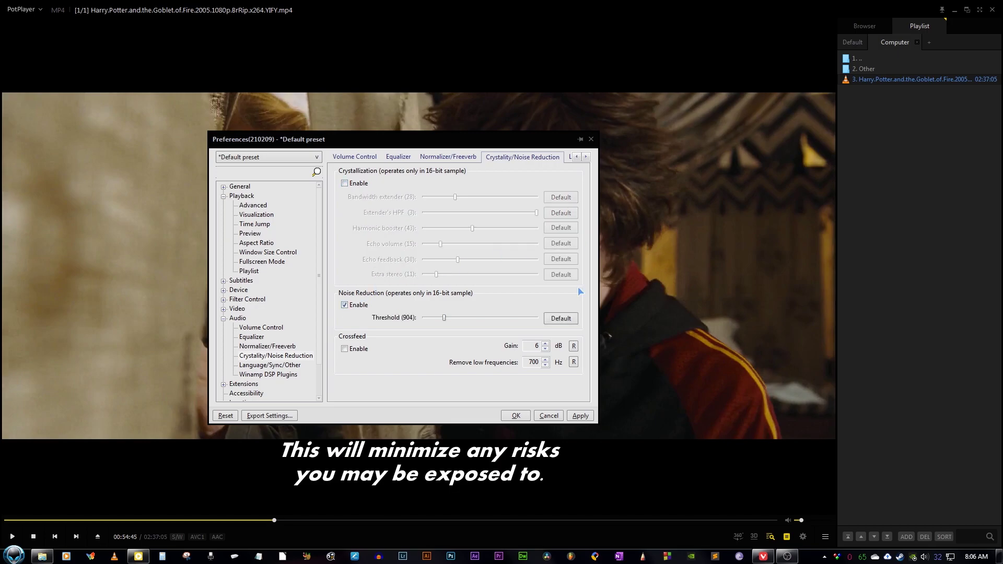
{"action": "mouse_move", "coordinate": [443, 319]}
{"action": "left_mouse_down"}
{"action": "mouse_move", "coordinate": [424, 318]}
{"action": "mouse_move", "coordinate": [519, 320]}
{"action": "mouse_move", "coordinate": [434, 318]}
{"action": "left_mouse_up"}
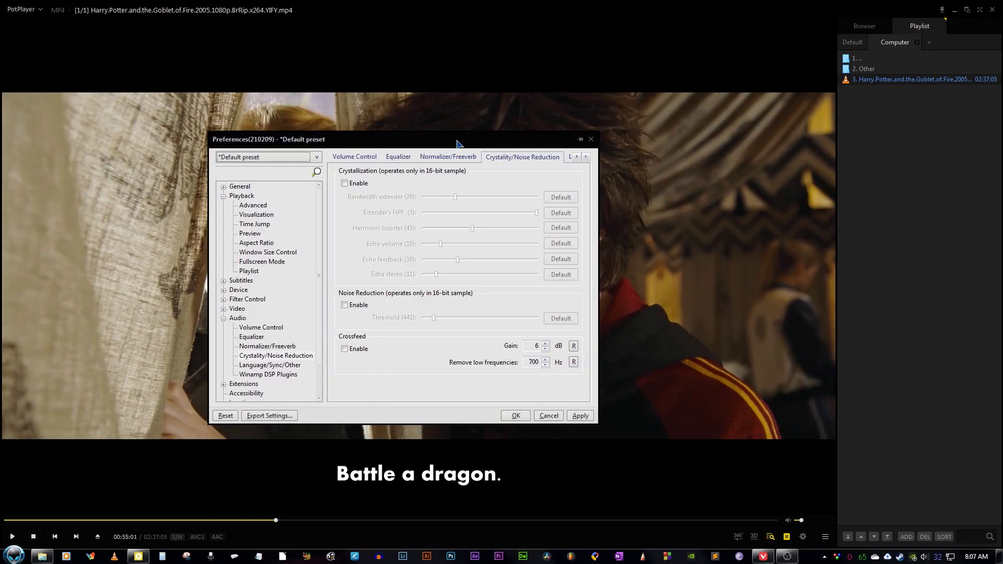
{"action": "left_click_drag", "start_coordinate": [459, 141], "coordinate": [465, 137]}
{"action": "left_click", "coordinate": [350, 179]}
{"action": "left_click", "coordinate": [351, 301]}
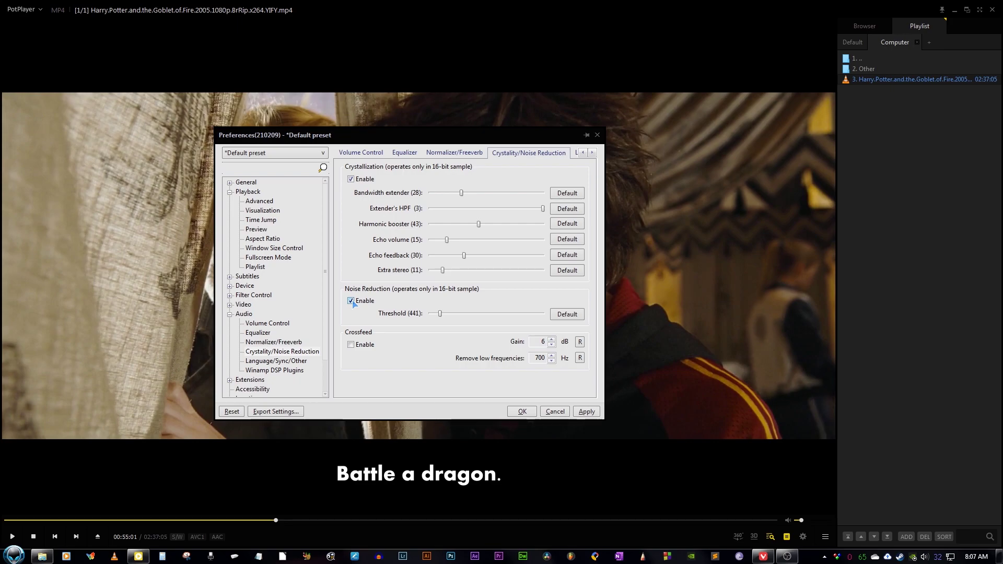
{"action": "left_click_drag", "start_coordinate": [441, 315], "coordinate": [457, 318]}
Untick the Crystallization and Noise Reduction enable boxes and show the main Audio page
{"action": "left_click", "coordinate": [350, 179]}
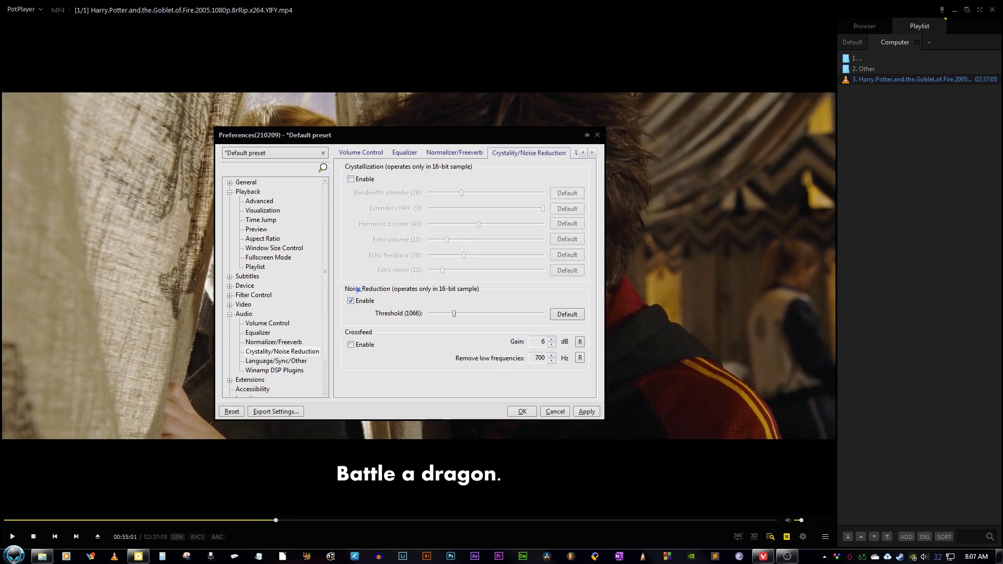
{"action": "left_click", "coordinate": [355, 302]}
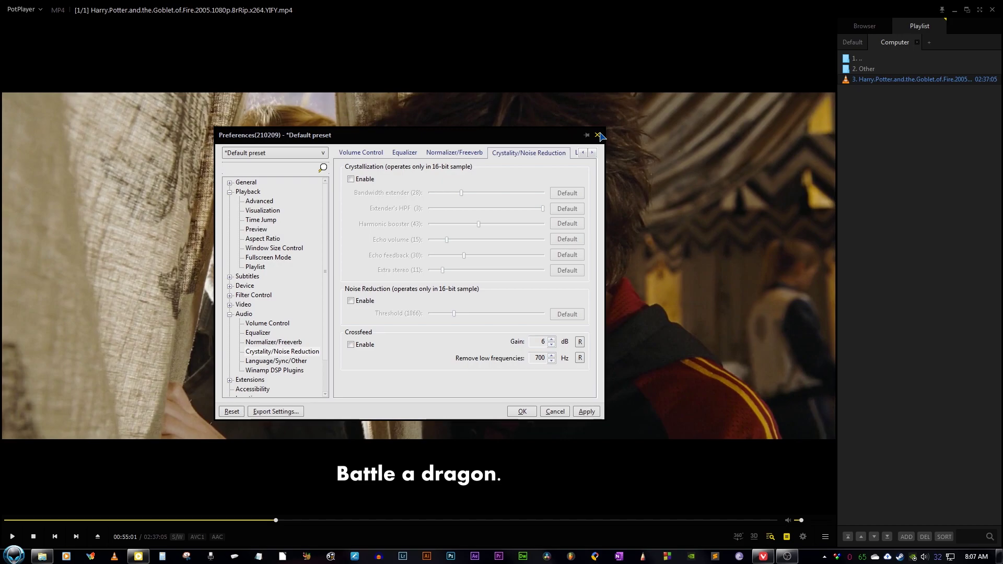
{"action": "left_click", "coordinate": [230, 315]}
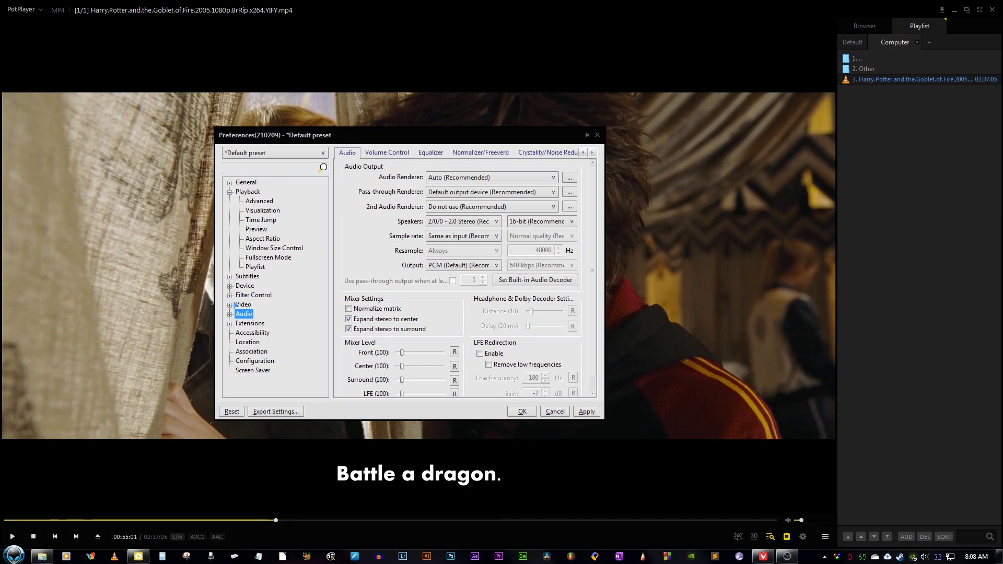
Go to the Filter Control > Video Decoder page in Preferences
{"action": "left_click", "coordinate": [250, 296]}
{"action": "left_click", "coordinate": [250, 305]}
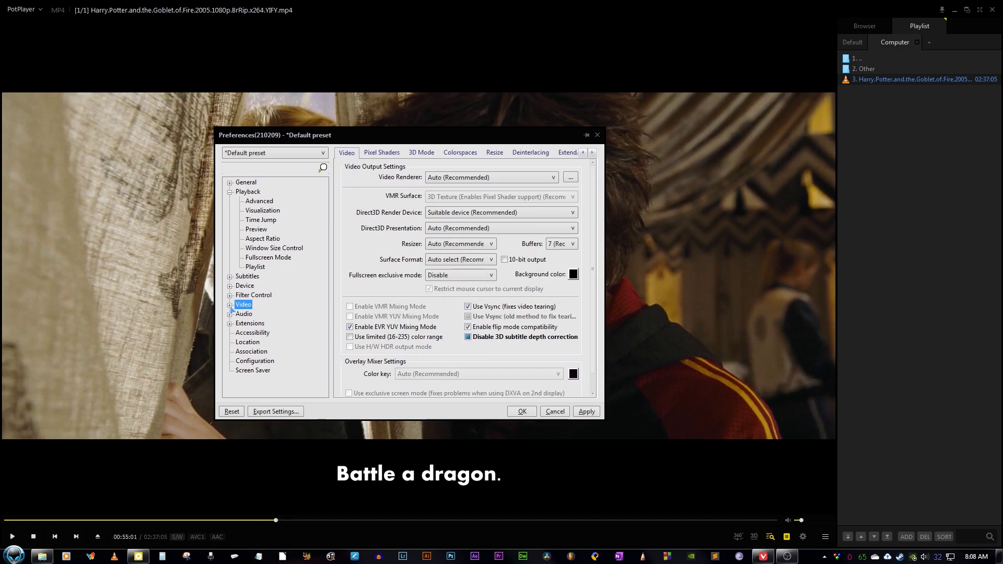
{"action": "left_click", "coordinate": [266, 297]}
{"action": "left_click", "coordinate": [230, 295]}
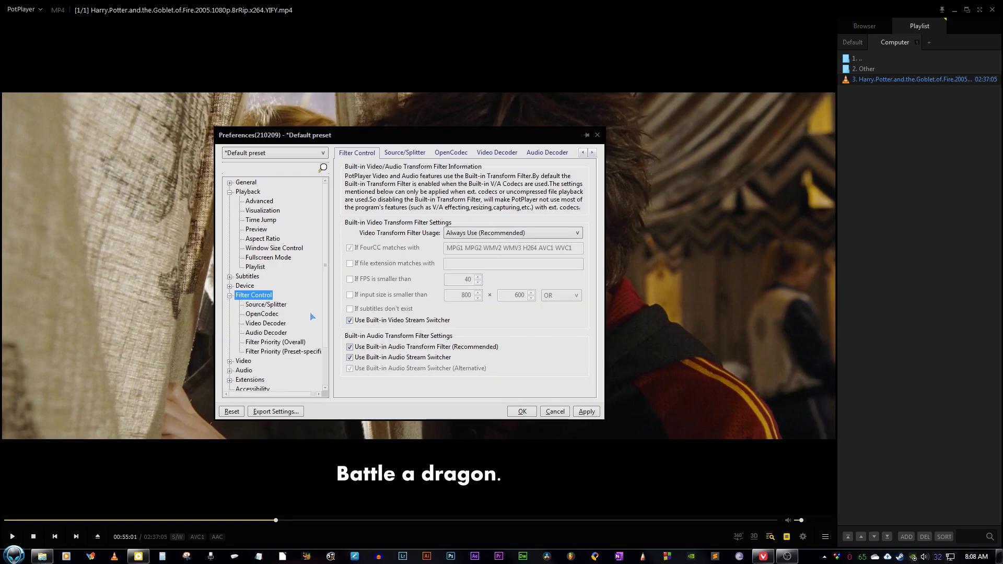
{"action": "left_click", "coordinate": [266, 333]}
{"action": "left_click", "coordinate": [266, 325]}
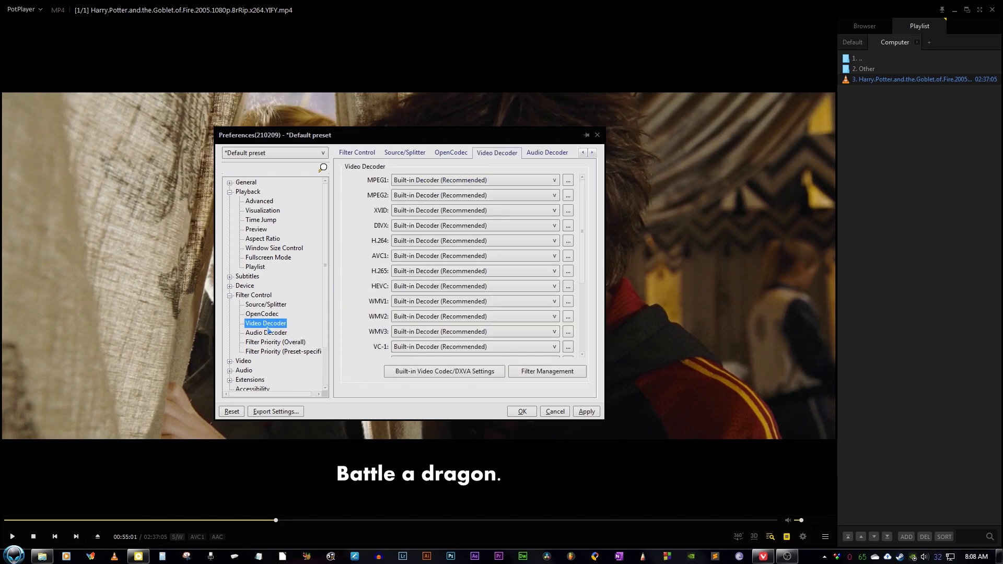
Set the built-in H.265/HEVC decoder to FFmpeg64.dll and confirm both dialogs with OK
{"action": "left_click", "coordinate": [455, 375]}
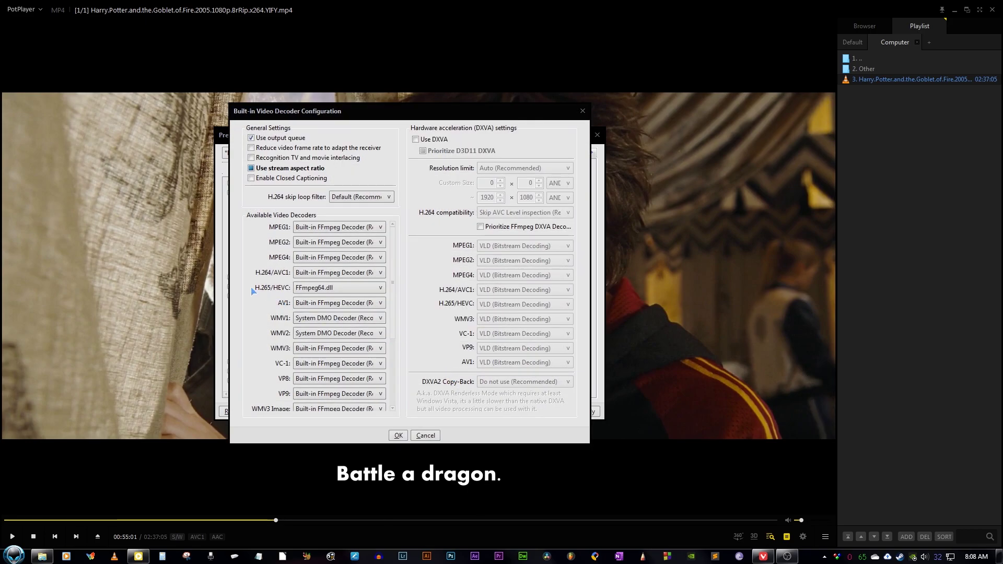
{"action": "left_click", "coordinate": [339, 289]}
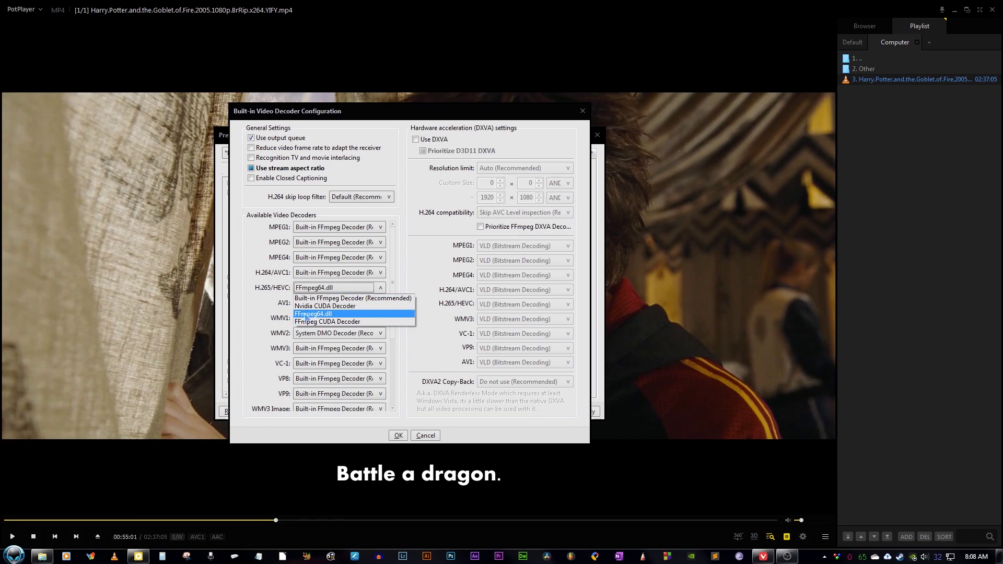
{"action": "left_click", "coordinate": [332, 318]}
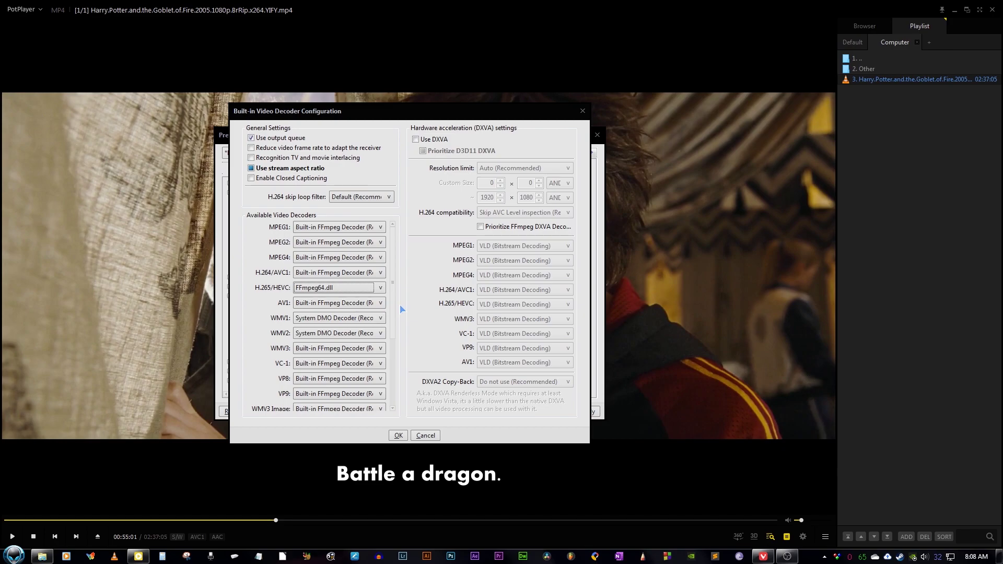
{"action": "left_click", "coordinate": [398, 436]}
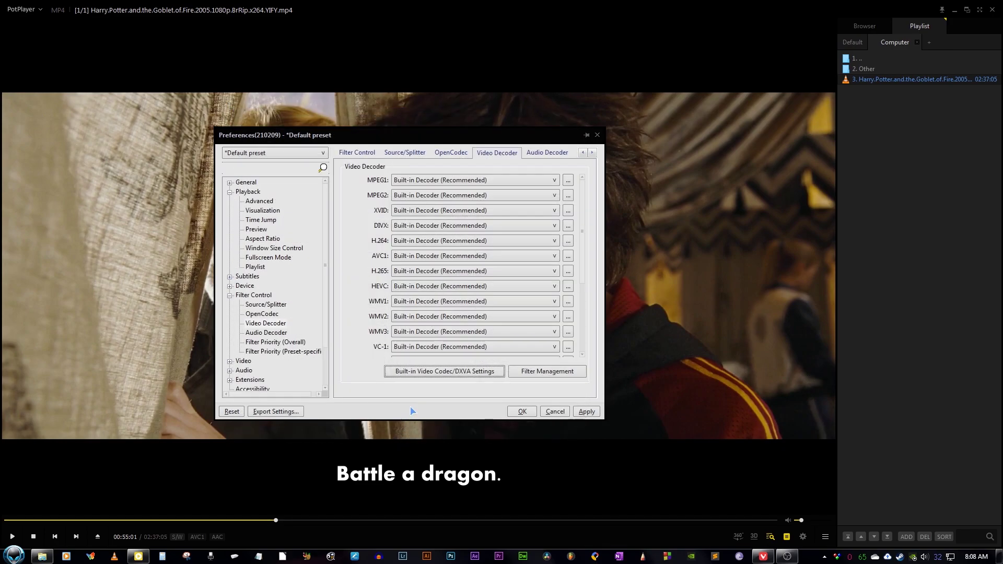
{"action": "left_click", "coordinate": [524, 413]}
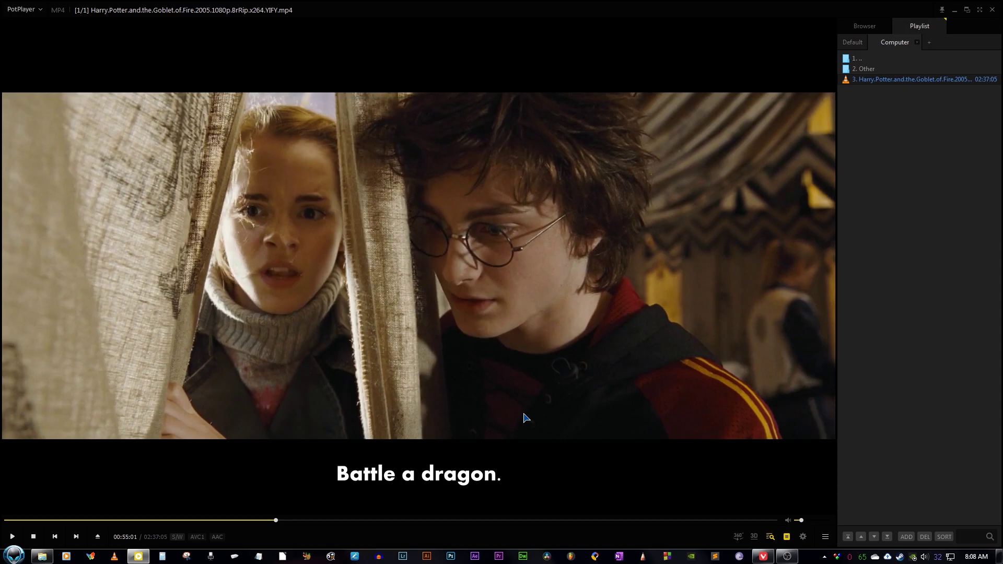
Set up PotScreenSaver64 as the Windows screen saver with a 15-minute wait from the Screen Saver page
{"action": "key", "text": "F5"}
{"action": "left_click", "coordinate": [253, 352]}
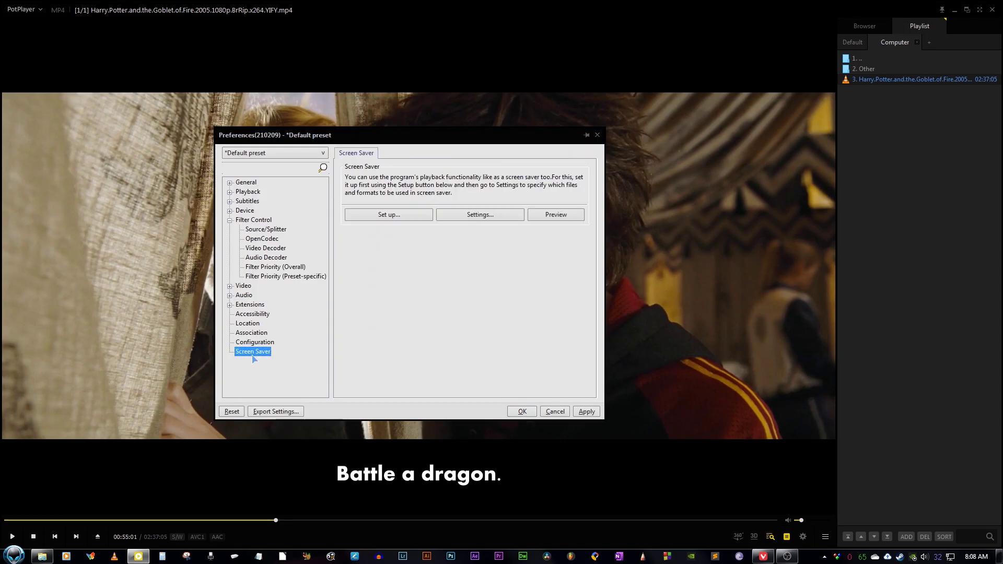
{"action": "left_click_drag", "start_coordinate": [427, 140], "coordinate": [406, 179]}
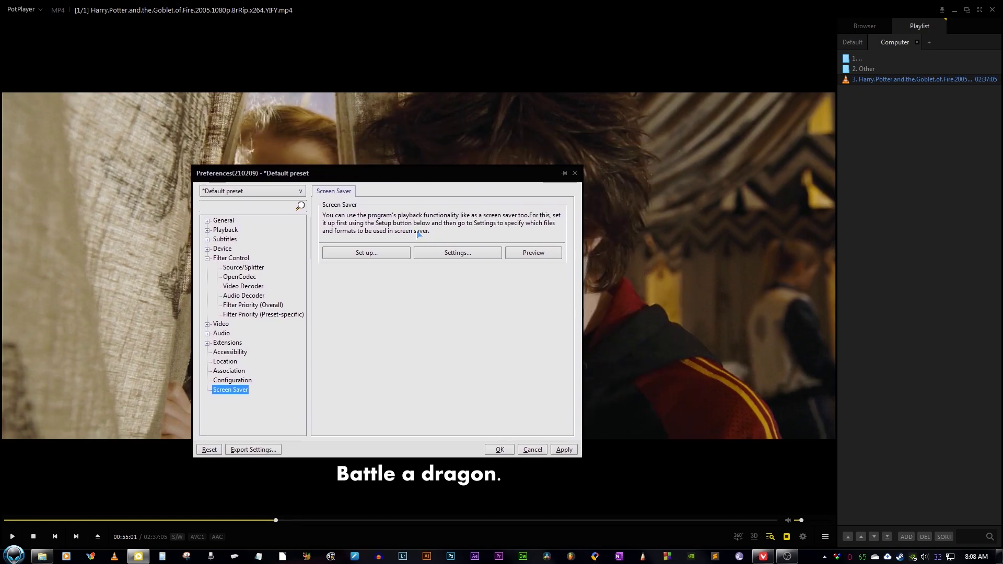
{"action": "left_click", "coordinate": [369, 254]}
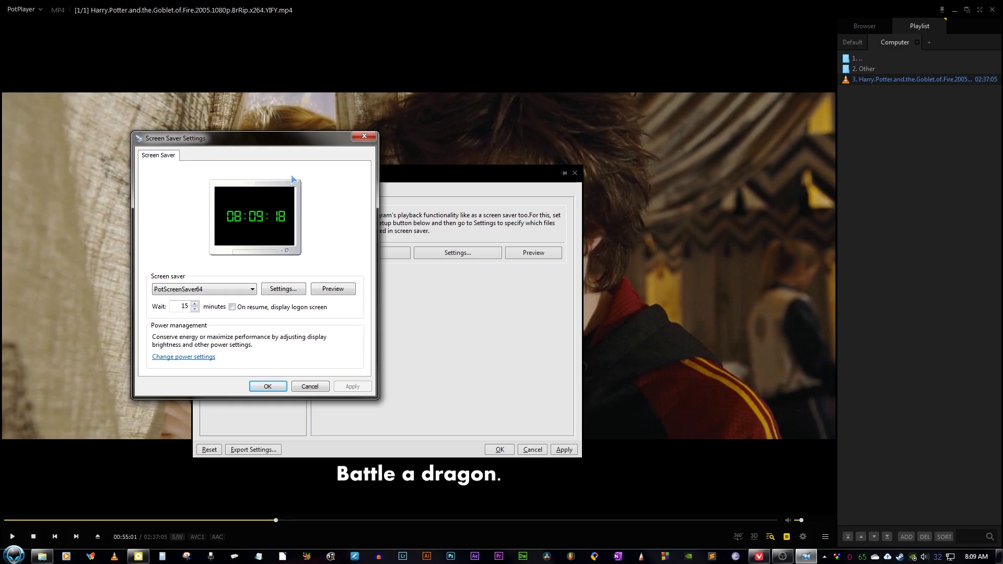
{"action": "left_click", "coordinate": [364, 137]}
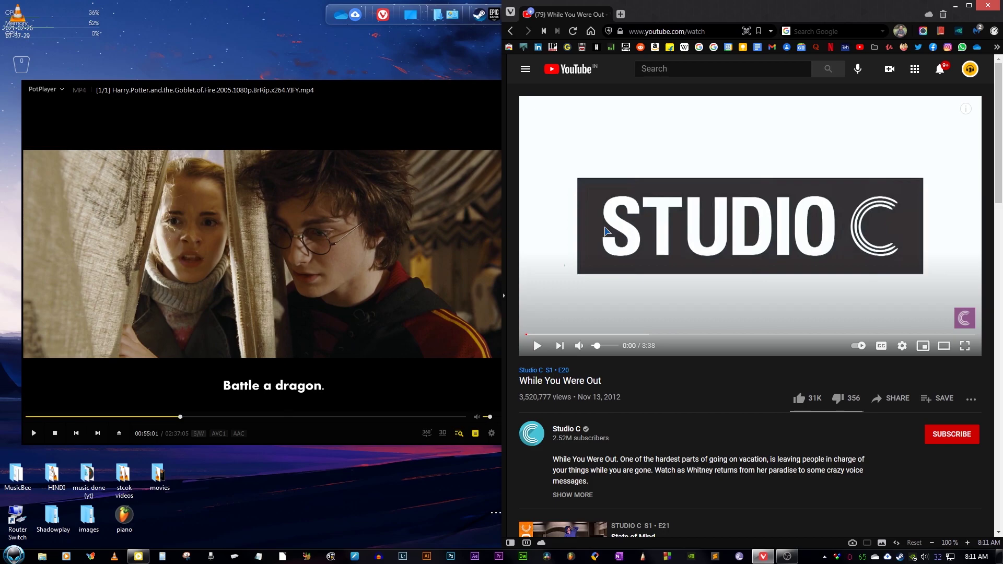
Go to the Background Check video and drag its URL from the address bar onto PotPlayer
{"action": "key", "text": "alt+Left"}
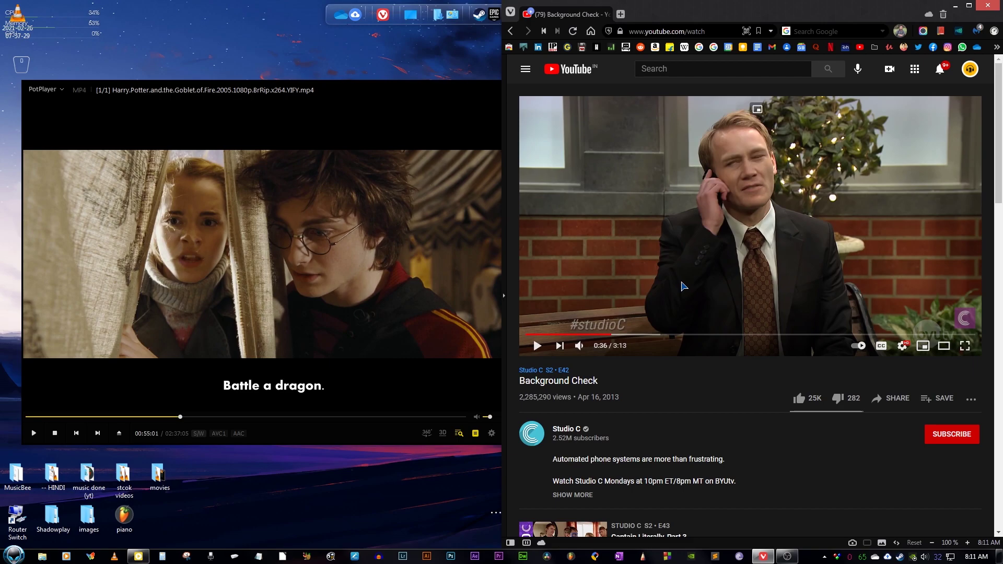
{"action": "left_click", "coordinate": [677, 31]}
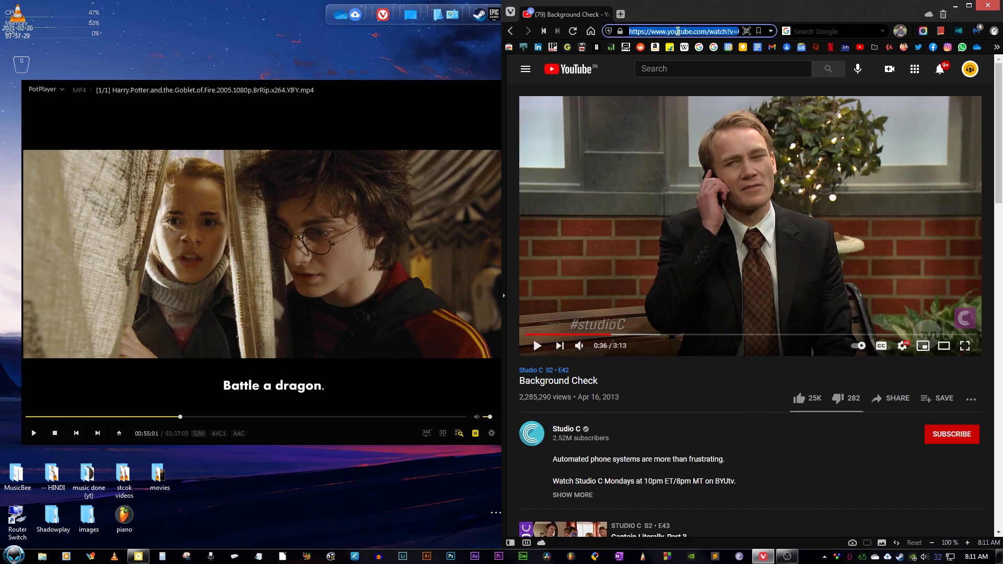
{"action": "left_click_drag", "start_coordinate": [677, 31], "coordinate": [355, 185]}
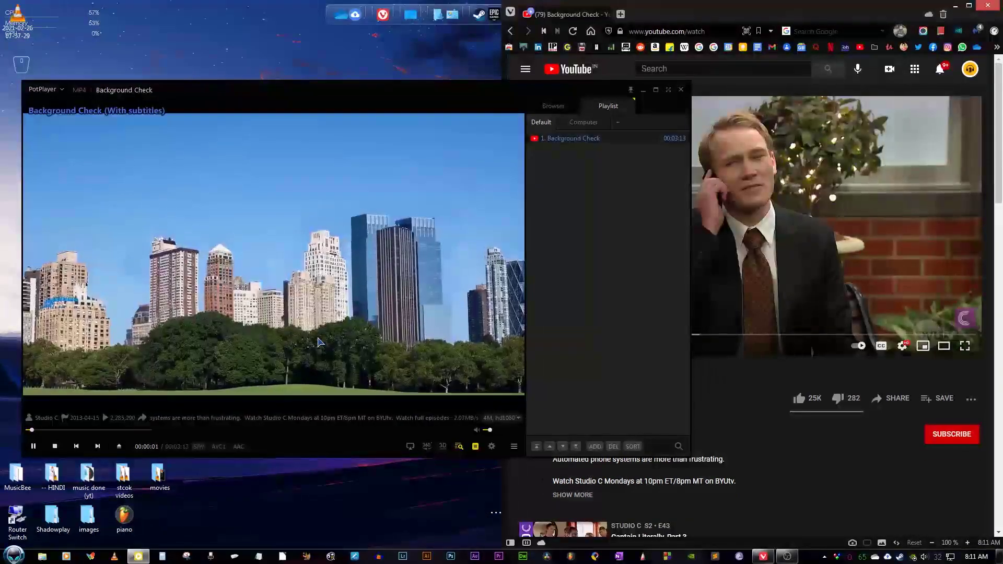
Pause the Background Check stream, maximize it, keep 1080p quality, and skip ahead to 00:00:11
{"action": "left_click", "coordinate": [318, 335]}
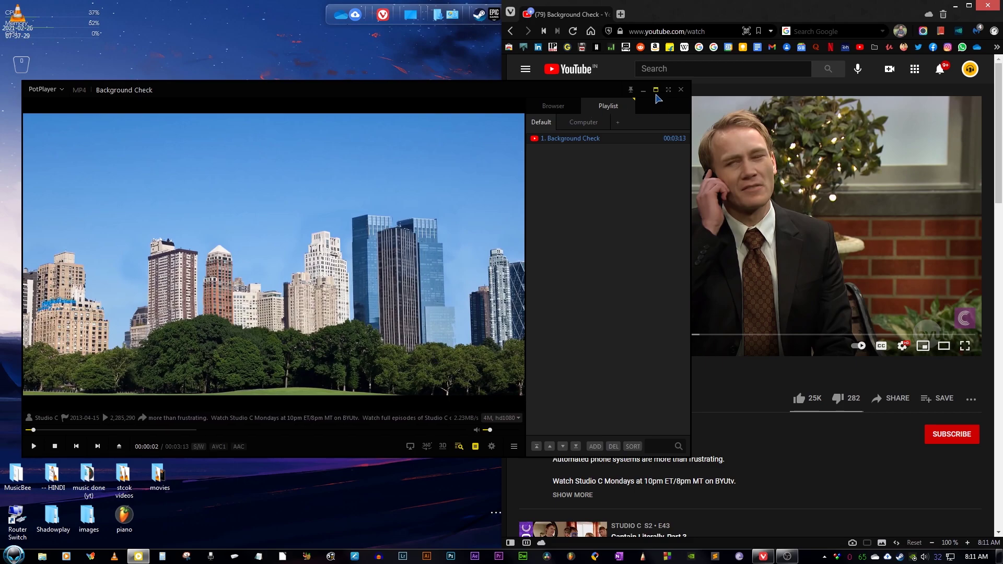
{"action": "left_click", "coordinate": [656, 92]}
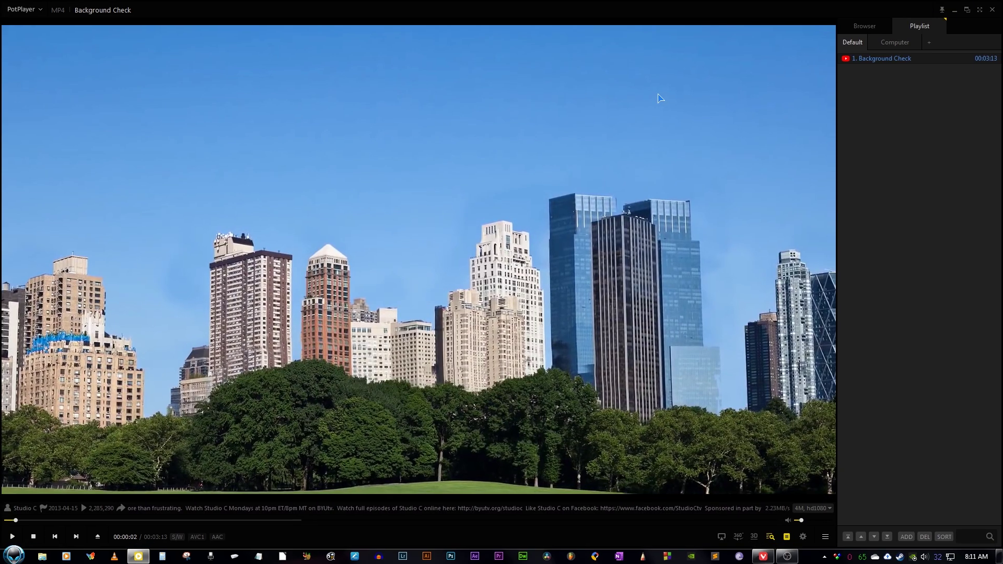
{"action": "left_click", "coordinate": [810, 509]}
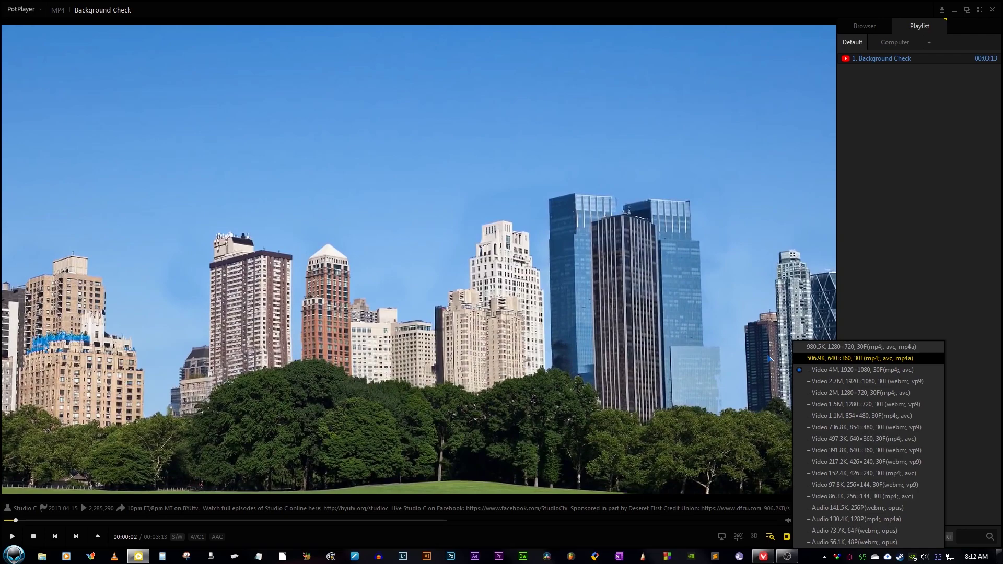
{"action": "left_click", "coordinate": [768, 359]}
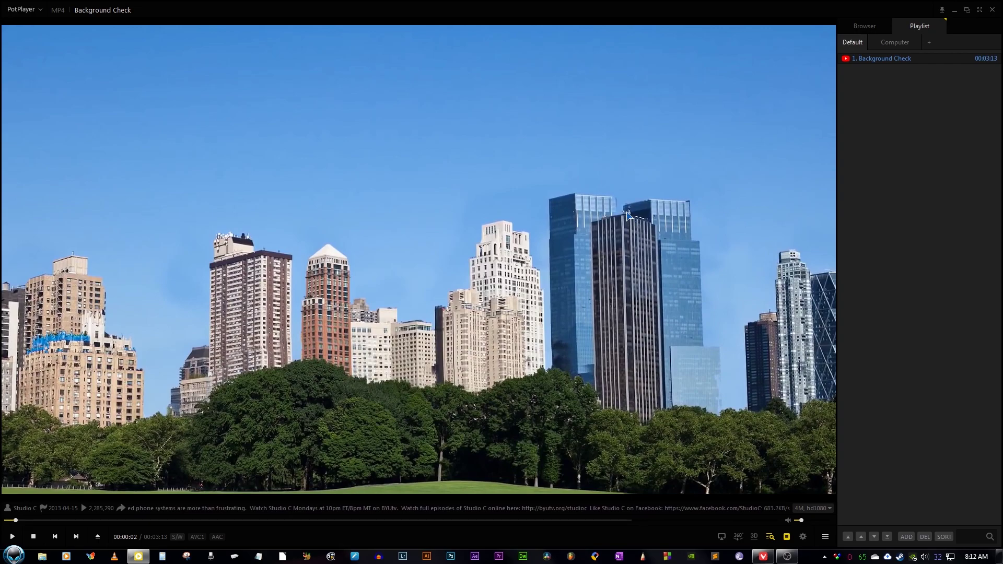
{"action": "key", "text": "Right"}
{"action": "key", "text": "Right"}
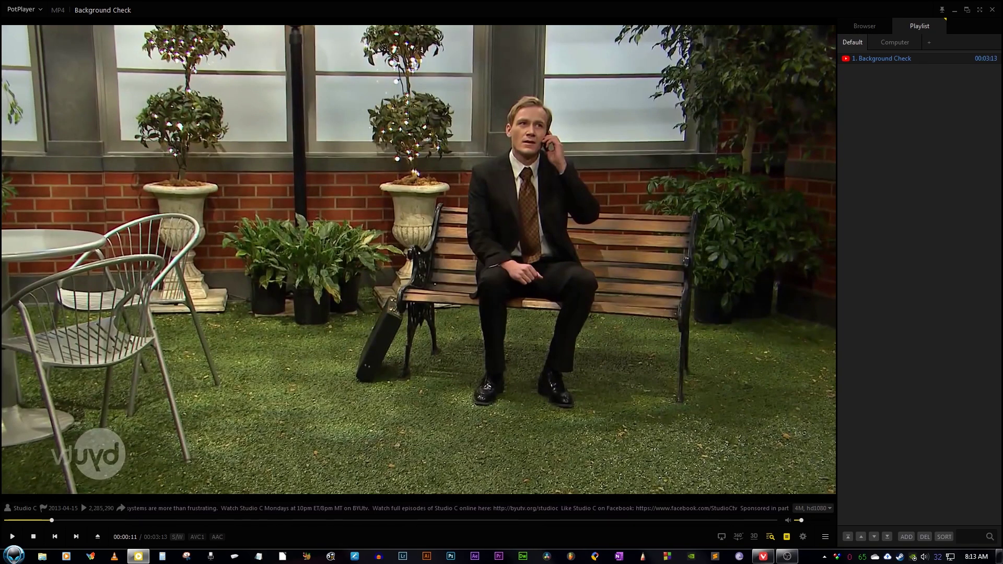